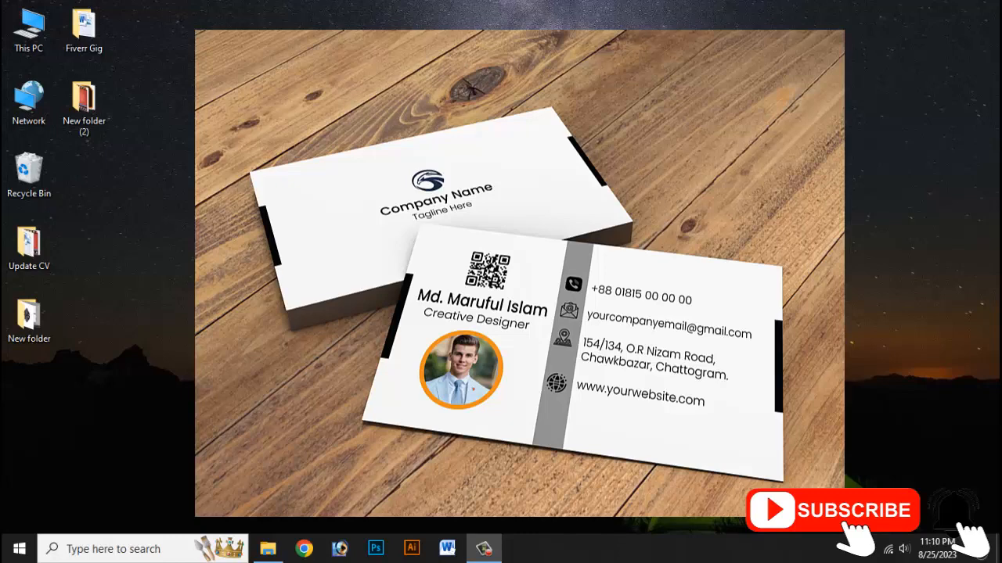
Switch to Adobe Illustrator and start a new document.
{"action": "key", "text": "Escape"}
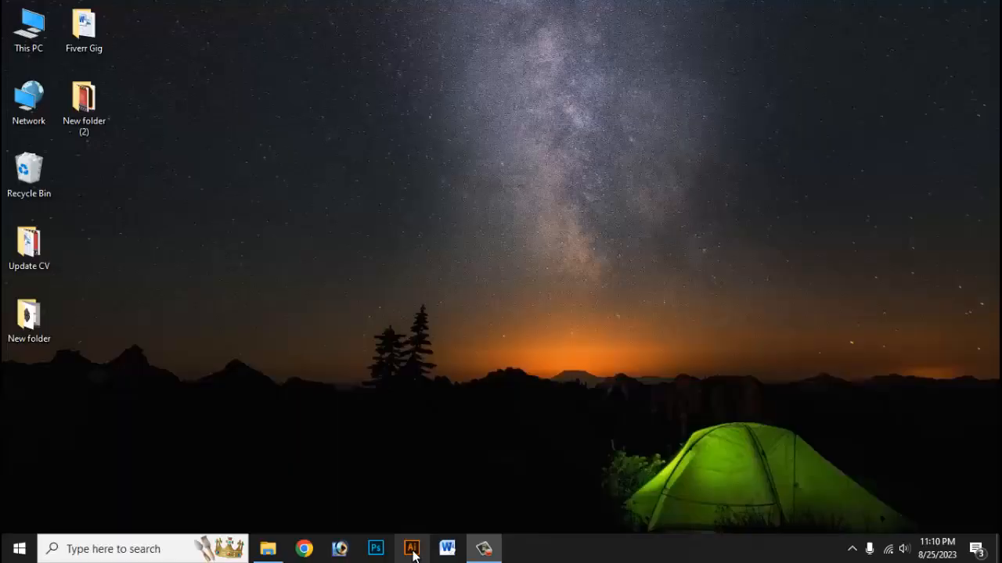
{"action": "left_click", "coordinate": [412, 545]}
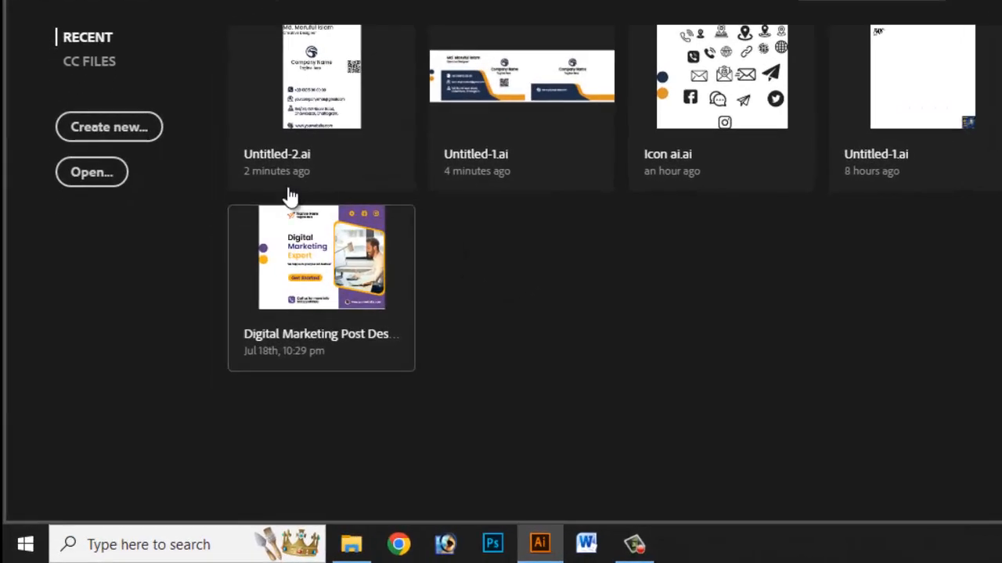
{"action": "key", "text": "ctrl+n"}
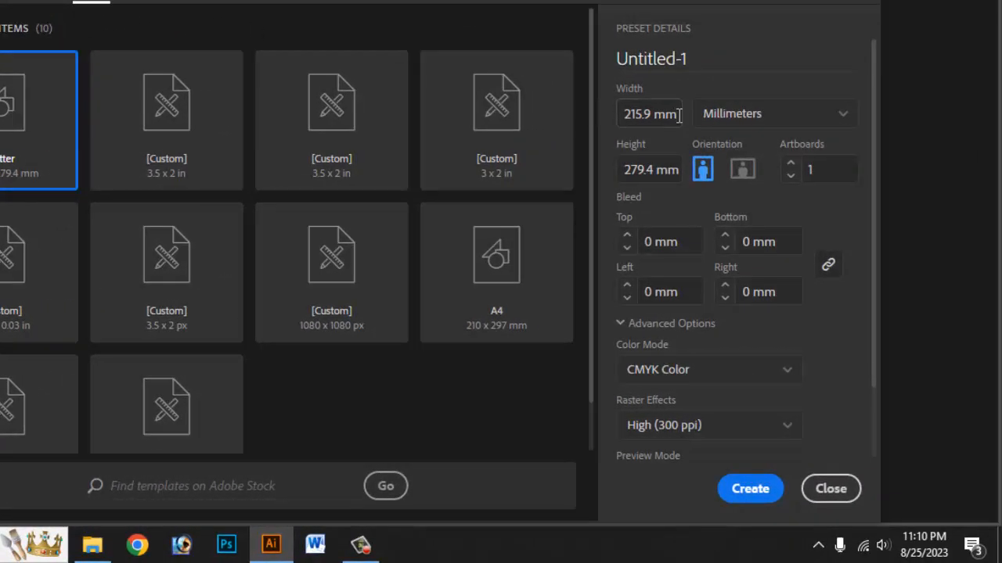
Set the new document to inches, 3.5 in wide and 2 in high, in landscape orientation with 2 artboards.
{"action": "left_click_drag", "start_coordinate": [677, 115], "coordinate": [570, 123]}
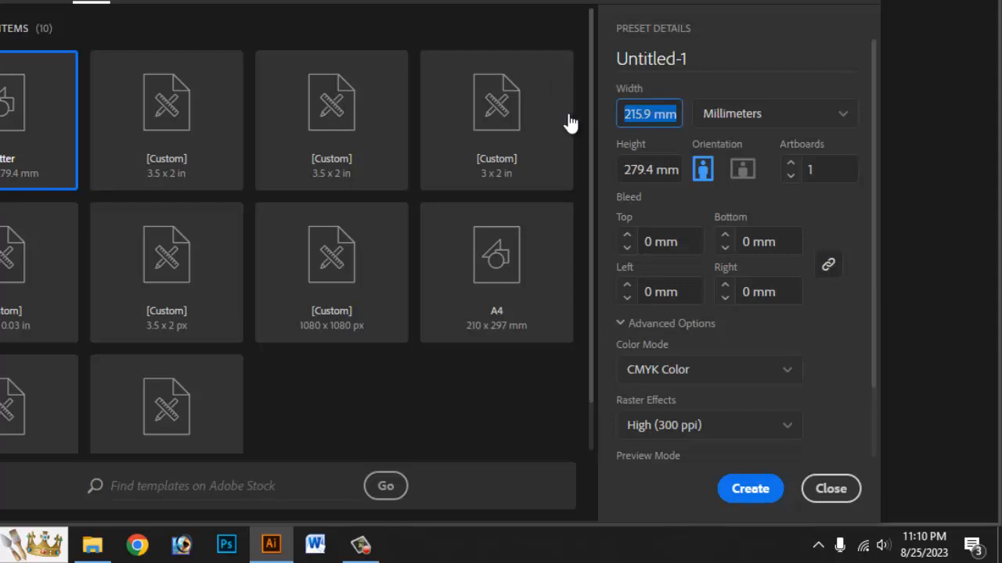
{"action": "left_click", "coordinate": [840, 114]}
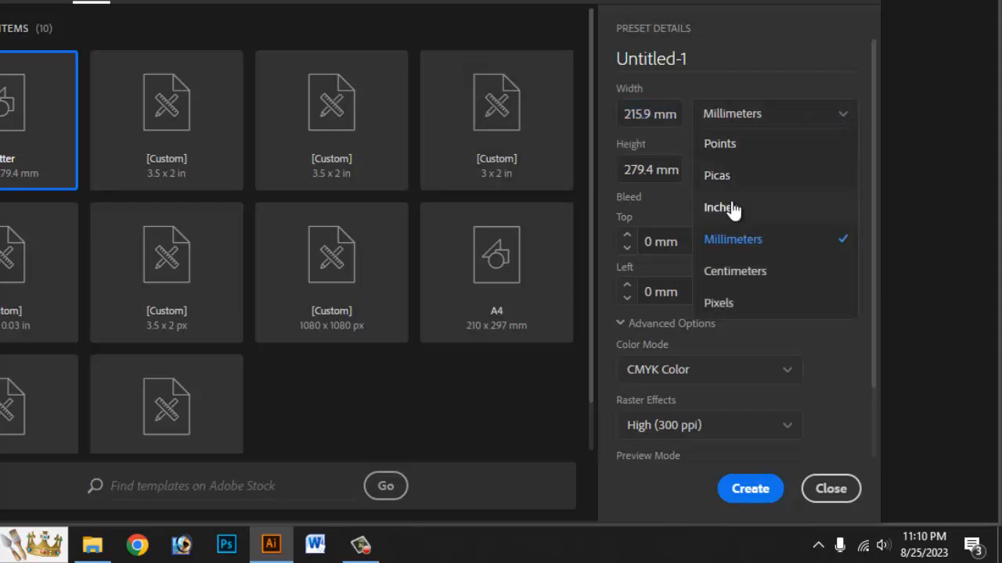
{"action": "left_click", "coordinate": [726, 207]}
{"action": "left_click_drag", "start_coordinate": [647, 114], "coordinate": [604, 114]}
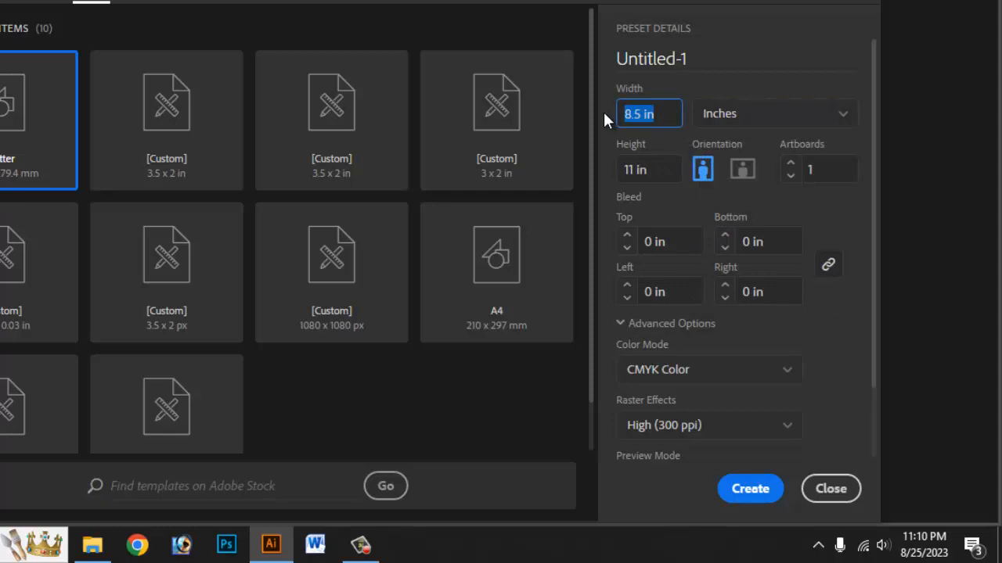
{"action": "type", "text": "3.5"}
{"action": "left_click_drag", "start_coordinate": [665, 170], "coordinate": [591, 162]}
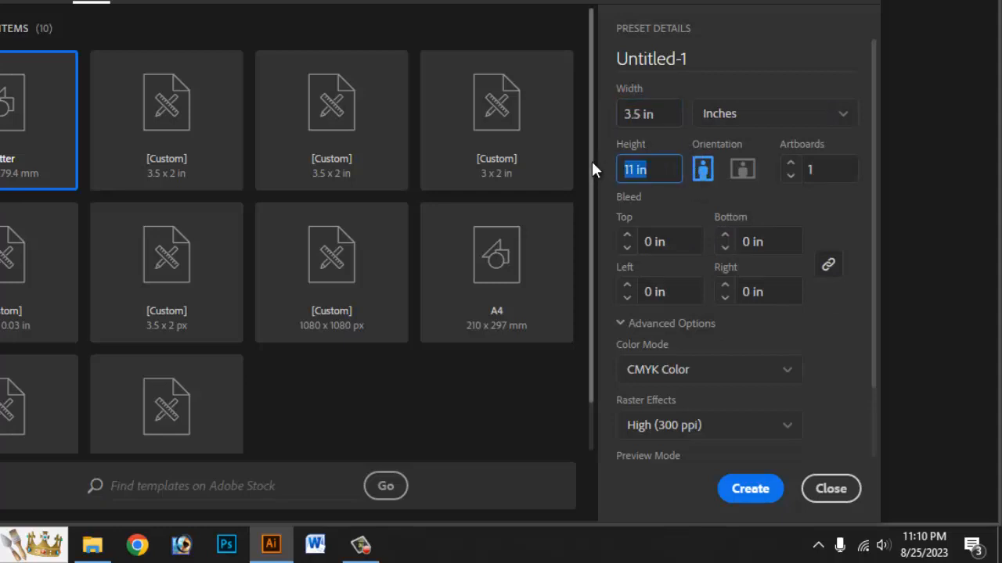
{"action": "type", "text": "2"}
{"action": "left_click", "coordinate": [743, 169]}
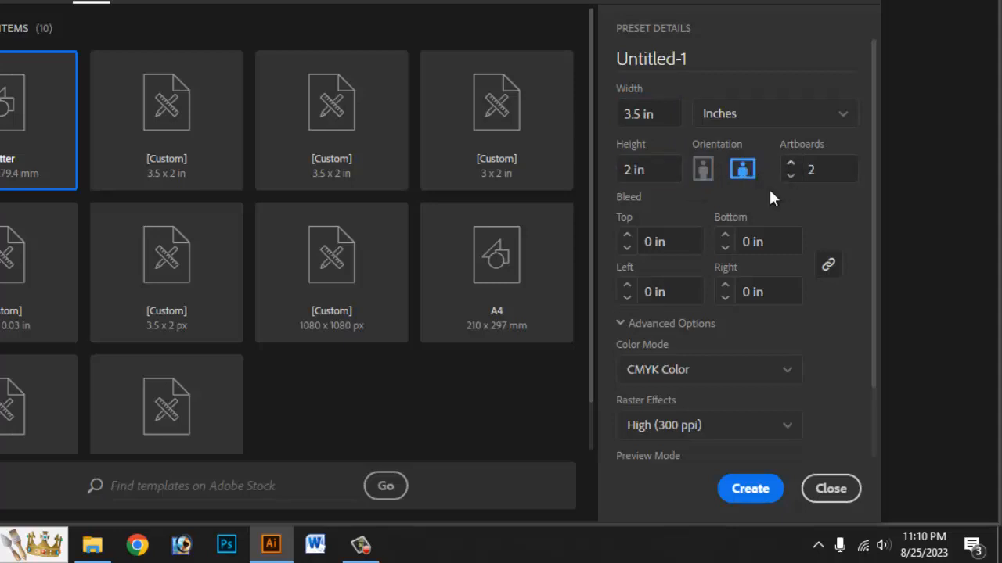
Set the bleed to 0.125 in on all sides and create the document.
{"action": "left_click", "coordinate": [627, 235]}
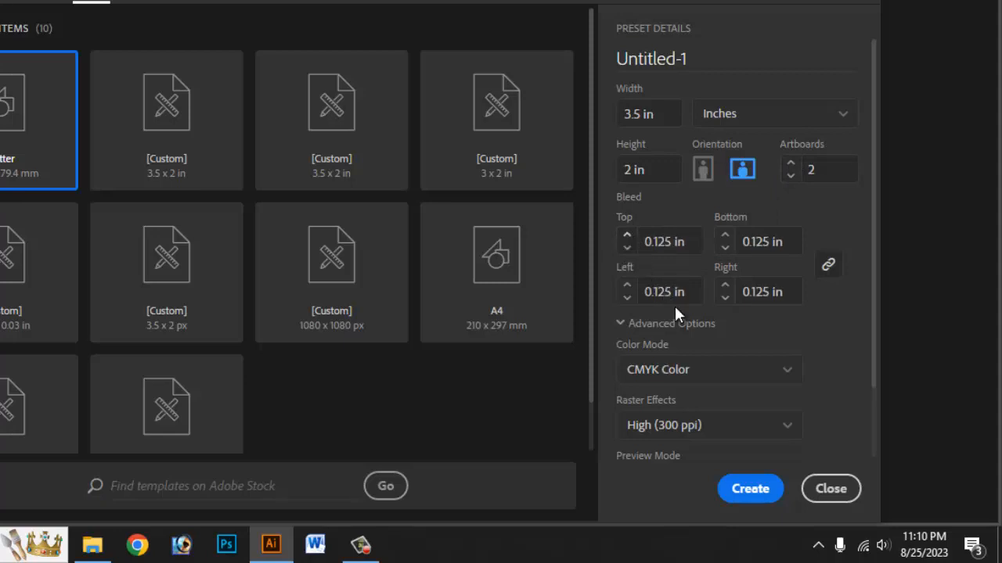
{"action": "scroll", "coordinate": [754, 363], "scroll_direction": "down", "scroll_amount": 2}
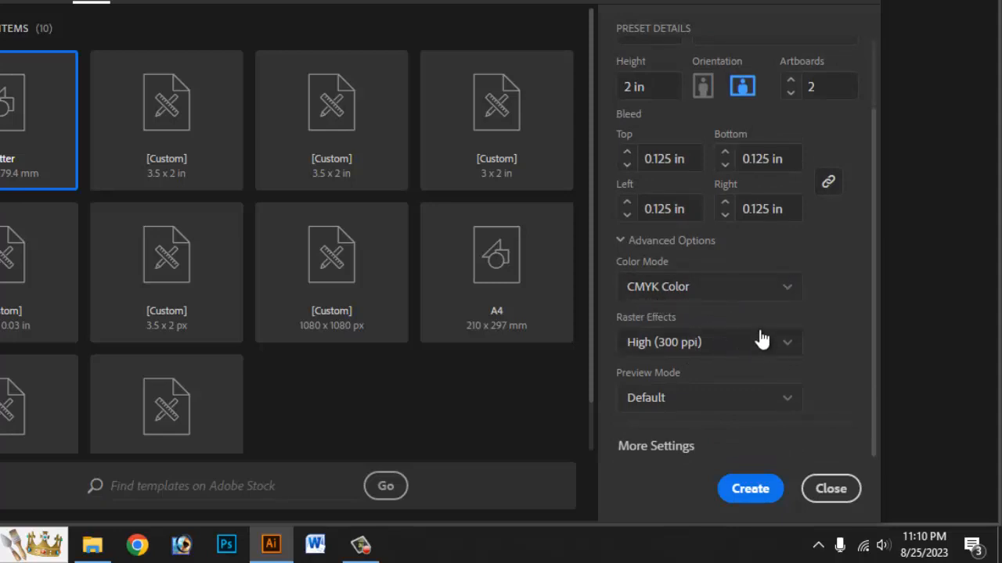
{"action": "scroll", "coordinate": [760, 340], "scroll_direction": "up", "scroll_amount": 2}
{"action": "scroll", "coordinate": [762, 337], "scroll_direction": "down", "scroll_amount": 2}
{"action": "left_click", "coordinate": [775, 496]}
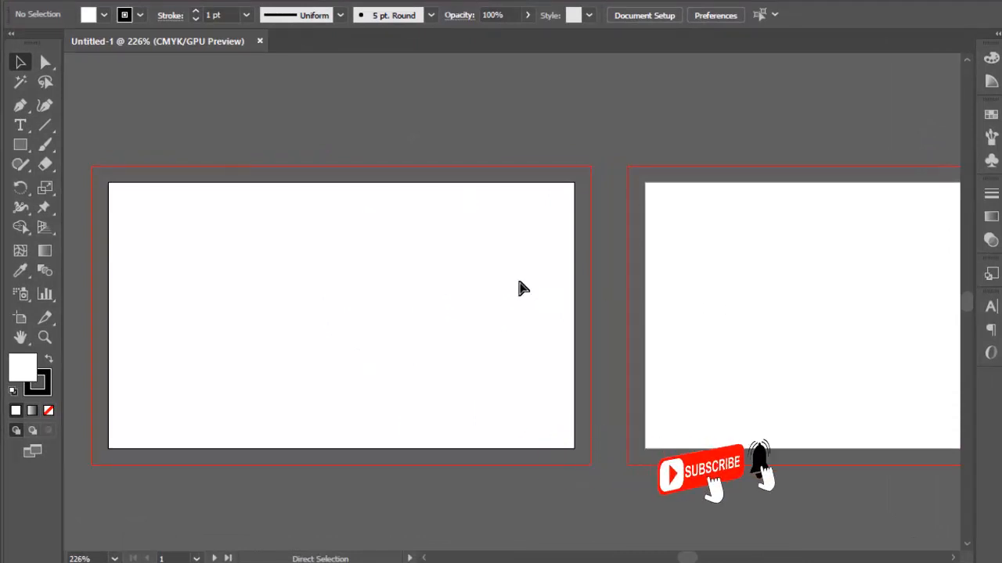
Create a rectangle 3.5 in wide and 2 in high on the first artboard.
{"action": "scroll", "coordinate": [524, 288], "scroll_direction": "down", "scroll_amount": 1}
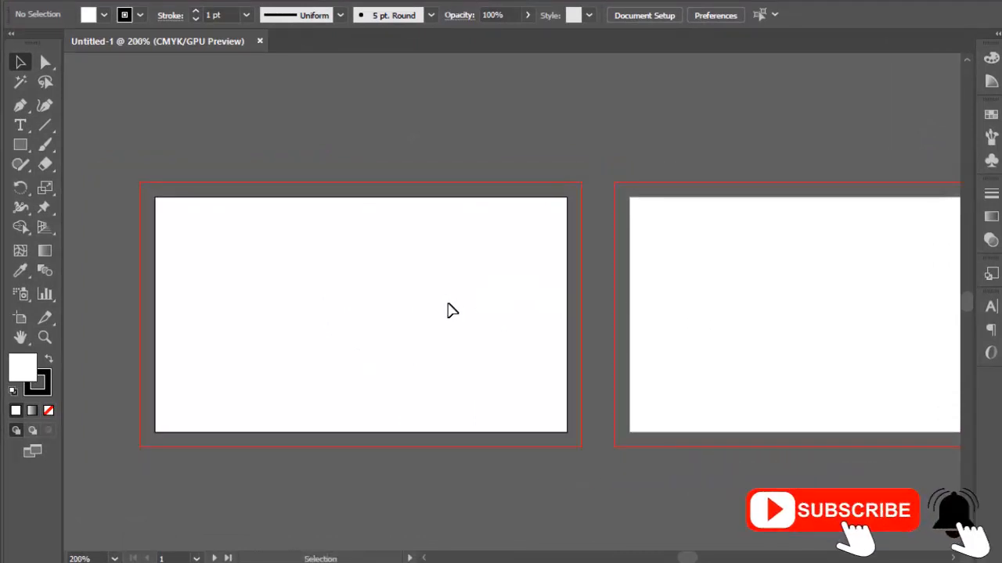
{"action": "left_click", "coordinate": [20, 146]}
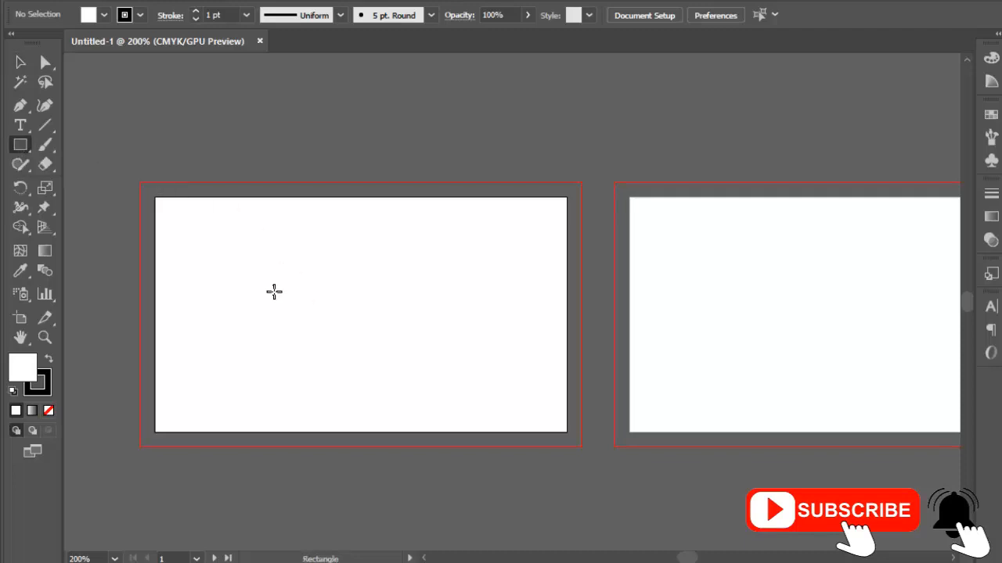
{"action": "left_click", "coordinate": [274, 292]}
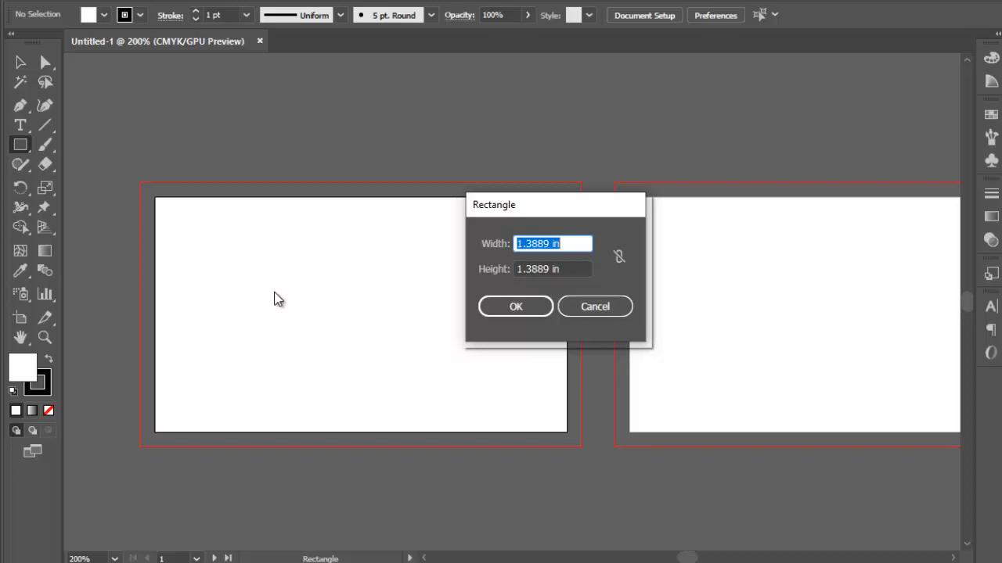
{"action": "type", "text": "3"}
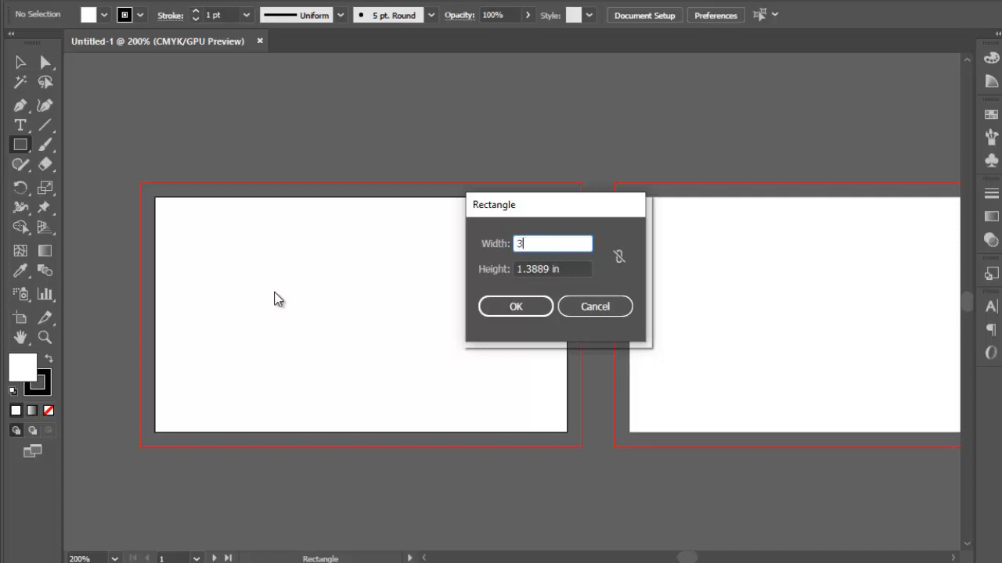
{"action": "type", "text": ".5"}
{"action": "key", "text": "Tab"}
{"action": "type", "text": "2"}
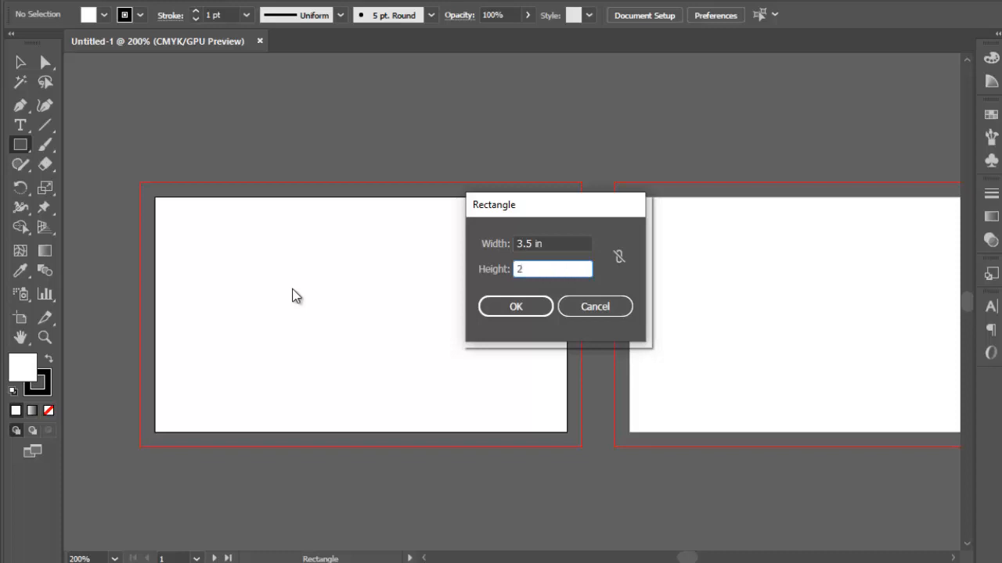
{"action": "left_click", "coordinate": [496, 306]}
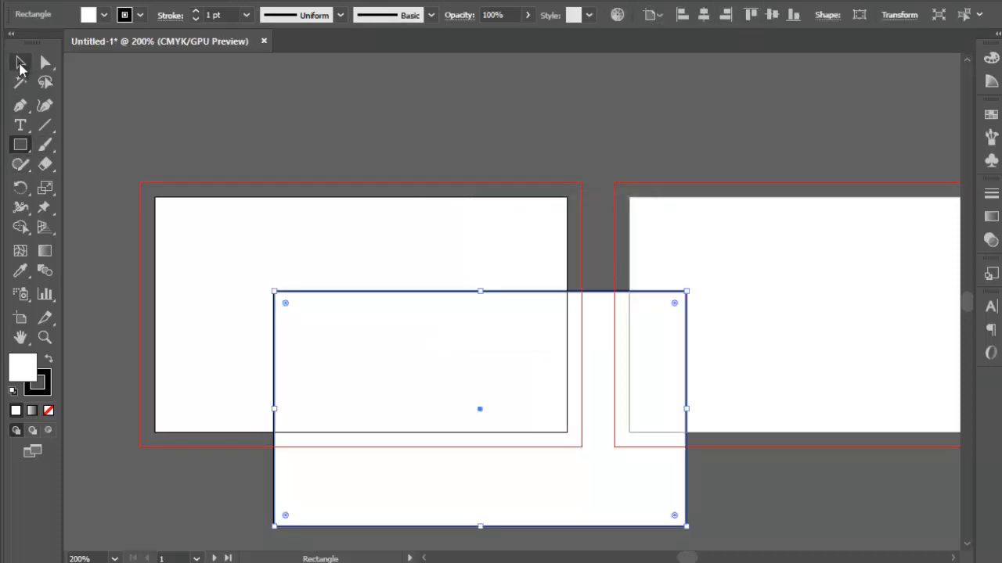
Center the rectangle horizontally and vertically on the first artboard and set its stroke to None.
{"action": "left_click", "coordinate": [20, 65]}
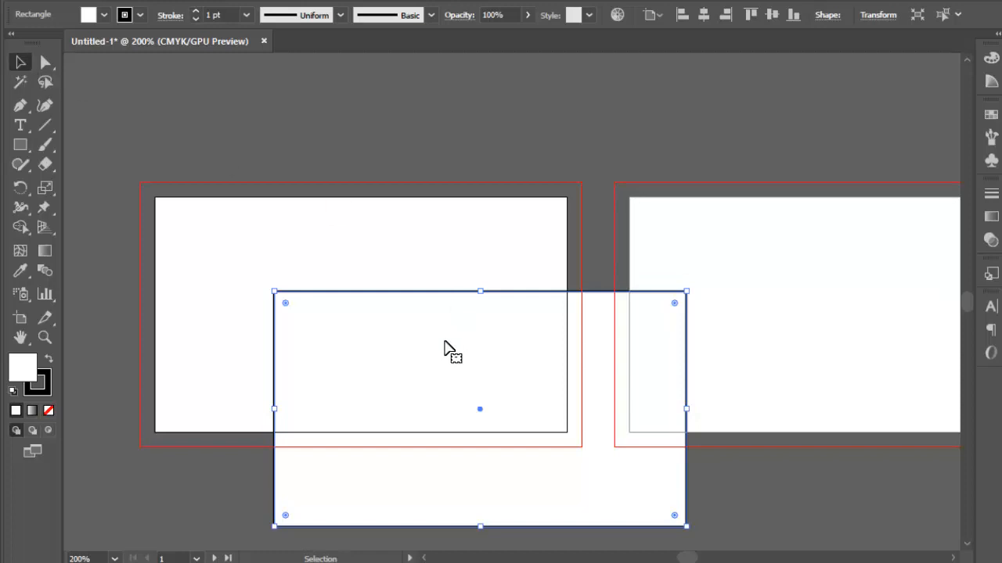
{"action": "left_click", "coordinate": [703, 15]}
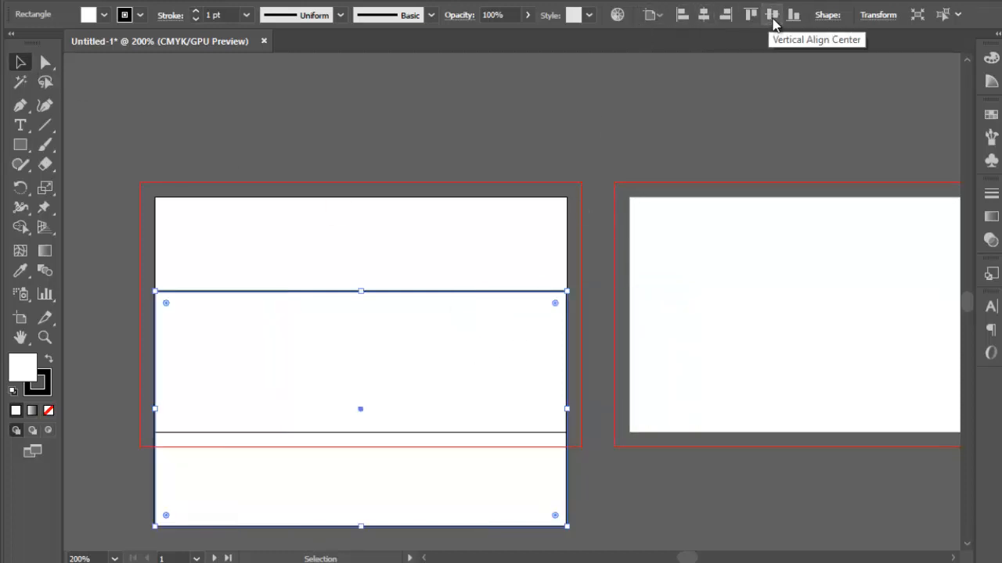
{"action": "left_click", "coordinate": [772, 17]}
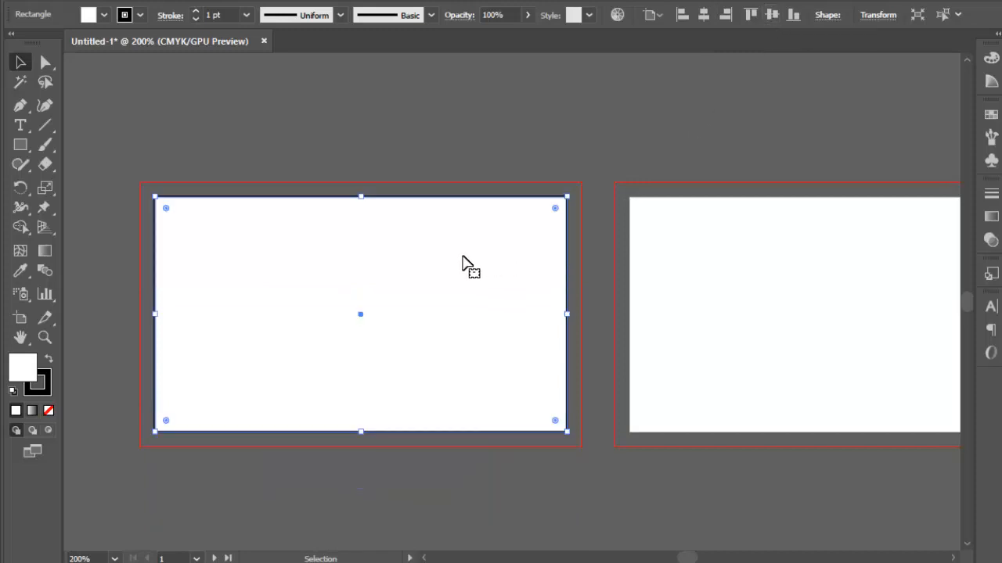
{"action": "left_click", "coordinate": [142, 16]}
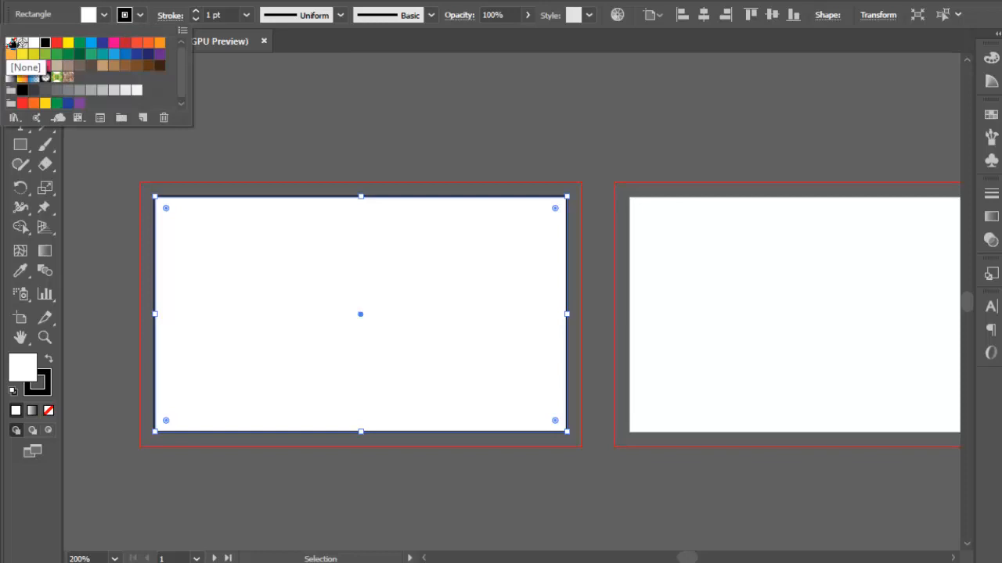
{"action": "left_click", "coordinate": [11, 43]}
{"action": "left_click", "coordinate": [280, 128]}
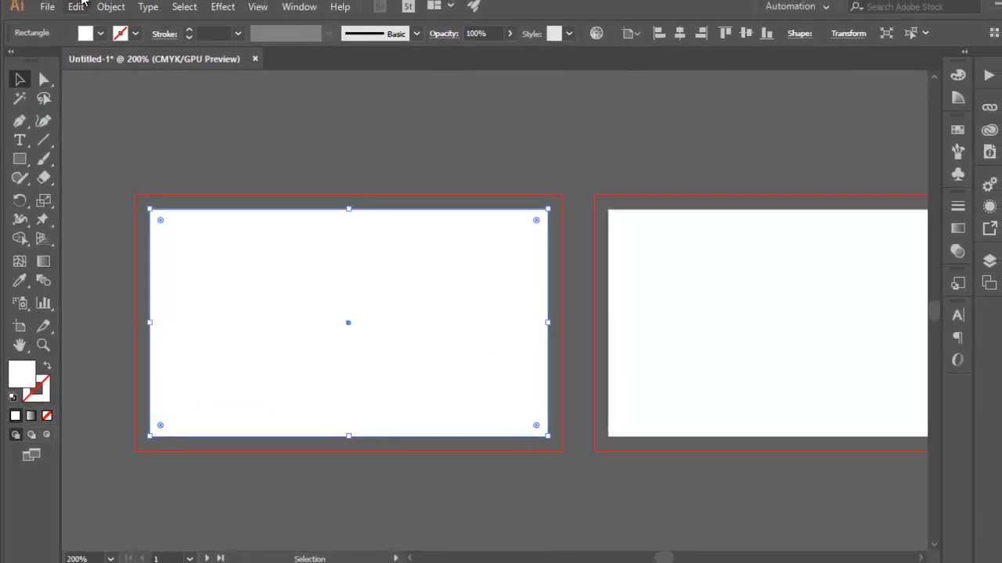
Offset the rectangle's path by -0.125 in to make an inner safe-margin rectangle.
{"action": "left_click", "coordinate": [110, 7]}
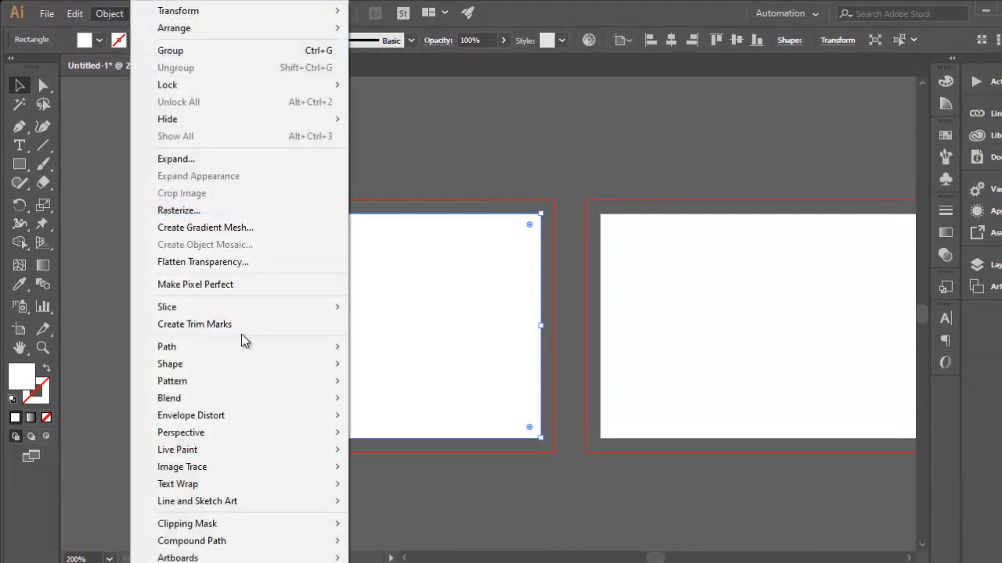
{"action": "mouse_move", "coordinate": [229, 345]}
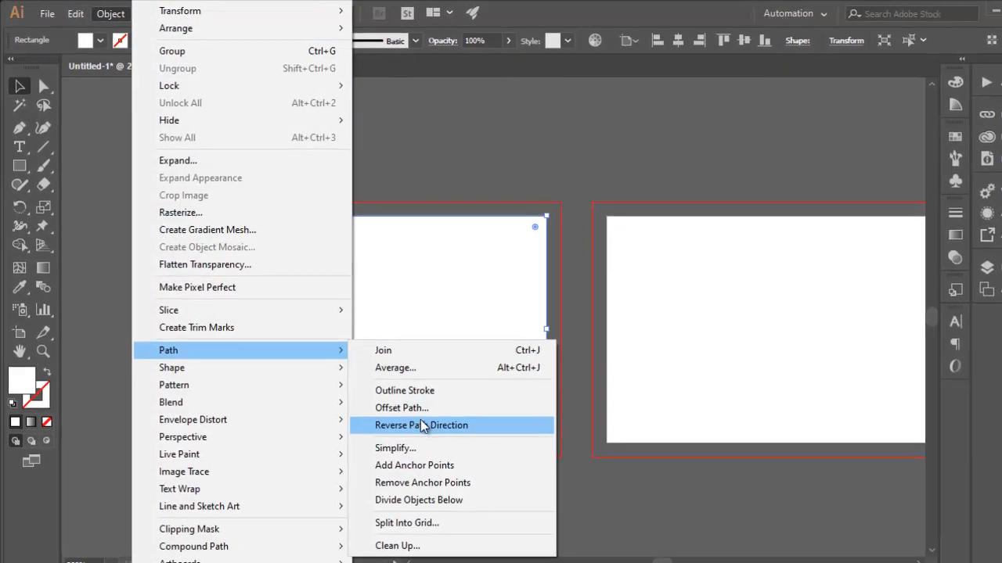
{"action": "left_click", "coordinate": [429, 420]}
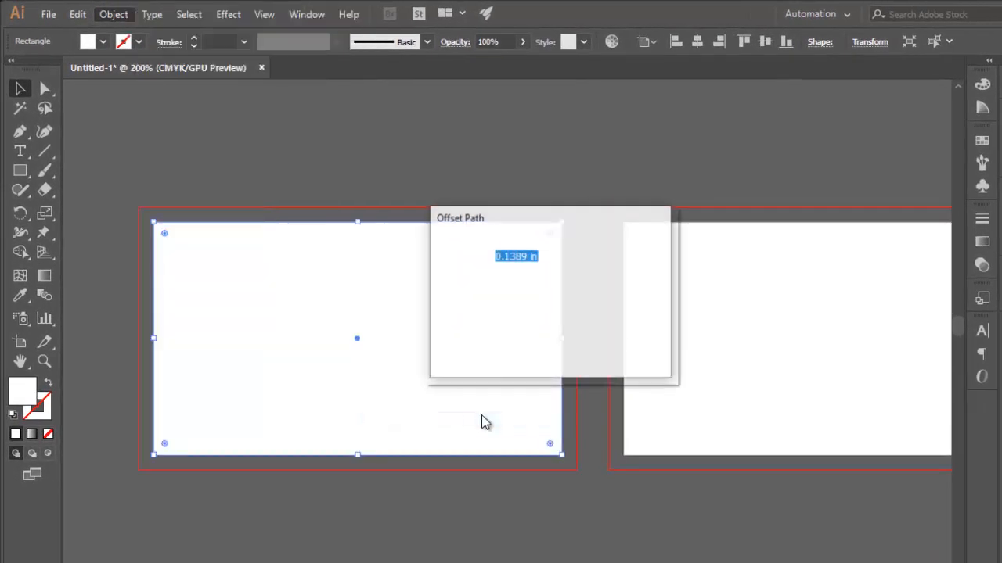
{"action": "type", "text": "-0.125"}
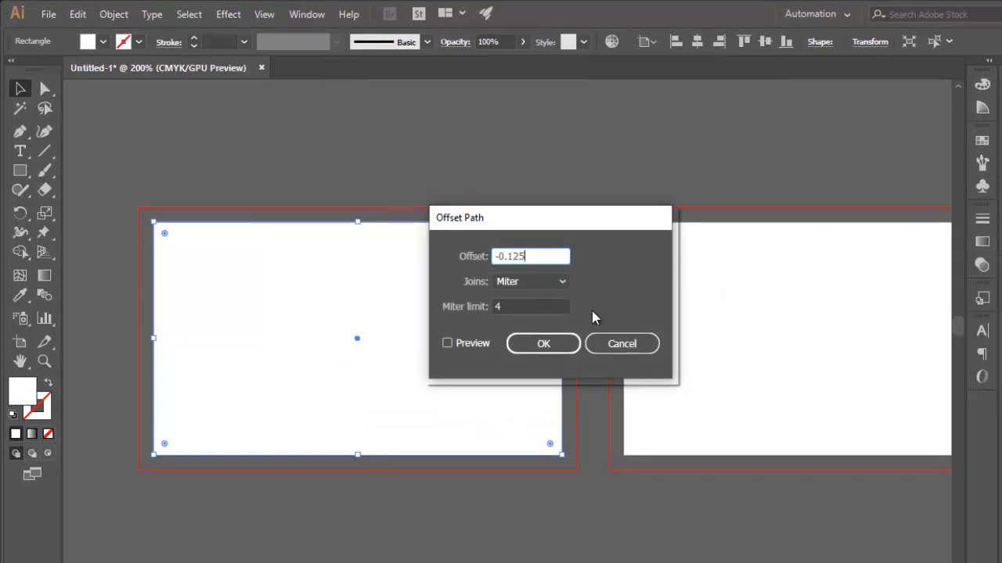
{"action": "left_click", "coordinate": [540, 345]}
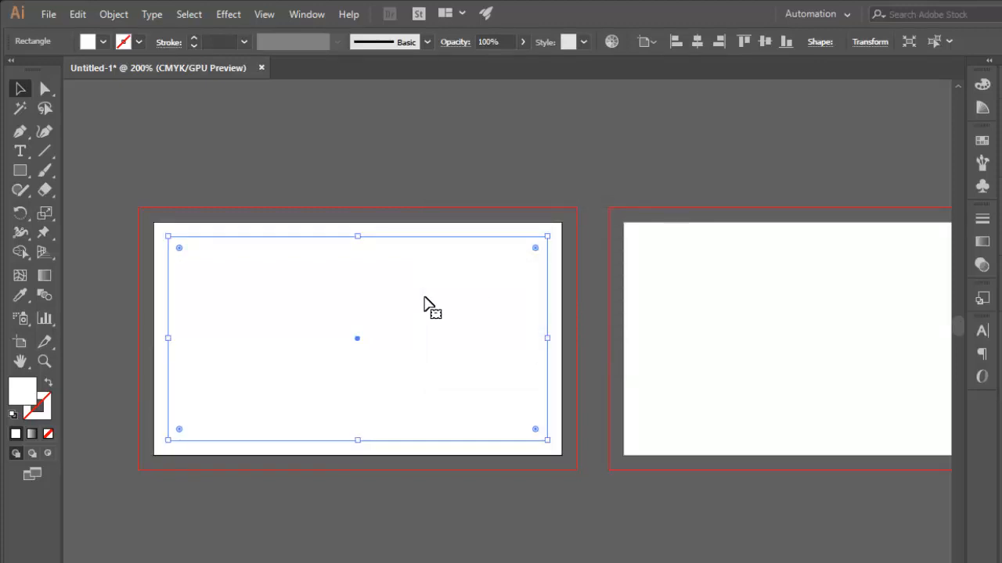
Convert the inner offset rectangle into guides and deselect it.
{"action": "right_click", "coordinate": [425, 298]}
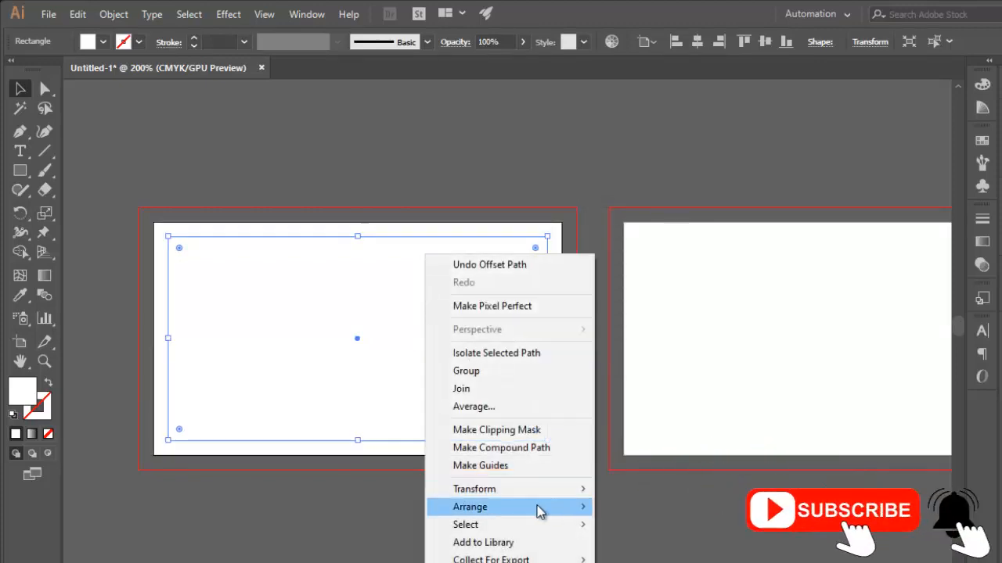
{"action": "left_click", "coordinate": [479, 466]}
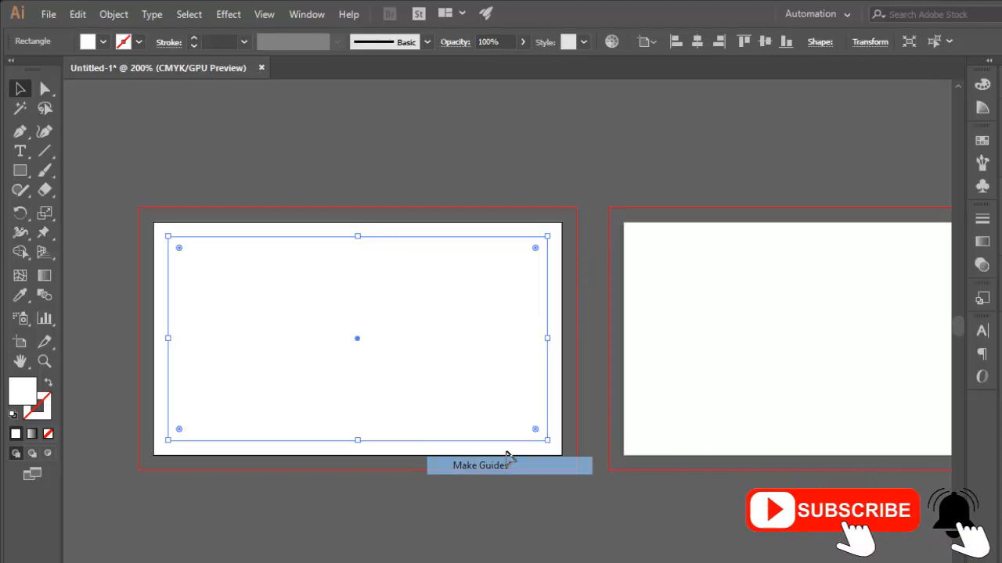
{"action": "left_click", "coordinate": [484, 171]}
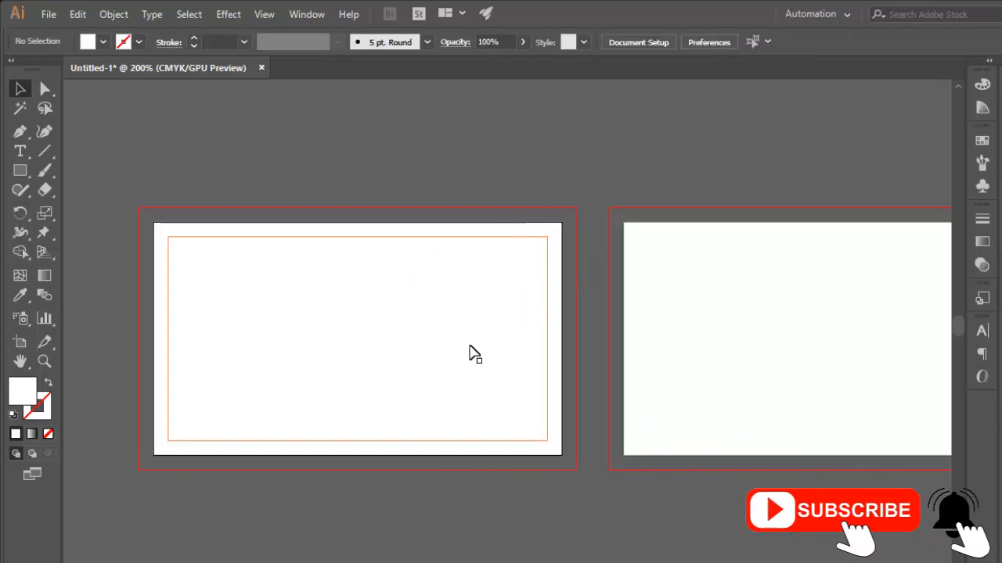
Delete the original artboard-sized rectangle, keeping the safe-margin guide.
{"action": "left_click", "coordinate": [467, 224]}
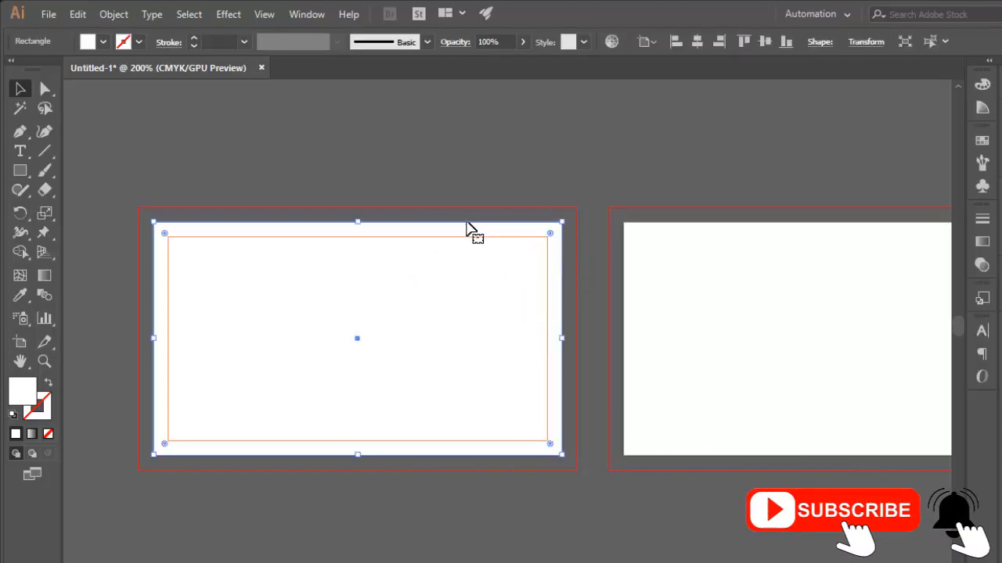
{"action": "left_click_drag", "start_coordinate": [460, 226], "coordinate": [409, 149]}
{"action": "key", "text": "Delete"}
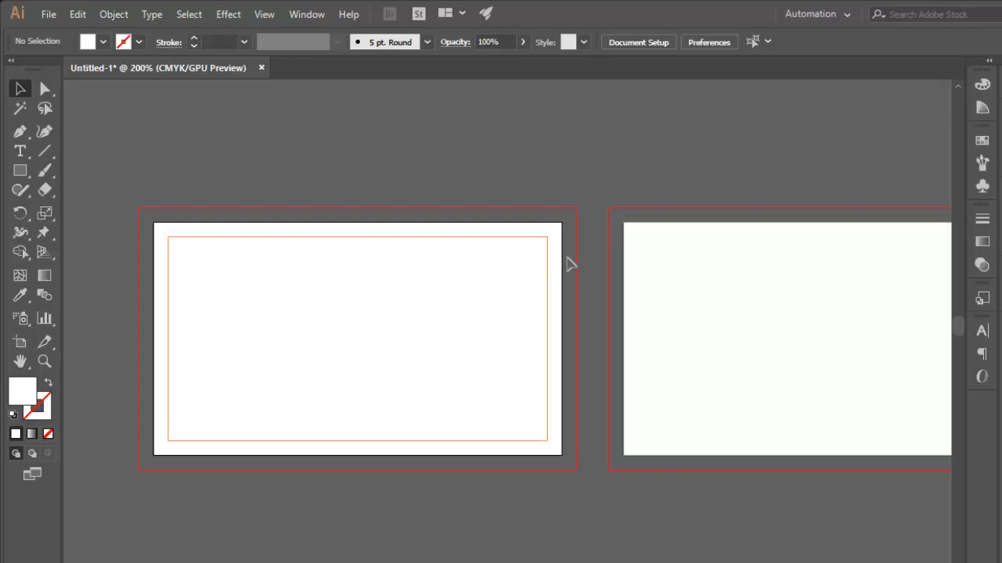
Draw a white rectangle without stroke covering the first artboard out to its bleed edges.
{"action": "left_click", "coordinate": [21, 173]}
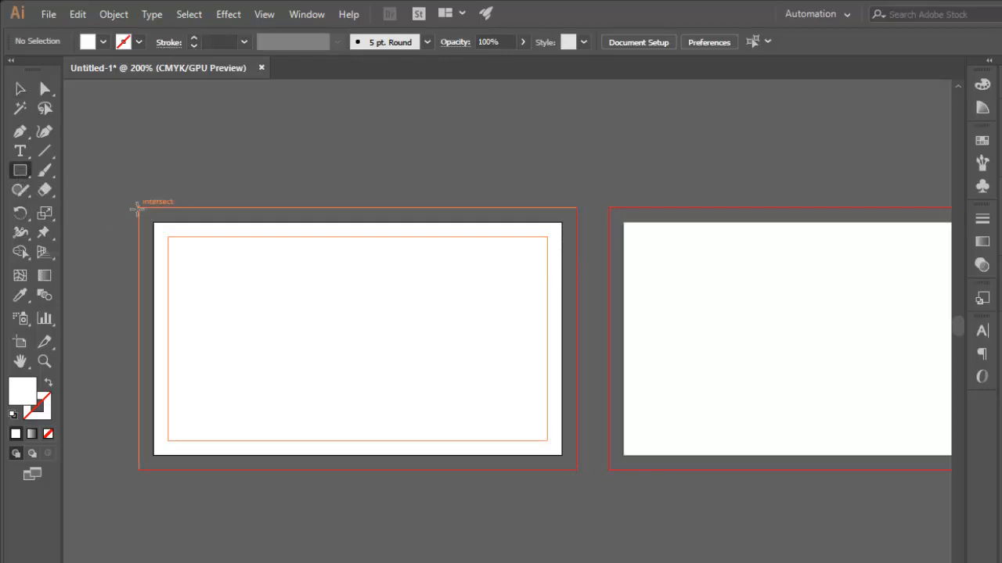
{"action": "left_click_drag", "start_coordinate": [139, 208], "coordinate": [577, 468]}
Copy the white background rectangle with its safe-margin guide and paste both onto all artboards.
{"action": "left_click", "coordinate": [20, 89]}
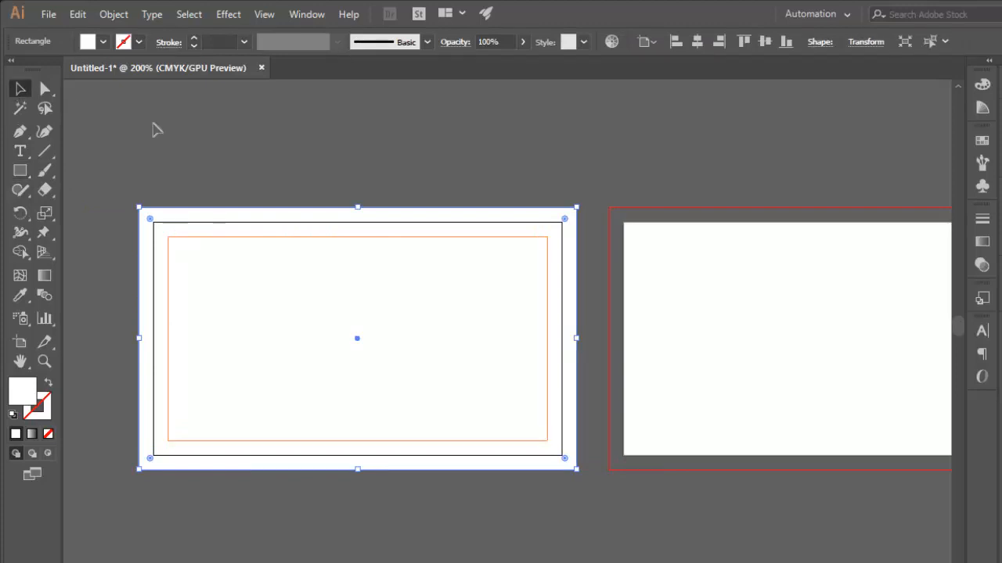
{"action": "left_click_drag", "start_coordinate": [108, 154], "coordinate": [206, 493]}
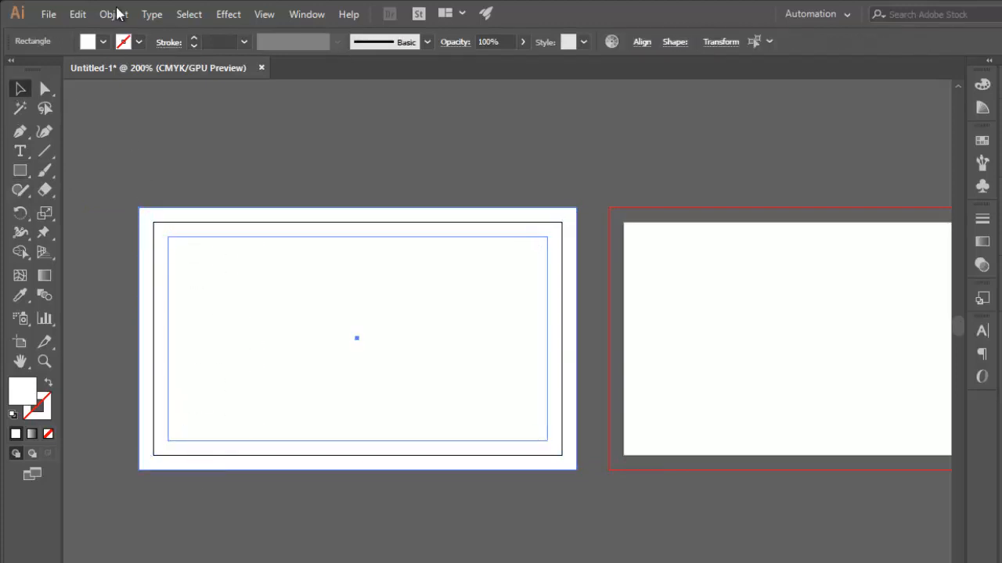
{"action": "left_click", "coordinate": [77, 15]}
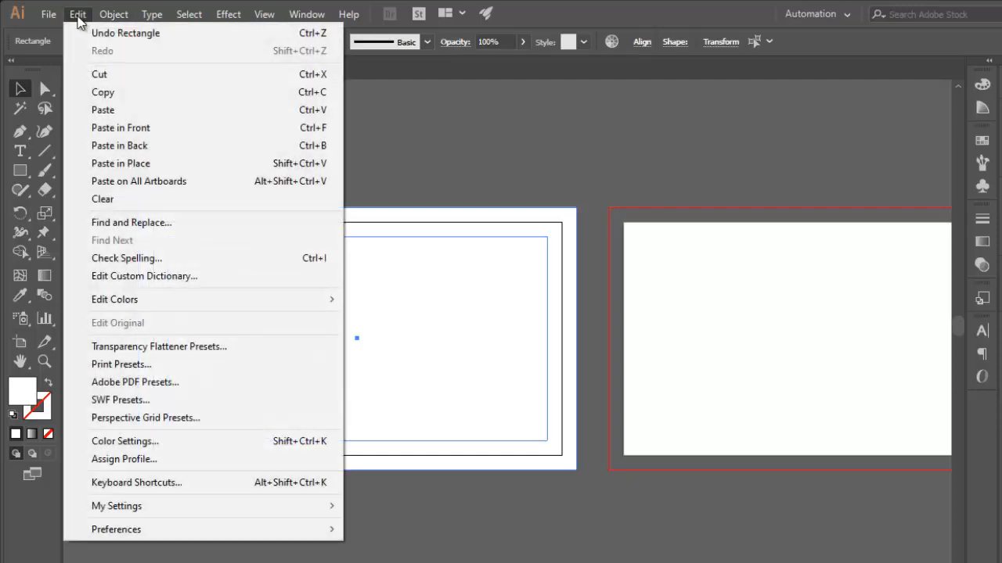
{"action": "left_click", "coordinate": [113, 94]}
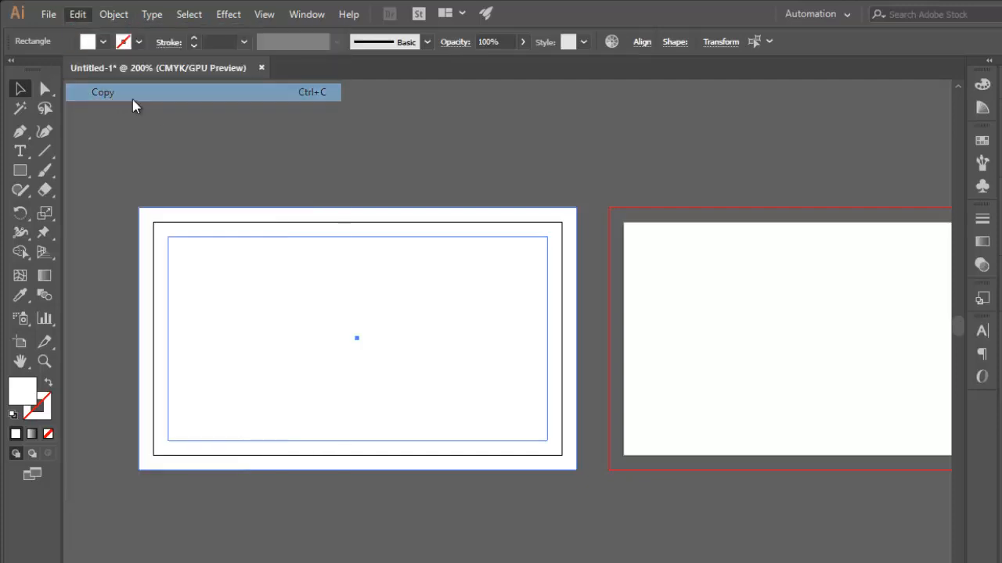
{"action": "left_click", "coordinate": [78, 15]}
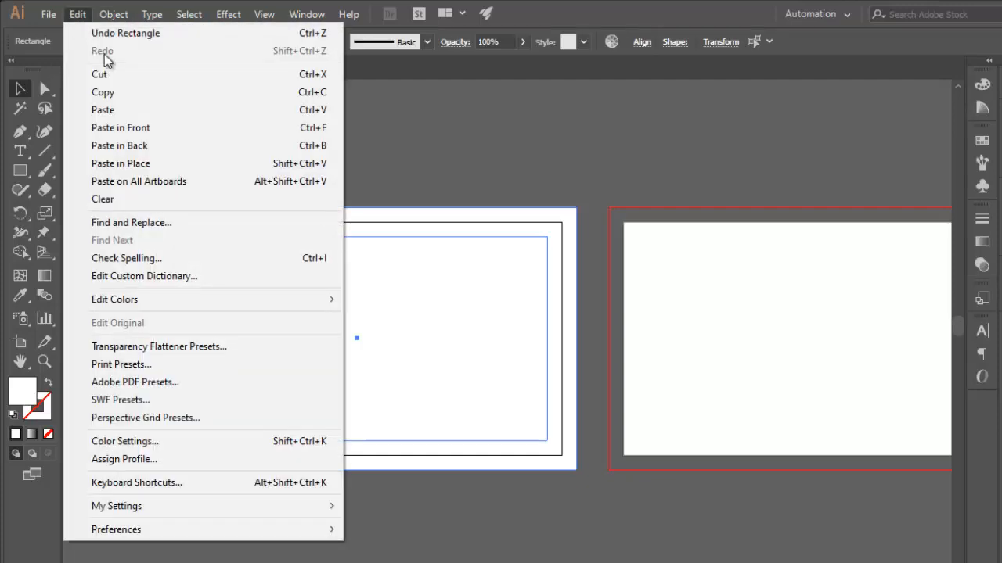
{"action": "left_click", "coordinate": [132, 184]}
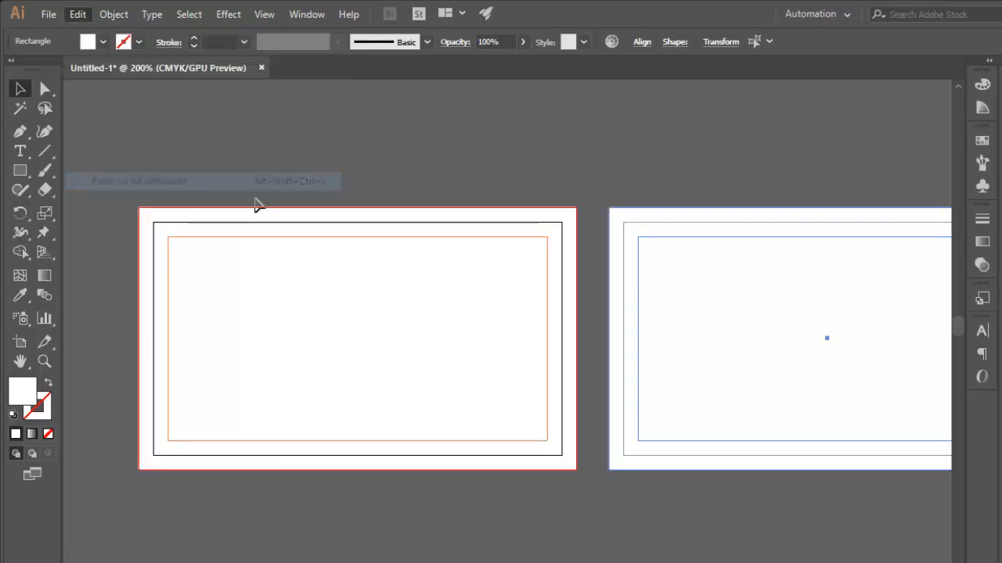
{"action": "left_click", "coordinate": [608, 196]}
{"action": "mouse_move", "coordinate": [608, 196]}
{"action": "left_mouse_down"}
{"action": "mouse_move", "coordinate": [456, 165]}
{"action": "mouse_move", "coordinate": [375, 177]}
{"action": "mouse_move", "coordinate": [592, 187]}
{"action": "left_mouse_up"}
{"action": "left_click_drag", "start_coordinate": [425, 141], "coordinate": [549, 123]}
{"action": "left_click_drag", "start_coordinate": [292, 315], "coordinate": [270, 447]}
{"action": "key", "text": "a"}
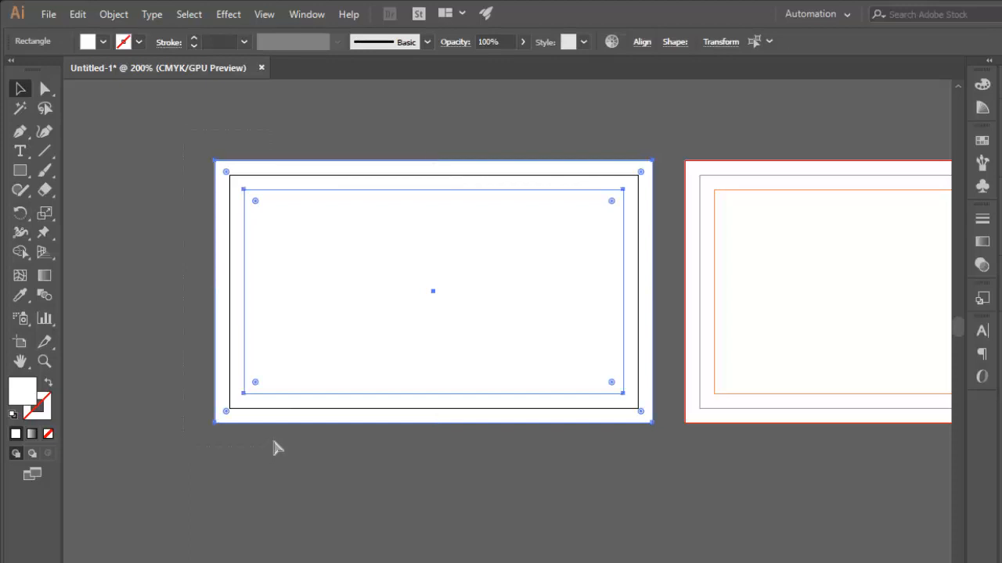
{"action": "left_click", "coordinate": [280, 445]}
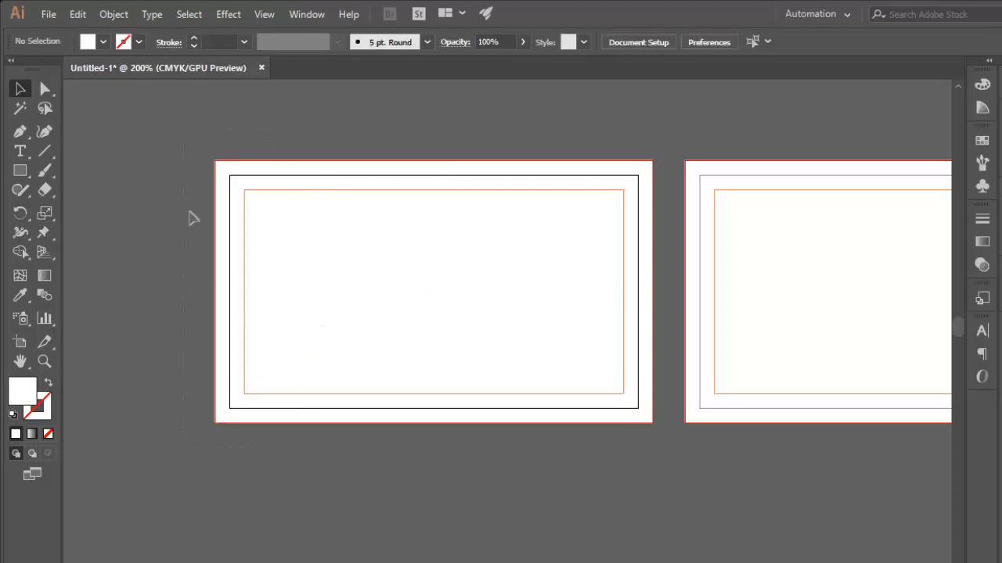
{"action": "mouse_move", "coordinate": [290, 243]}
{"action": "left_mouse_down"}
{"action": "mouse_move", "coordinate": [255, 251]}
{"action": "mouse_move", "coordinate": [266, 277]}
{"action": "mouse_move", "coordinate": [289, 260]}
{"action": "left_mouse_up"}
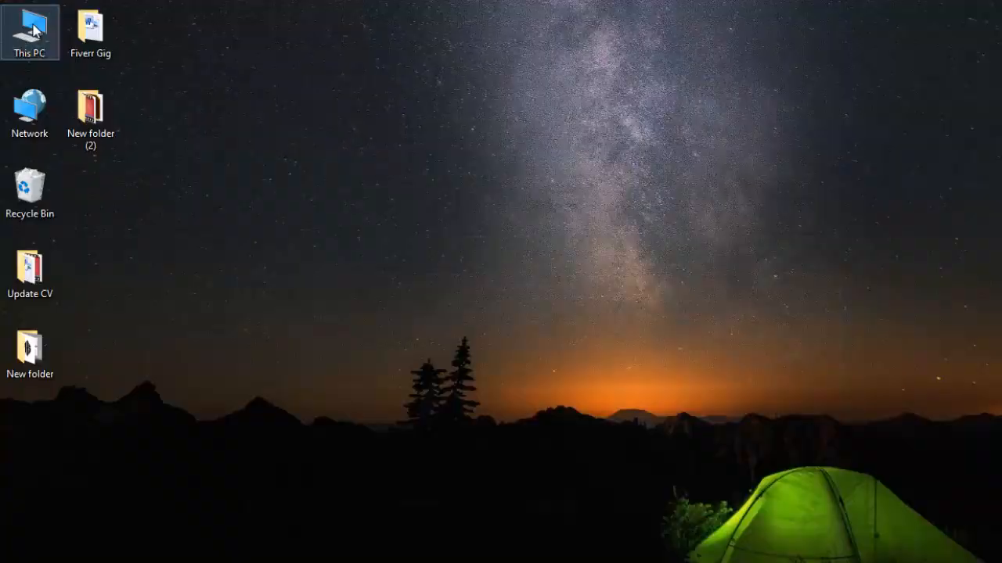
Open Untitled-2.ai from New Volume (D:) and copy all its text, logo, icons and QR code into the Untitled-1 document.
{"action": "double_click", "coordinate": [33, 31]}
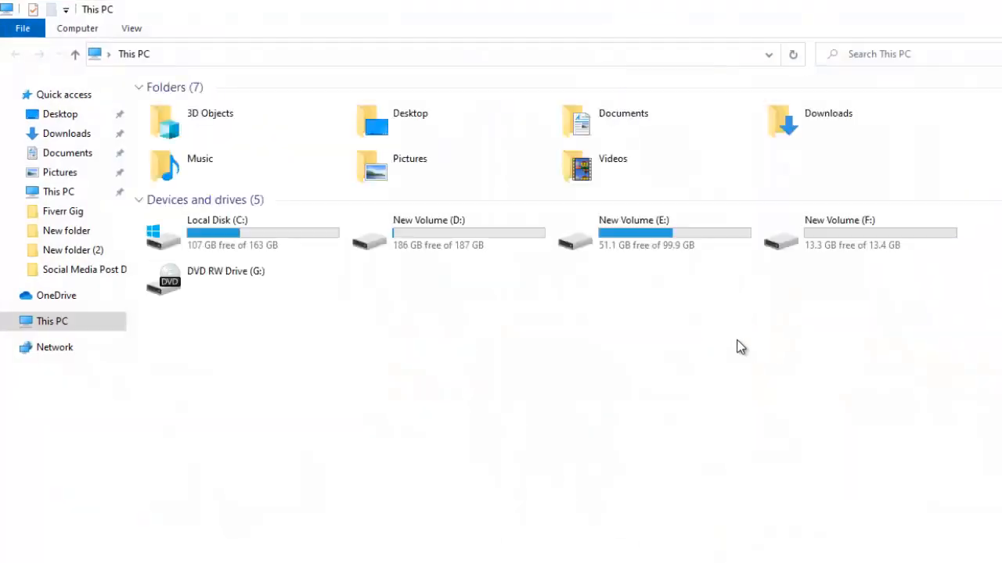
{"action": "double_click", "coordinate": [452, 236]}
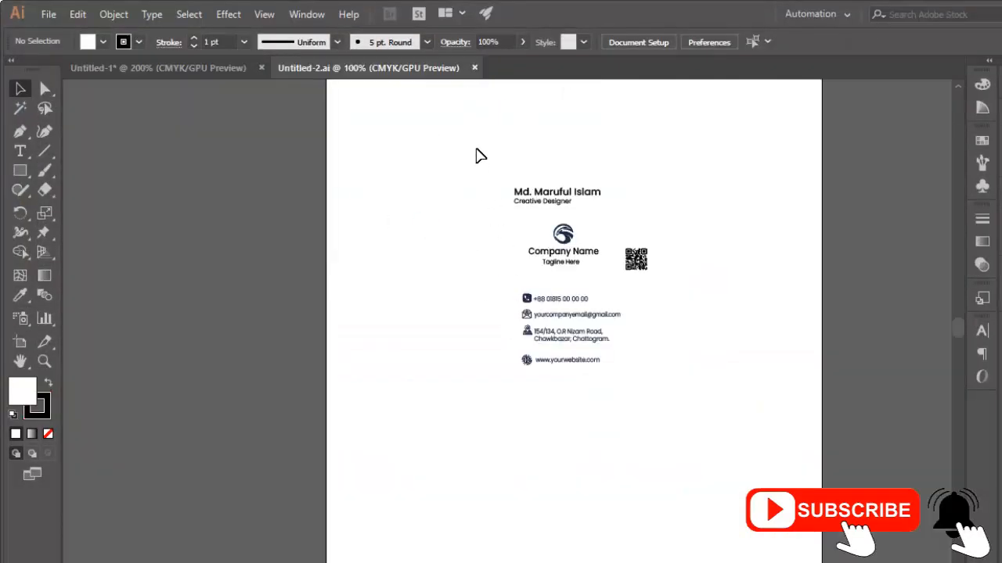
{"action": "left_click_drag", "start_coordinate": [476, 150], "coordinate": [718, 491]}
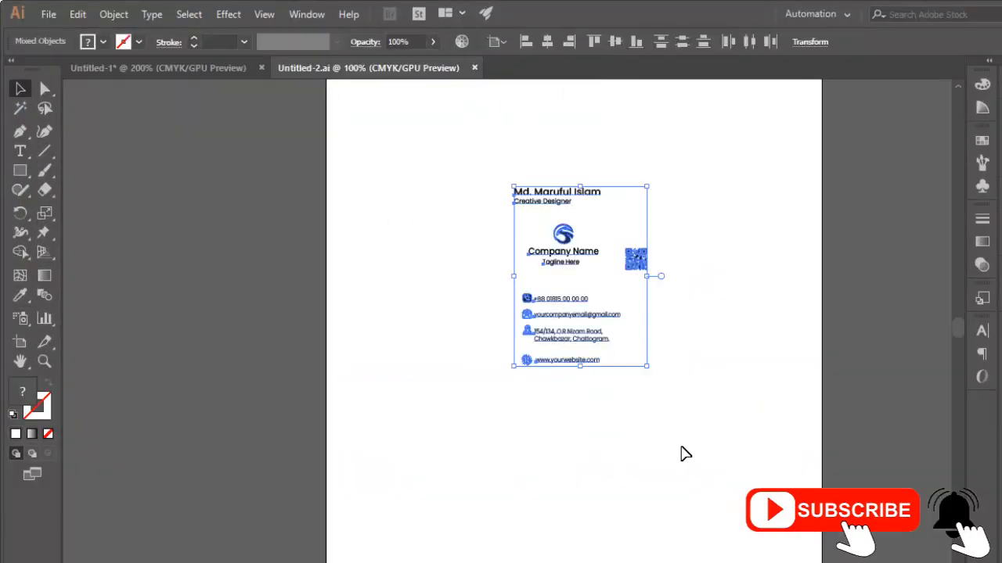
{"action": "left_click", "coordinate": [156, 68]}
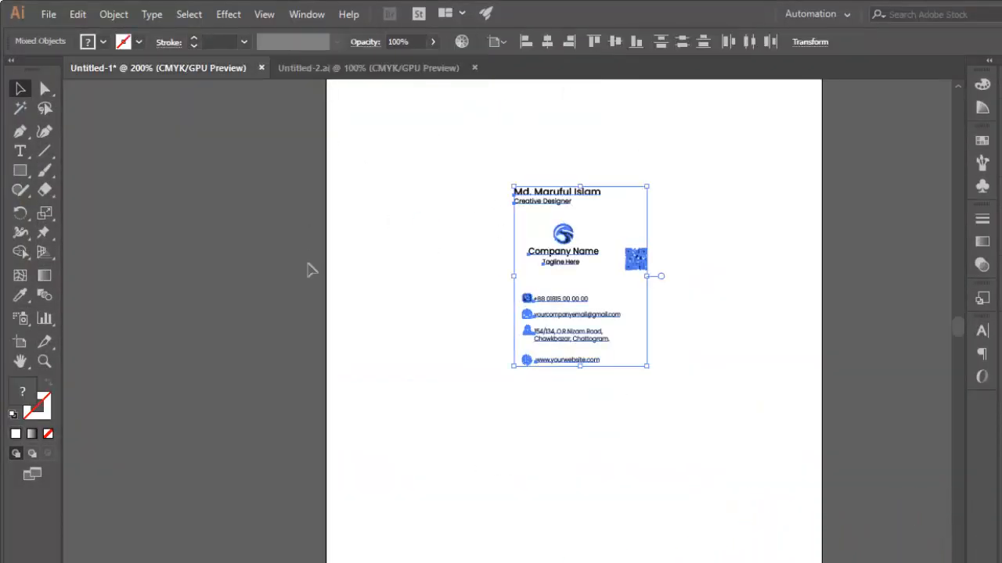
{"action": "key", "text": "ctrl+v"}
Move the pasted artwork onto the empty canvas left of the first artboard and deselect it.
{"action": "left_click_drag", "start_coordinate": [365, 279], "coordinate": [584, 285]}
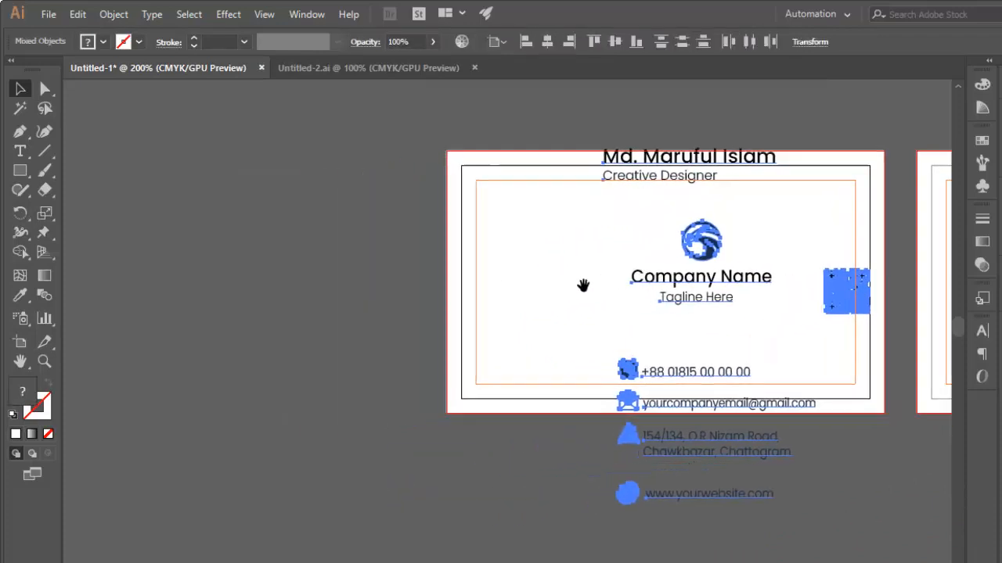
{"action": "left_click_drag", "start_coordinate": [689, 280], "coordinate": [224, 254]}
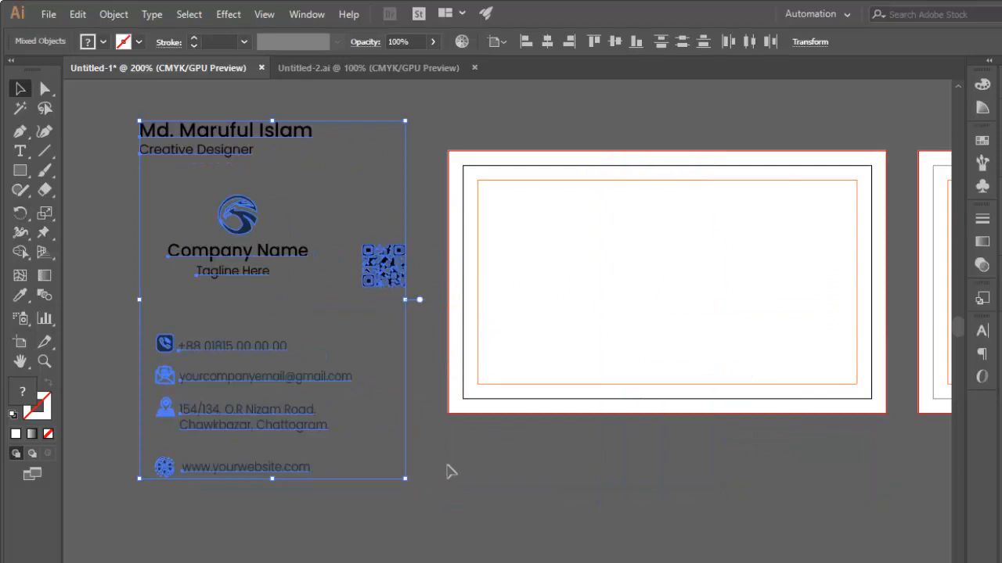
{"action": "left_click", "coordinate": [543, 445]}
Draw a narrow vertical rectangle inward from the first card's left bleed edge, about halfway up the card.
{"action": "left_click_drag", "start_coordinate": [492, 324], "coordinate": [465, 333]}
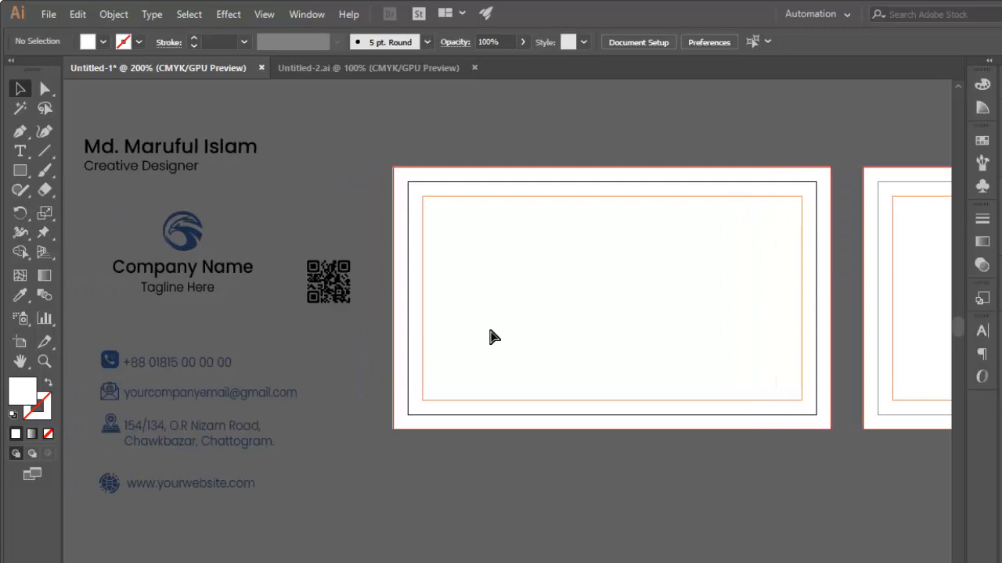
{"action": "scroll", "coordinate": [494, 337], "scroll_direction": "up", "scroll_amount": 1}
{"action": "left_click_drag", "start_coordinate": [483, 327], "coordinate": [362, 335]}
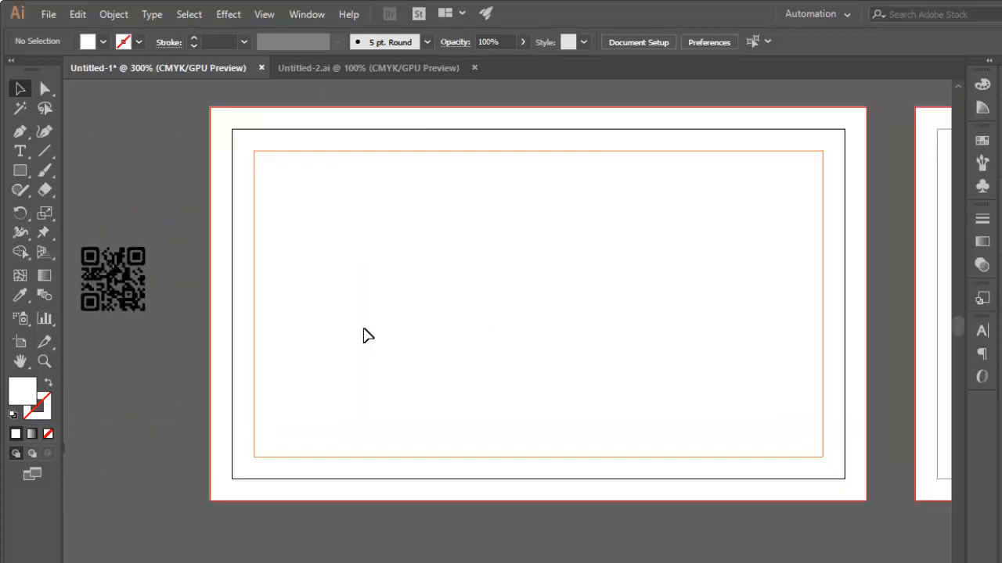
{"action": "left_click", "coordinate": [21, 170]}
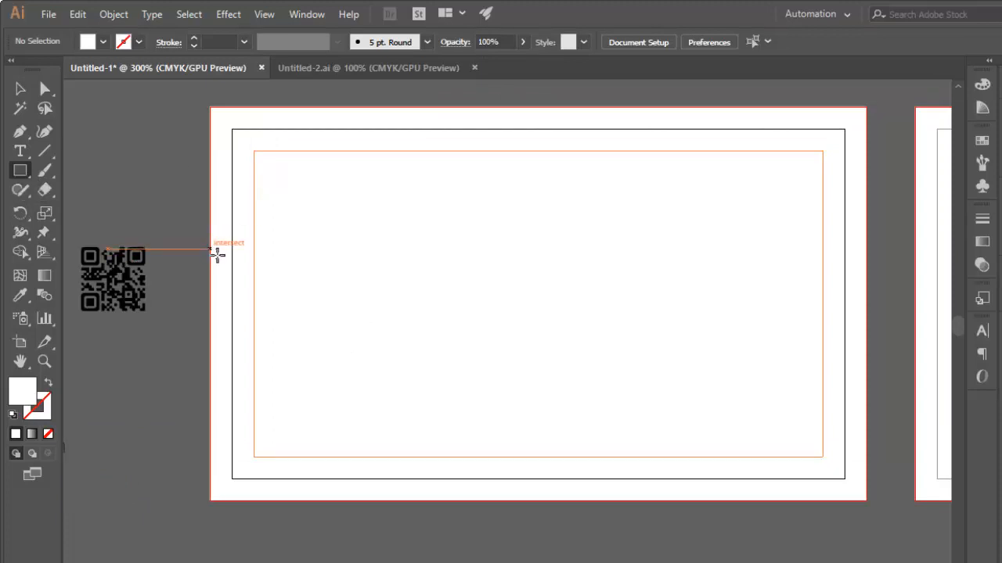
{"action": "left_click_drag", "start_coordinate": [211, 249], "coordinate": [243, 399]}
{"action": "scroll", "coordinate": [202, 344], "scroll_direction": "left", "scroll_amount": 2}
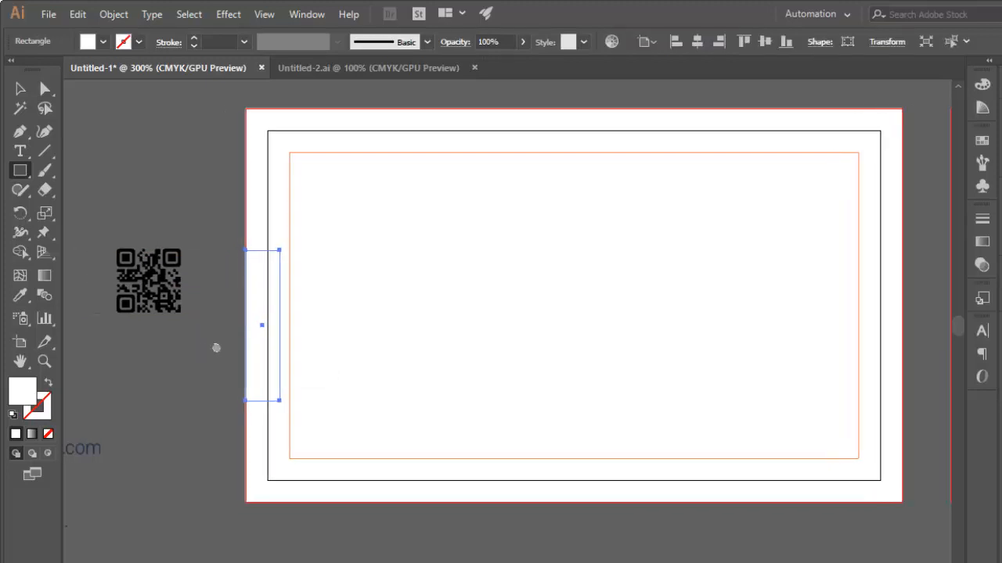
Fill the narrow rectangle at the left bleed edge with black.
{"action": "double_click", "coordinate": [20, 395]}
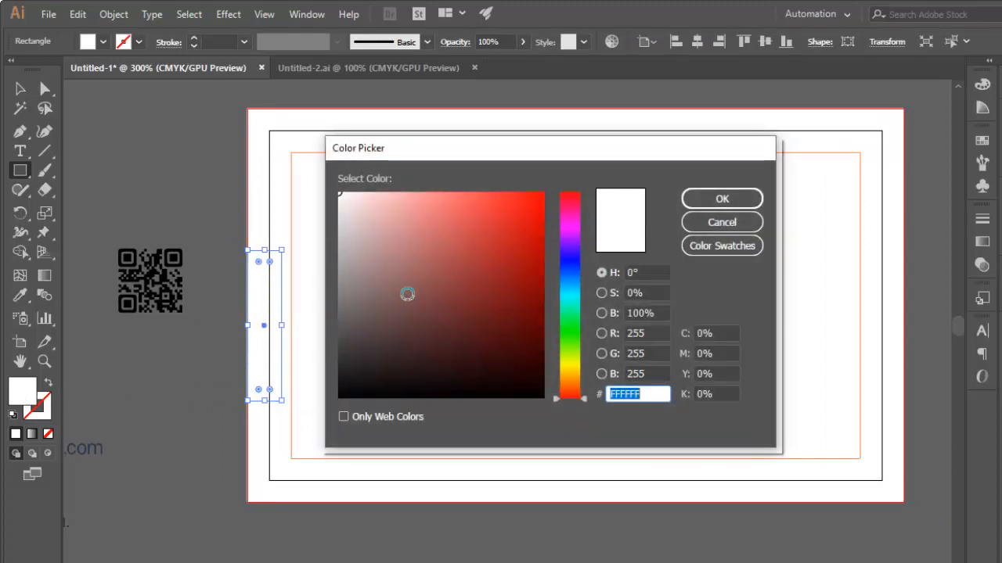
{"action": "left_click_drag", "start_coordinate": [371, 333], "coordinate": [317, 414]}
{"action": "left_click", "coordinate": [699, 202]}
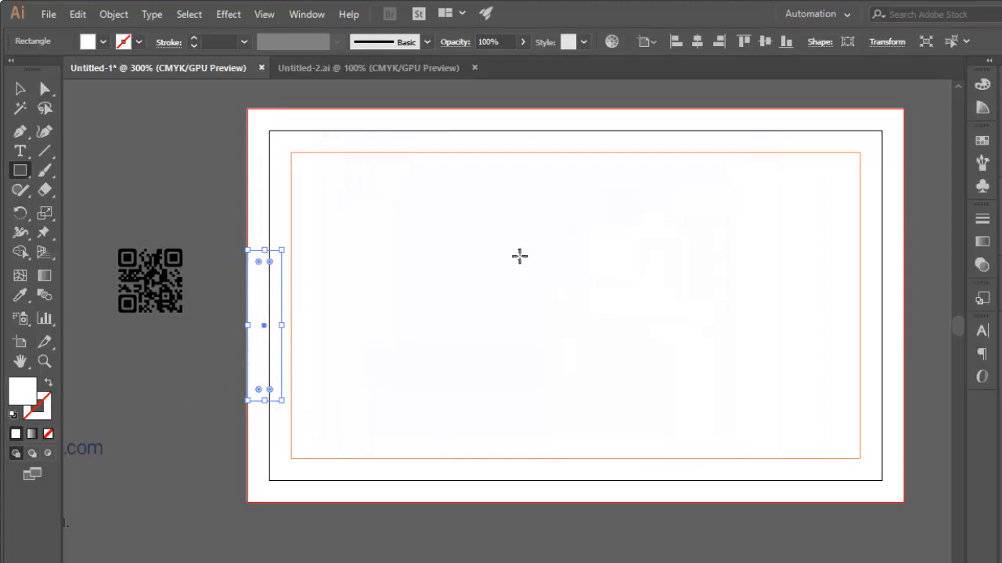
Center the black bar vertically on the artboard and duplicate it straight across to the right bleed edge.
{"action": "left_click", "coordinate": [20, 89]}
{"action": "left_click", "coordinate": [137, 195]}
{"action": "left_click", "coordinate": [273, 362]}
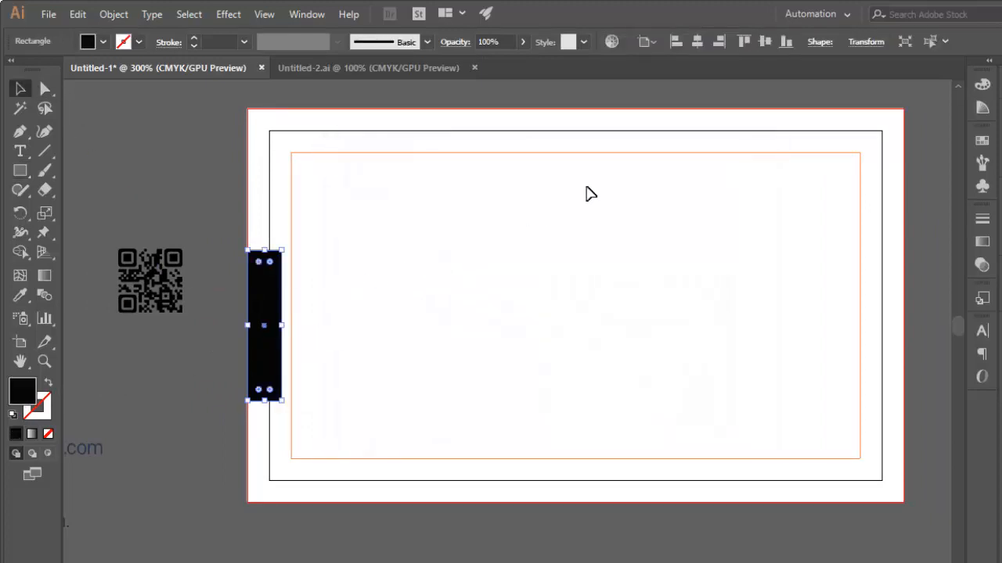
{"action": "left_click", "coordinate": [765, 44]}
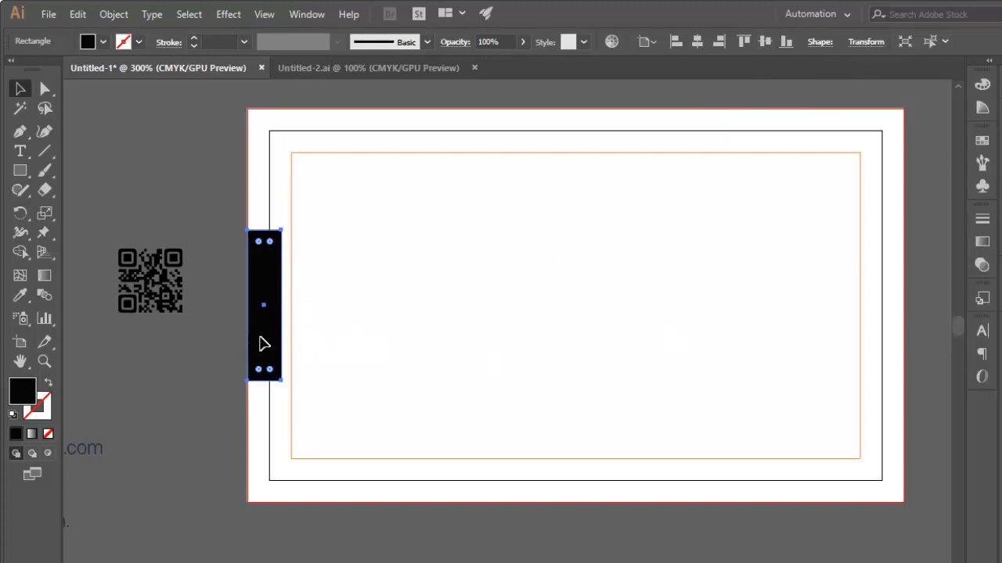
{"action": "left_click_drag", "start_coordinate": [261, 339], "coordinate": [889, 354]}
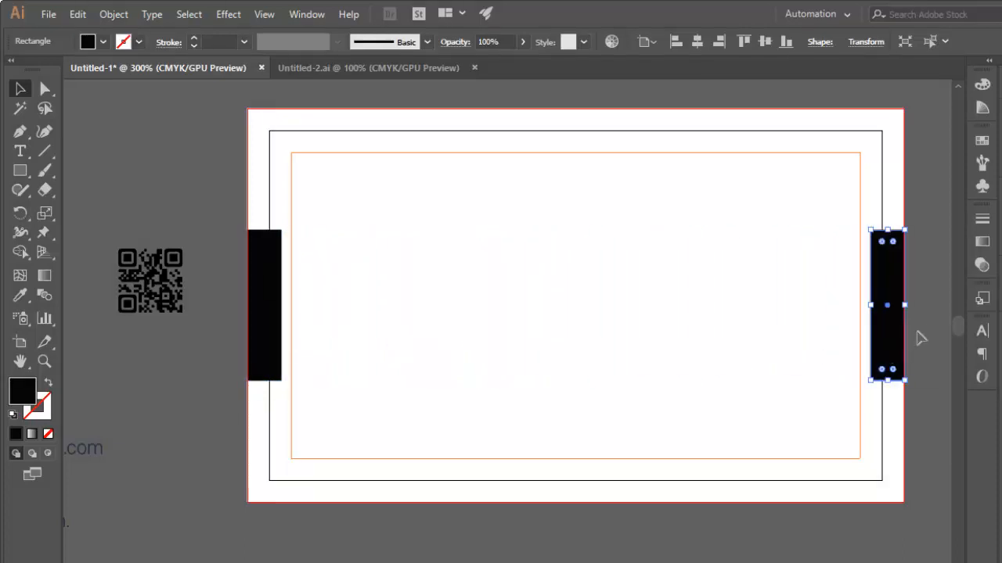
{"action": "left_click", "coordinate": [920, 335]}
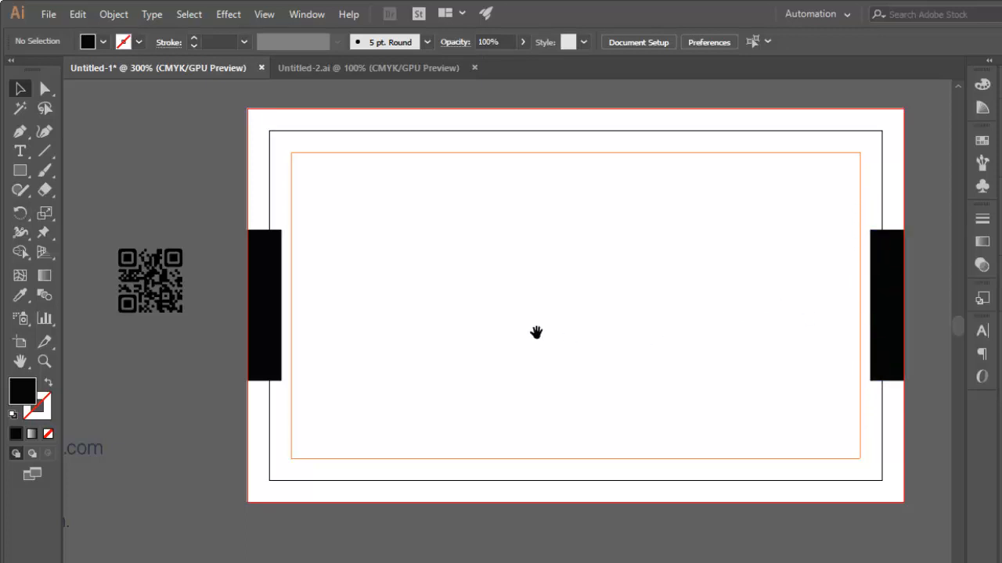
Move the logo, company name and tagline onto the middle of the first card and align them horizontally to center.
{"action": "left_click_drag", "start_coordinate": [536, 333], "coordinate": [546, 324]}
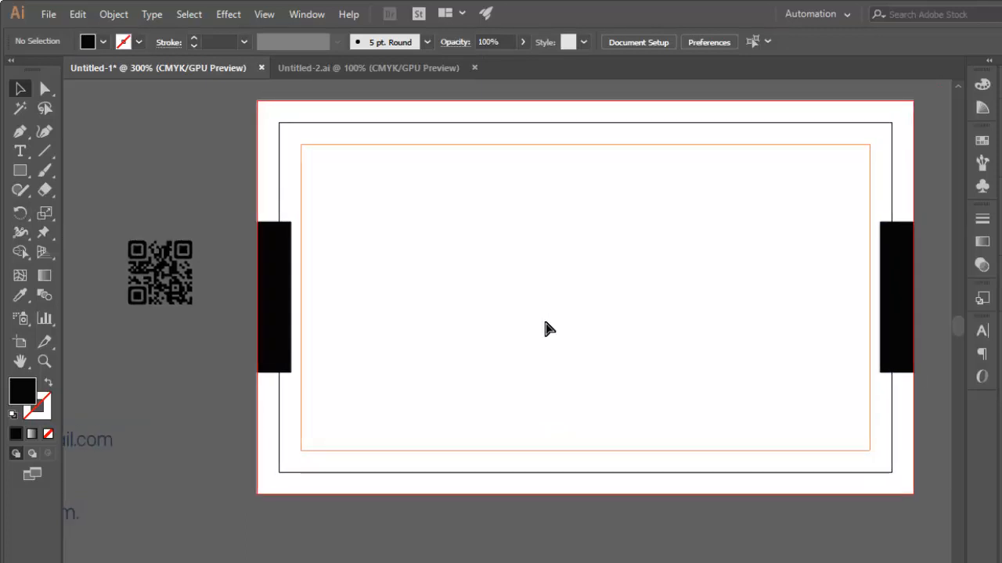
{"action": "key", "text": "ctrl+minus"}
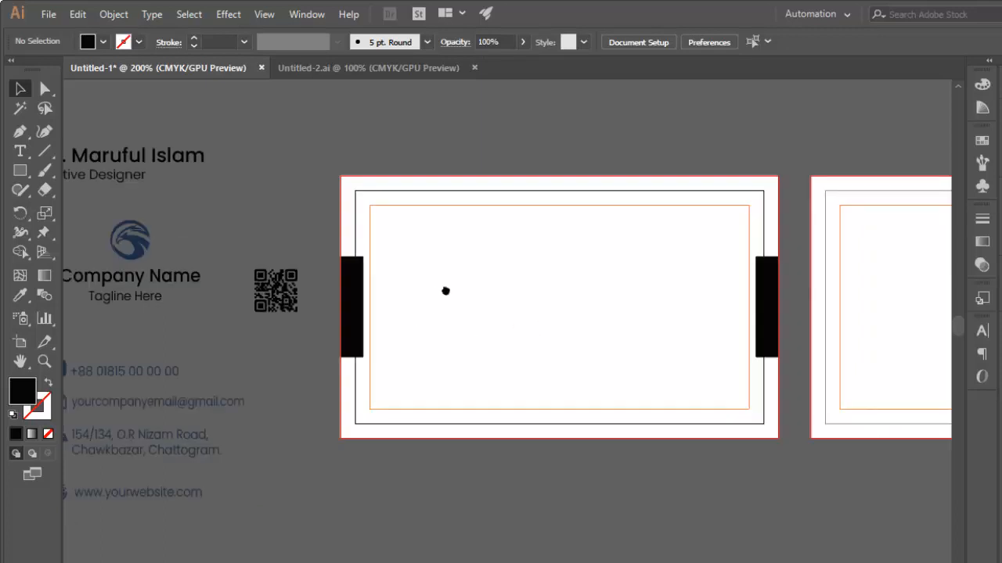
{"action": "left_click_drag", "start_coordinate": [445, 289], "coordinate": [496, 267]}
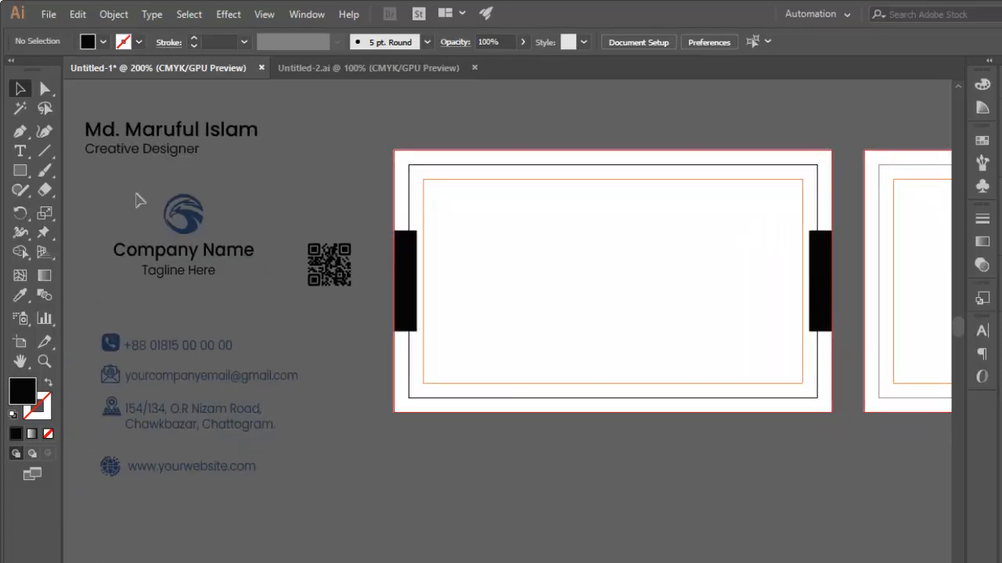
{"action": "left_click_drag", "start_coordinate": [182, 255], "coordinate": [612, 286]}
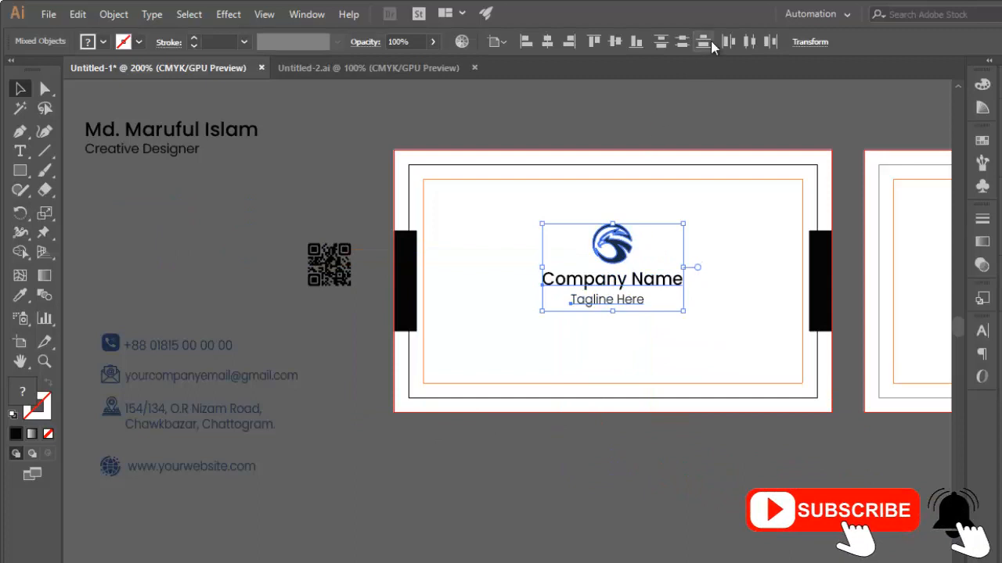
{"action": "left_click", "coordinate": [550, 42]}
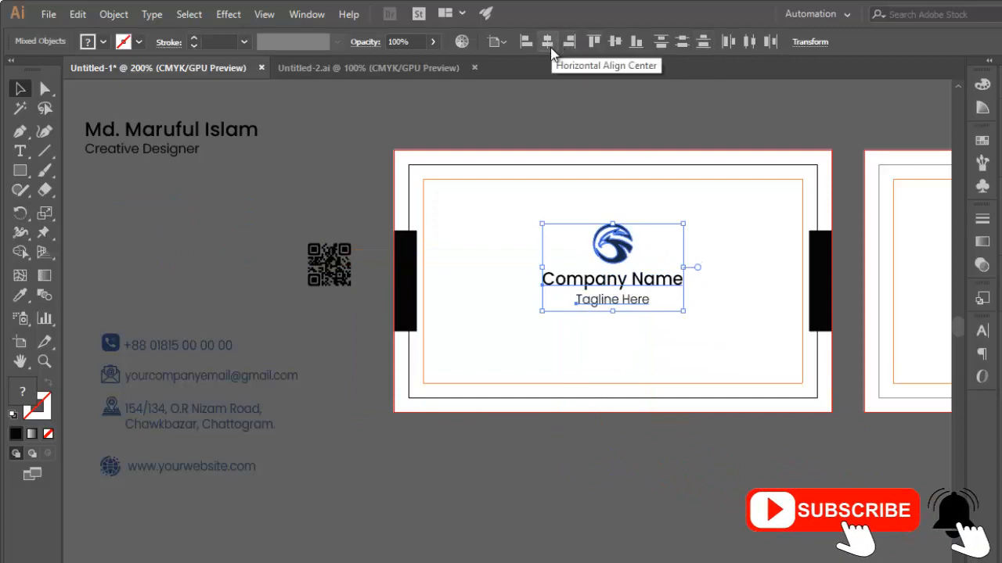
Nudge the logo, company name and tagline down together towards the card's vertical center.
{"action": "key", "text": "Down"}
{"action": "key", "text": "Down"}
{"action": "key", "text": "Down"}
{"action": "key", "text": "Down"}
{"action": "key", "text": "Down"}
{"action": "key", "text": "Down"}
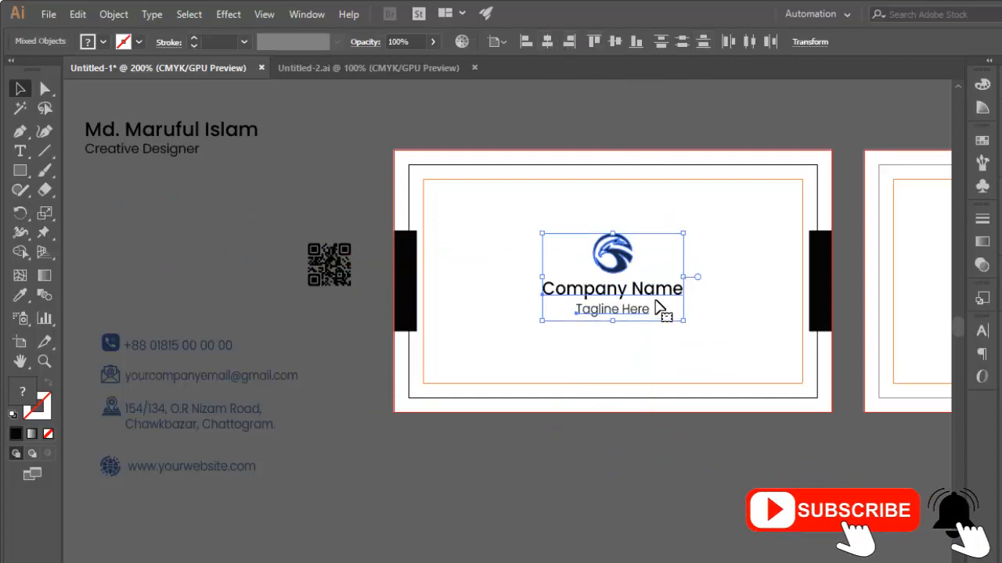
Try vertical center alignment on the logo, company name and tagline, and undo it.
{"action": "left_click", "coordinate": [615, 42]}
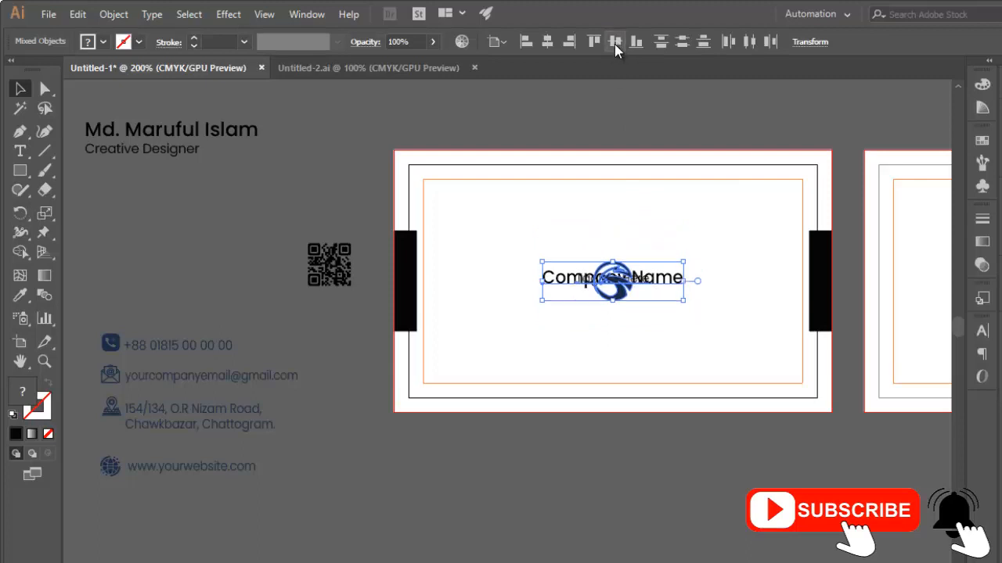
{"action": "key", "text": "ctrl+z"}
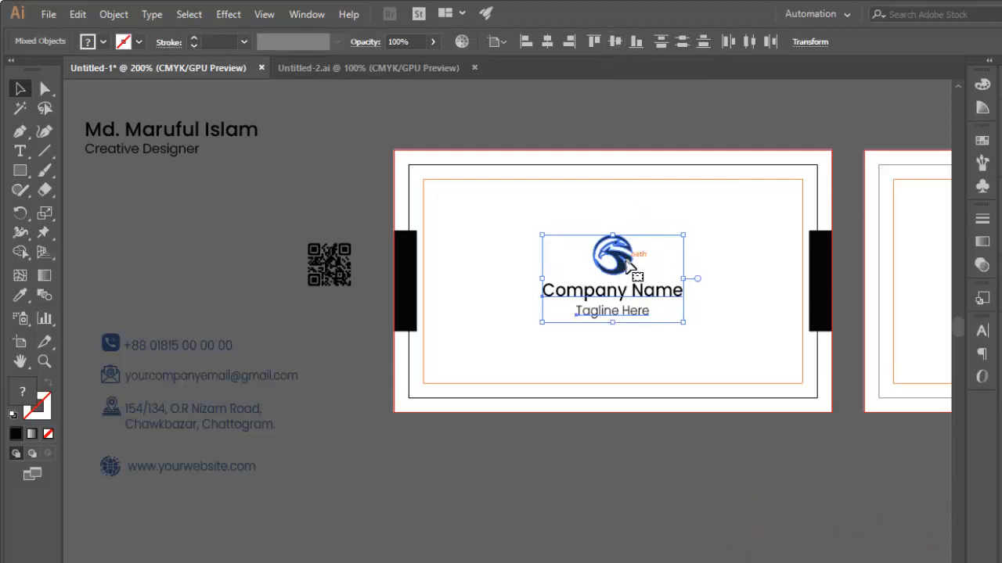
Nudge the logo, company name and tagline slightly up between the two black bars.
{"action": "mouse_move", "coordinate": [627, 262]}
{"action": "left_mouse_down"}
{"action": "mouse_move", "coordinate": [632, 271]}
{"action": "mouse_move", "coordinate": [640, 260]}
{"action": "left_mouse_up"}
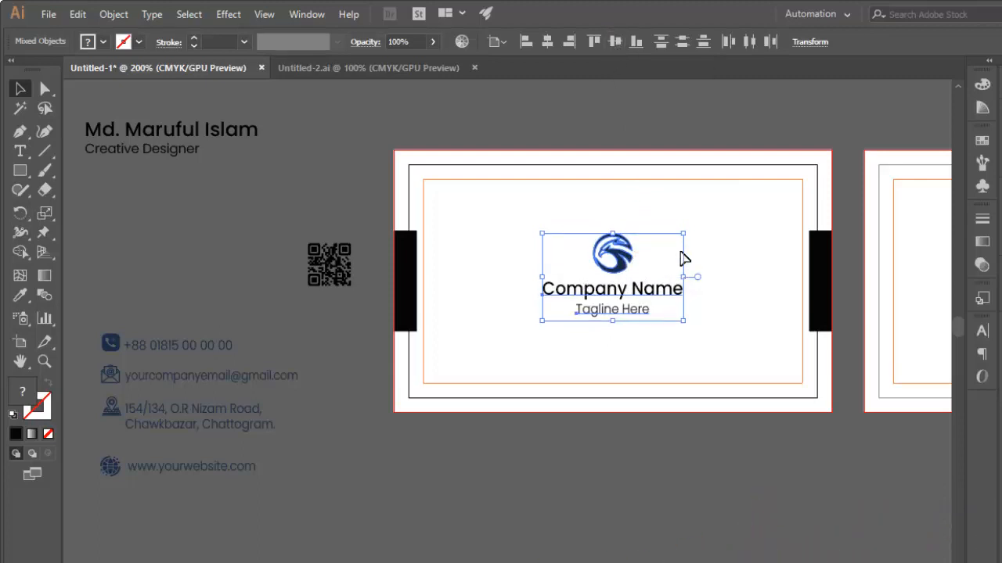
{"action": "key", "text": "Up"}
{"action": "key", "text": "Up"}
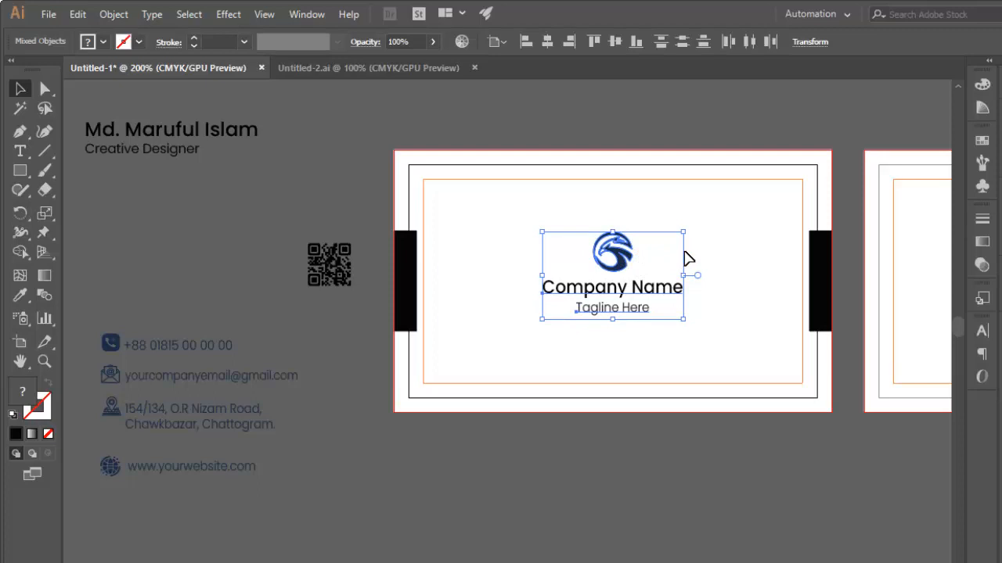
Select the second card's background and guide rectangles and lock them.
{"action": "left_click", "coordinate": [724, 321]}
{"action": "left_click_drag", "start_coordinate": [736, 334], "coordinate": [684, 330]}
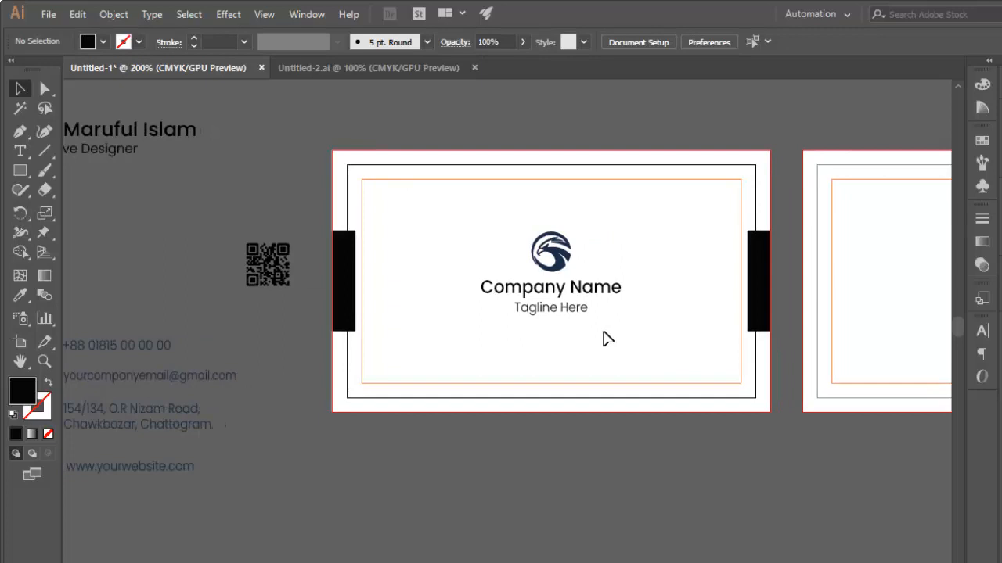
{"action": "left_click_drag", "start_coordinate": [838, 338], "coordinate": [421, 329]}
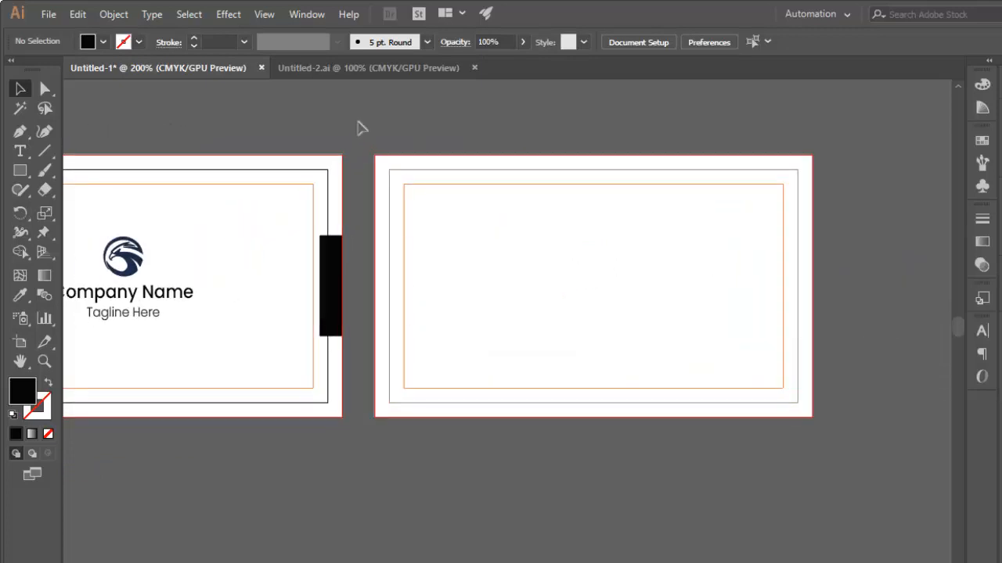
{"action": "left_click_drag", "start_coordinate": [379, 155], "coordinate": [434, 440]}
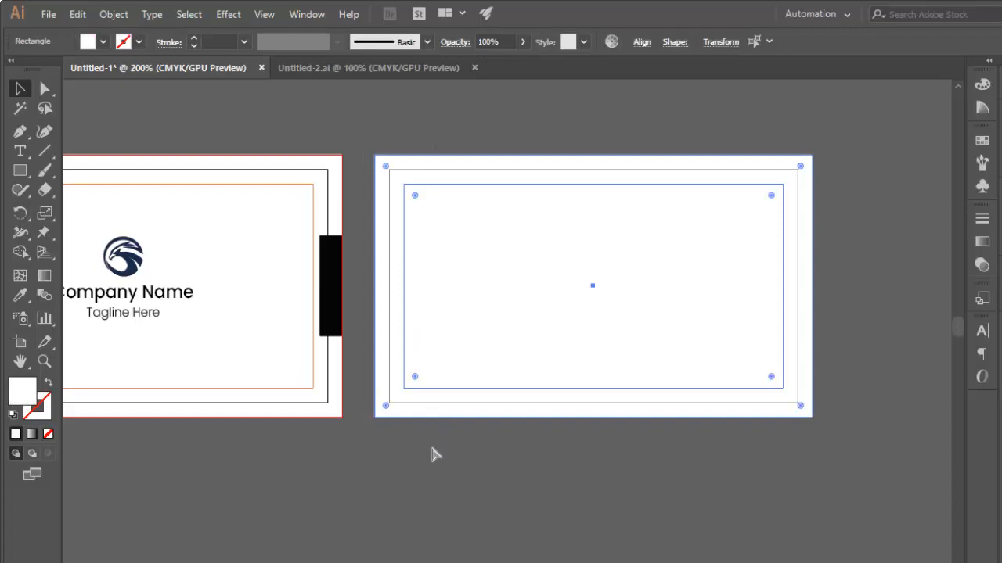
{"action": "key", "text": "ctrl+2"}
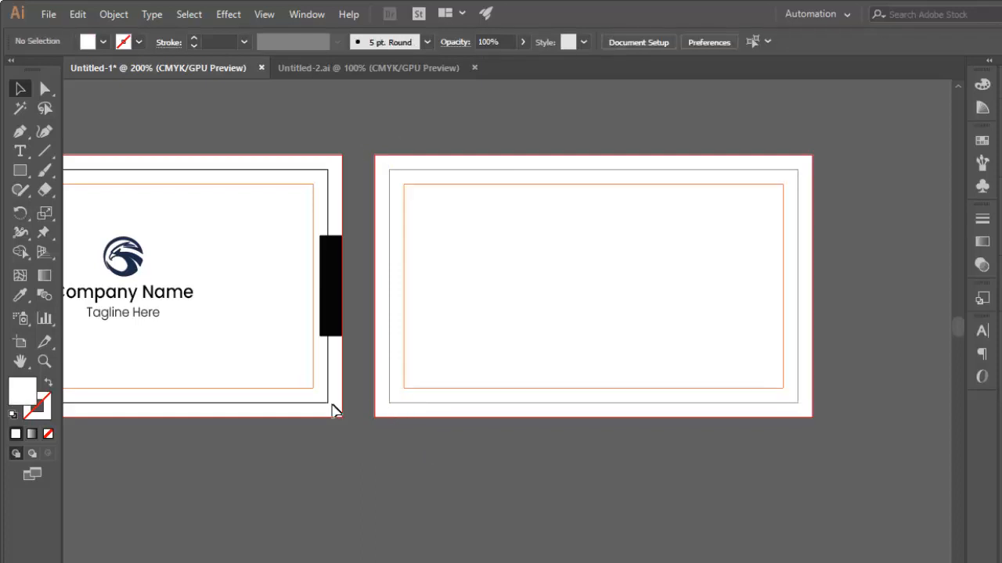
Draw a narrow full-height vertical rectangle across the second card, left of its center, and narrow it slightly from its left side.
{"action": "left_click_drag", "start_coordinate": [268, 404], "coordinate": [271, 381]}
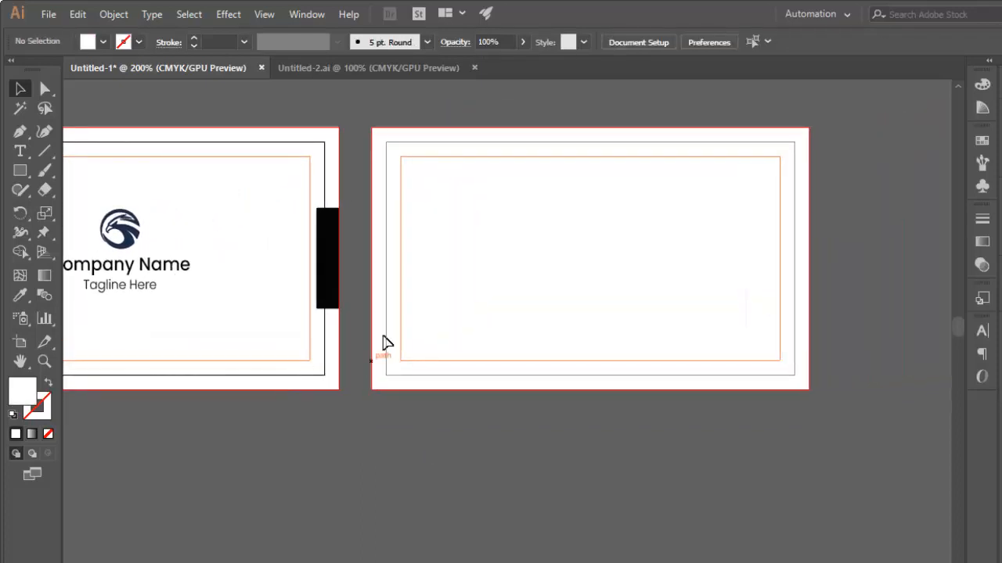
{"action": "left_click", "coordinate": [19, 171]}
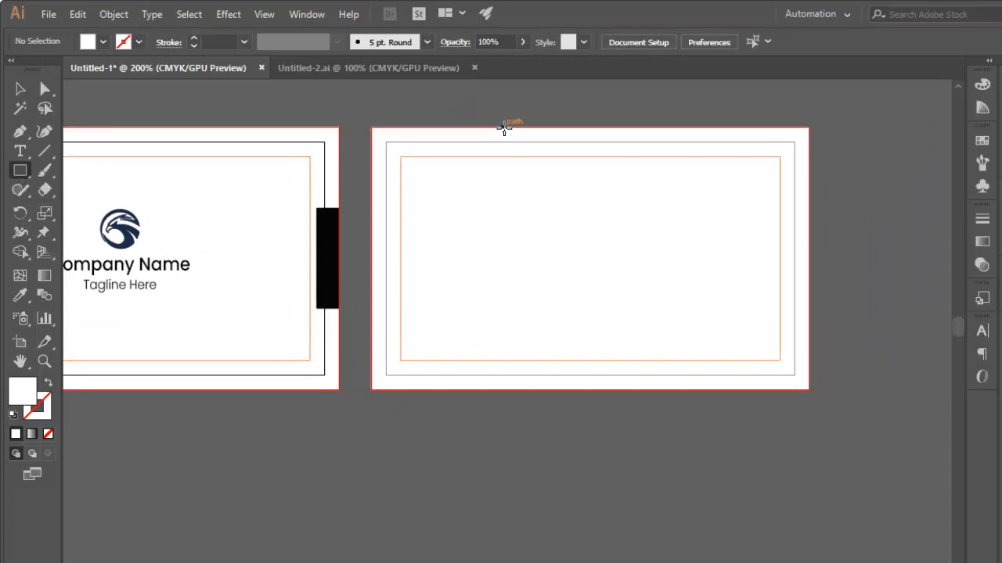
{"action": "mouse_move", "coordinate": [520, 128]}
{"action": "left_mouse_down"}
{"action": "mouse_move", "coordinate": [550, 291]}
{"action": "mouse_move", "coordinate": [551, 397]}
{"action": "mouse_move", "coordinate": [535, 390]}
{"action": "left_mouse_up"}
{"action": "key", "text": "Right"}
{"action": "key", "text": "Right"}
{"action": "key", "text": "Right"}
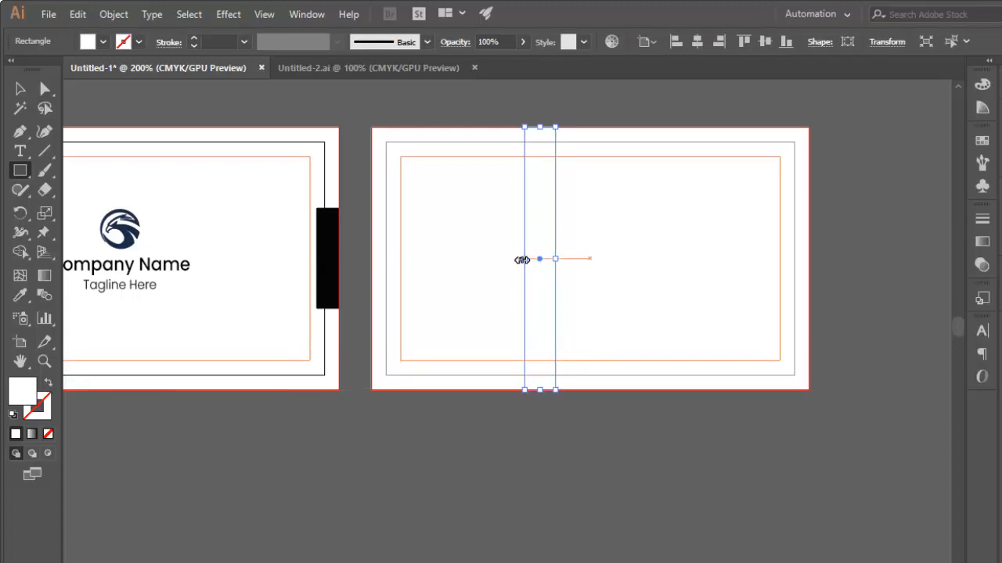
{"action": "left_click_drag", "start_coordinate": [524, 259], "coordinate": [529, 258]}
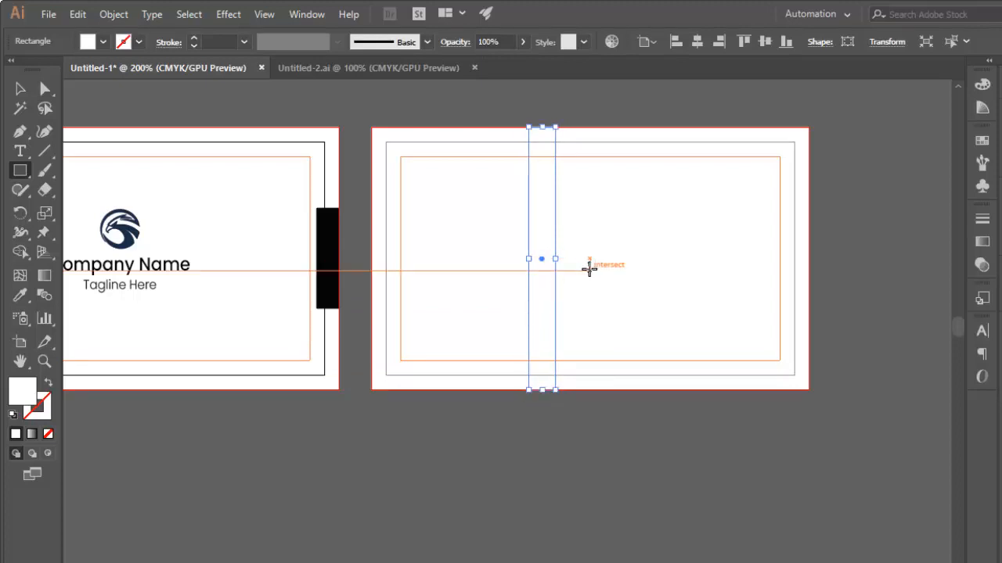
Nudge the vertical strip right, closer to the second card's center.
{"action": "key", "text": "Right"}
{"action": "key", "text": "Right"}
{"action": "key", "text": "Right"}
{"action": "key", "text": "Right"}
{"action": "key", "text": "Right"}
{"action": "key", "text": "Right"}
{"action": "key", "text": "Right"}
{"action": "key", "text": "Right"}
{"action": "key", "text": "Right"}
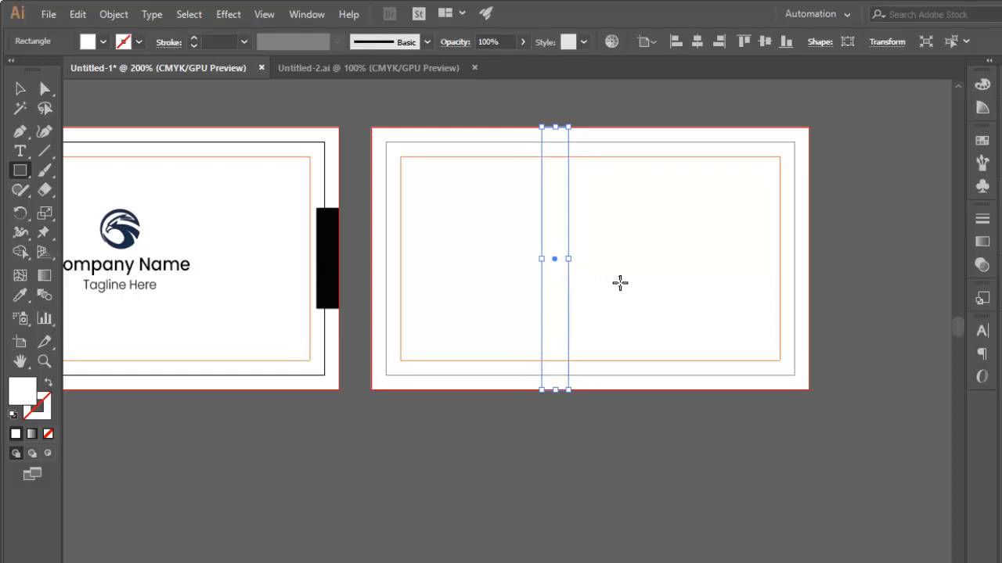
{"action": "key", "text": "Right"}
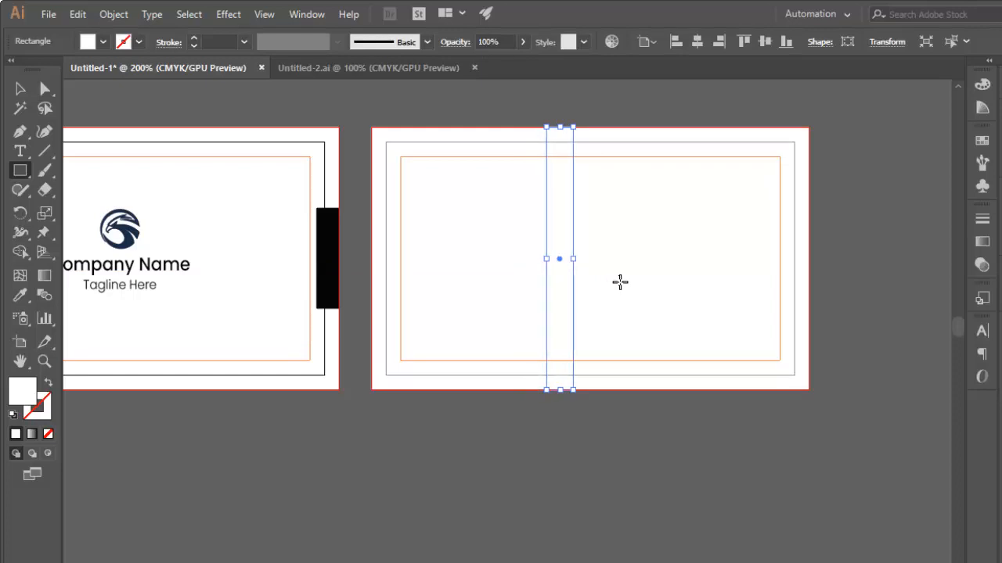
{"action": "key", "text": "Right"}
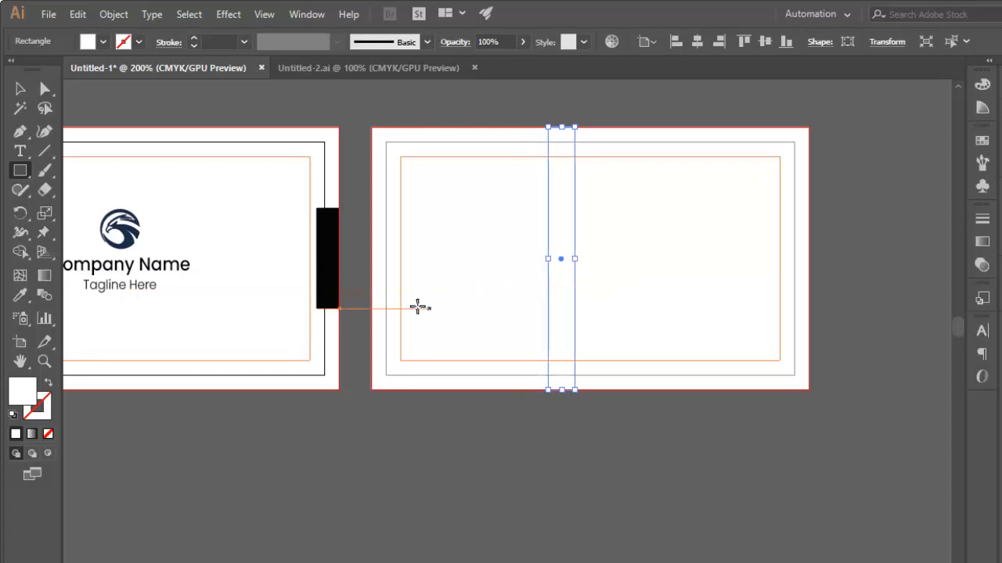
{"action": "key", "text": "Right"}
{"action": "key", "text": "Right"}
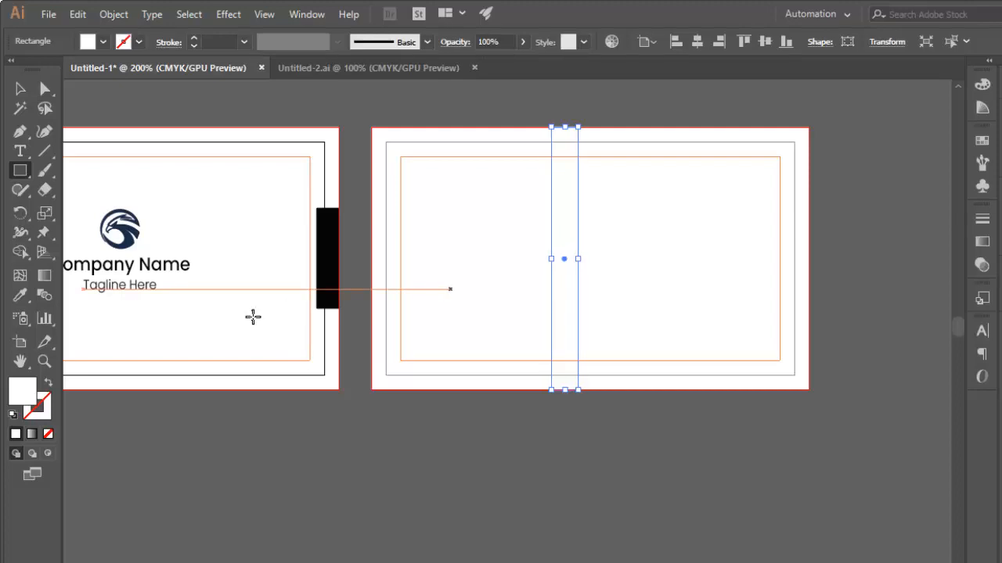
Fill the vertical strip on the second card with light gray C6C6C6.
{"action": "double_click", "coordinate": [22, 395]}
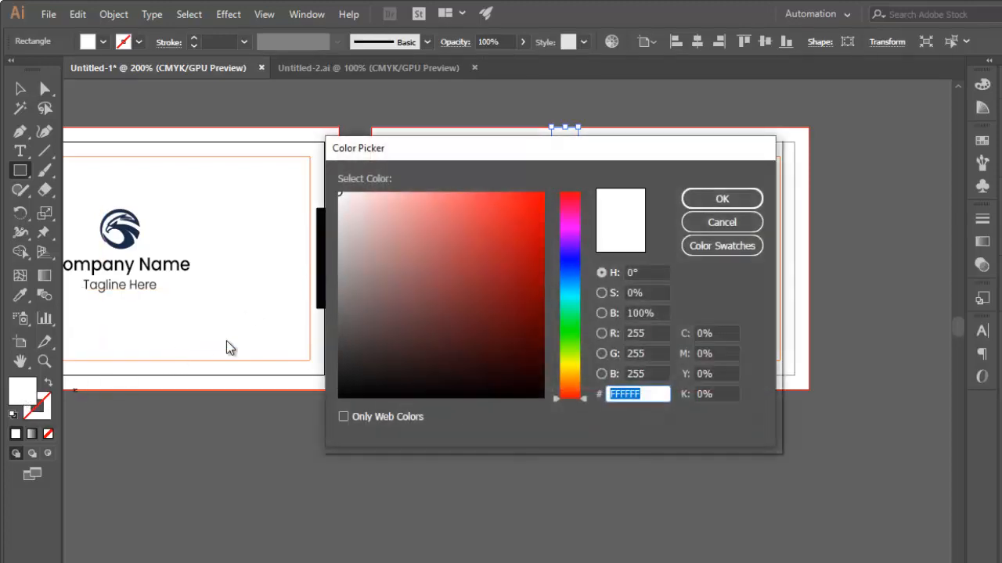
{"action": "left_click_drag", "start_coordinate": [346, 206], "coordinate": [327, 236]}
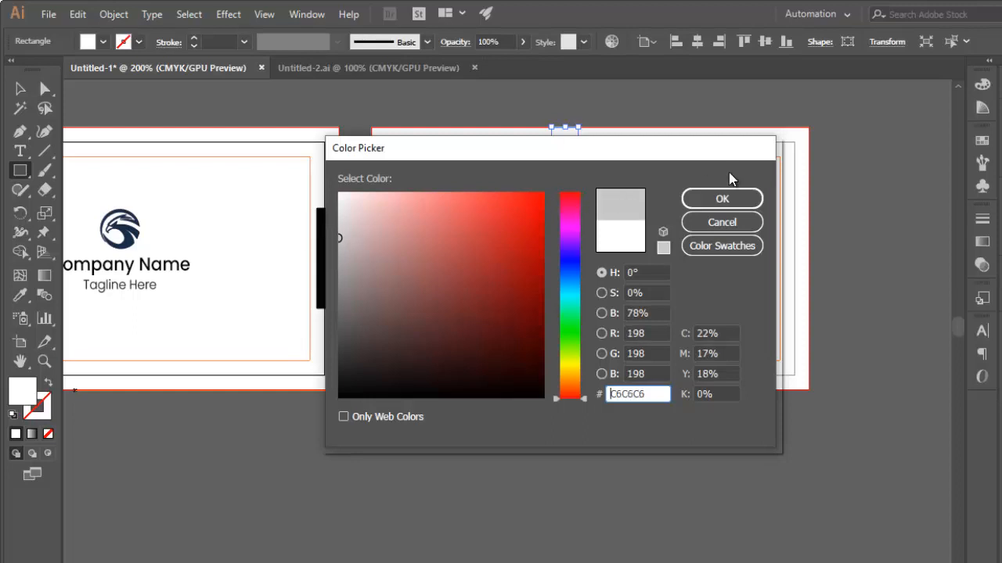
{"action": "left_click", "coordinate": [721, 197]}
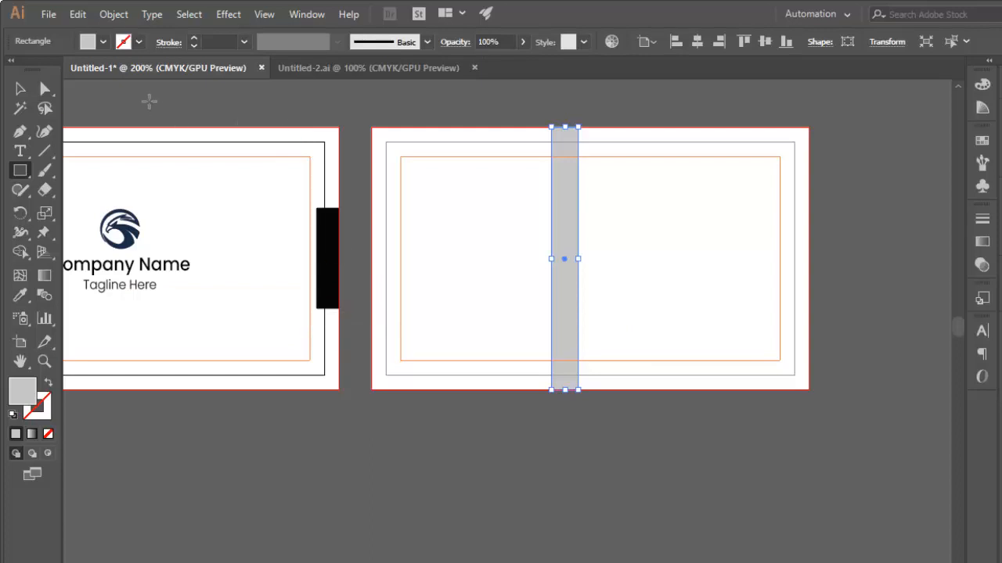
{"action": "left_click", "coordinate": [20, 88]}
{"action": "left_click", "coordinate": [505, 154]}
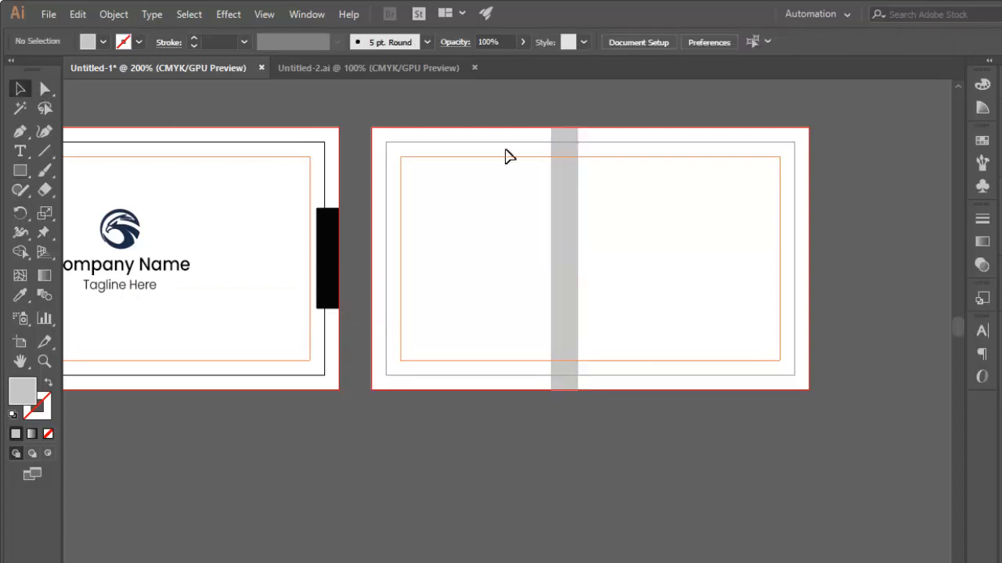
Widen the gray vertical strip slightly by extending its right side.
{"action": "left_click", "coordinate": [574, 279]}
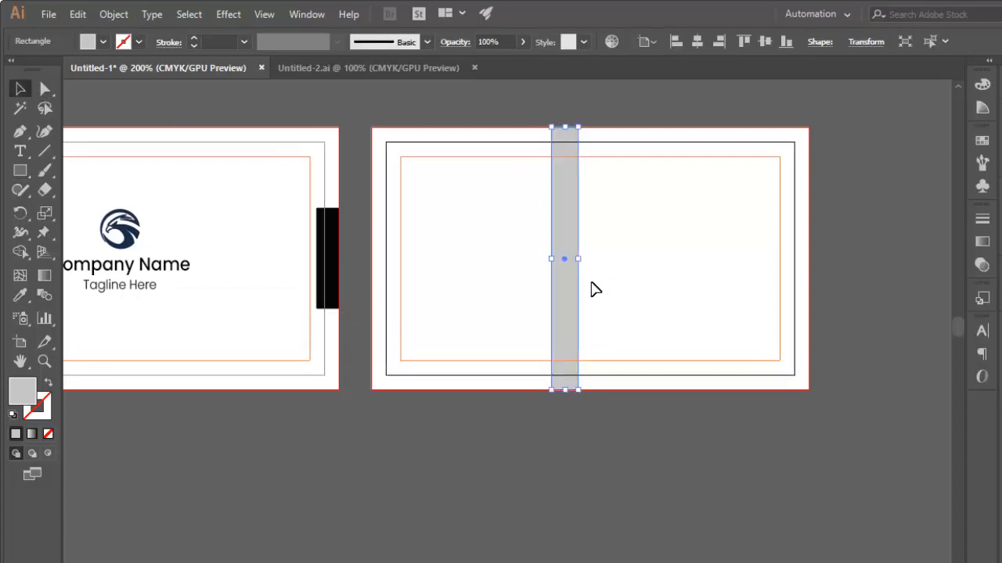
{"action": "key", "text": "ctrl+equal"}
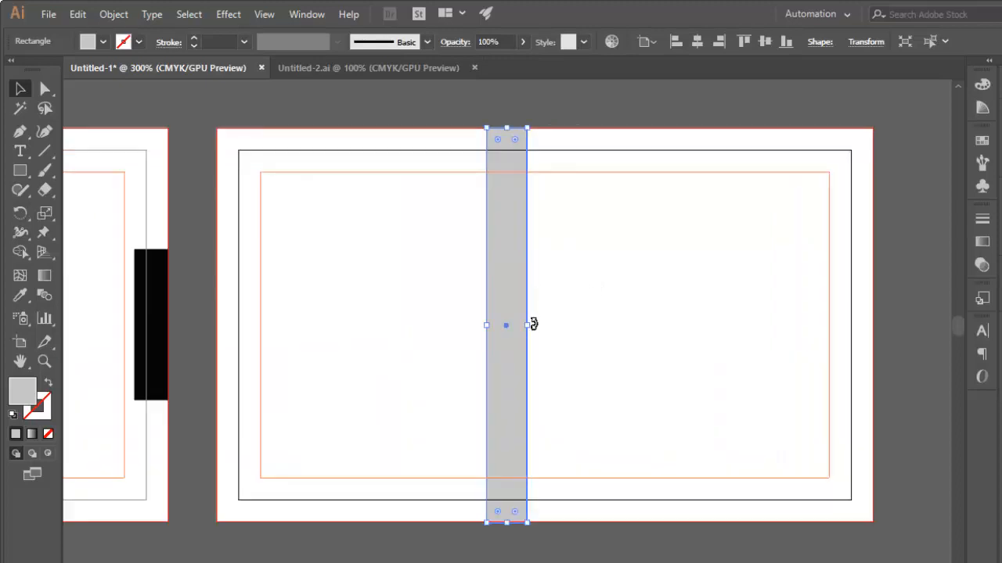
{"action": "left_click_drag", "start_coordinate": [529, 327], "coordinate": [533, 326]}
{"action": "left_click", "coordinate": [600, 306]}
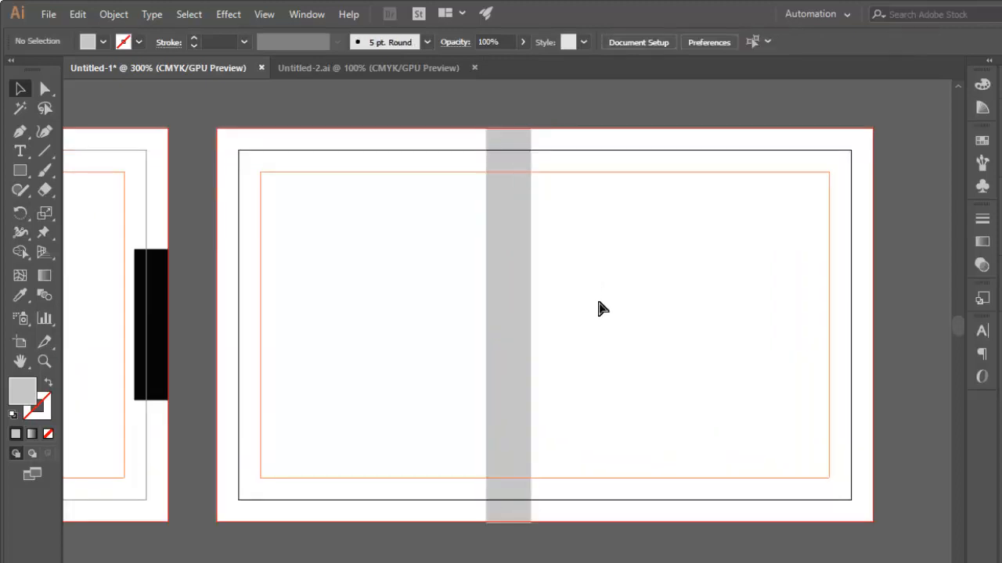
Copy the black bar from the first card's right edge to the second card's left edge at the same height.
{"action": "key", "text": "ctrl+minus"}
{"action": "key", "text": "ctrl+minus"}
{"action": "key", "text": "ctrl+minus"}
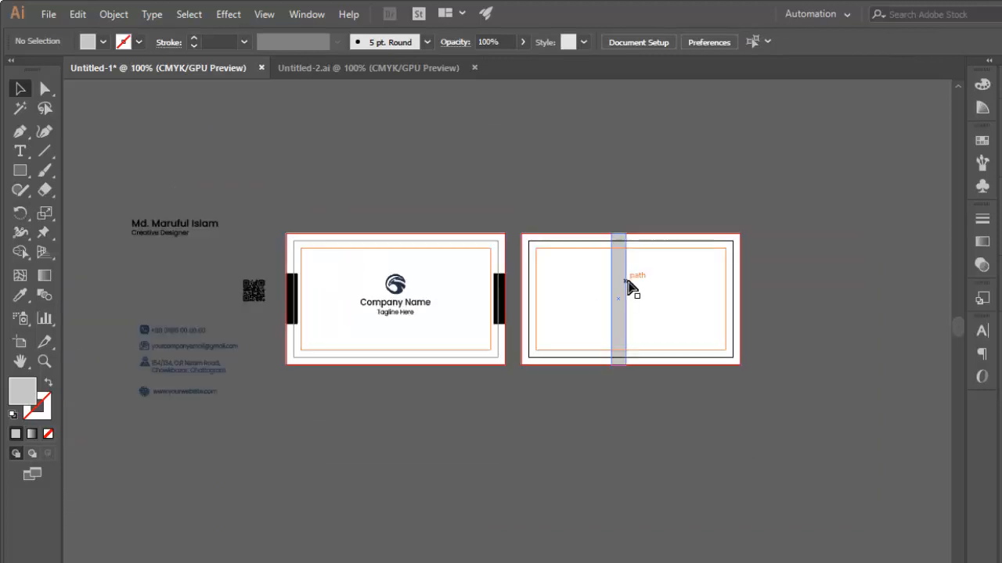
{"action": "key", "text": "ctrl+plus"}
{"action": "key", "text": "ctrl+plus"}
{"action": "key", "text": "ctrl+plus"}
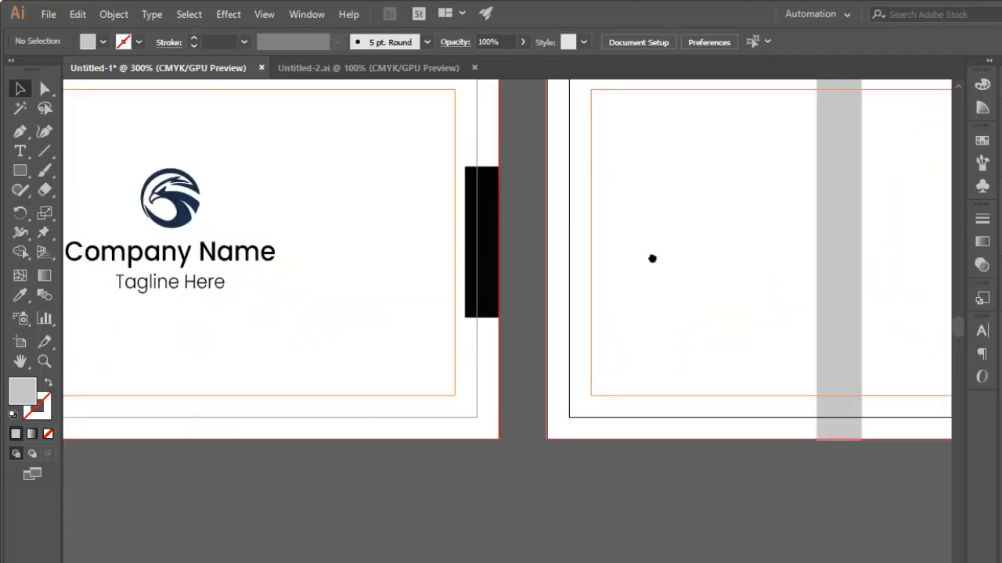
{"action": "left_click_drag", "start_coordinate": [652, 258], "coordinate": [510, 323]}
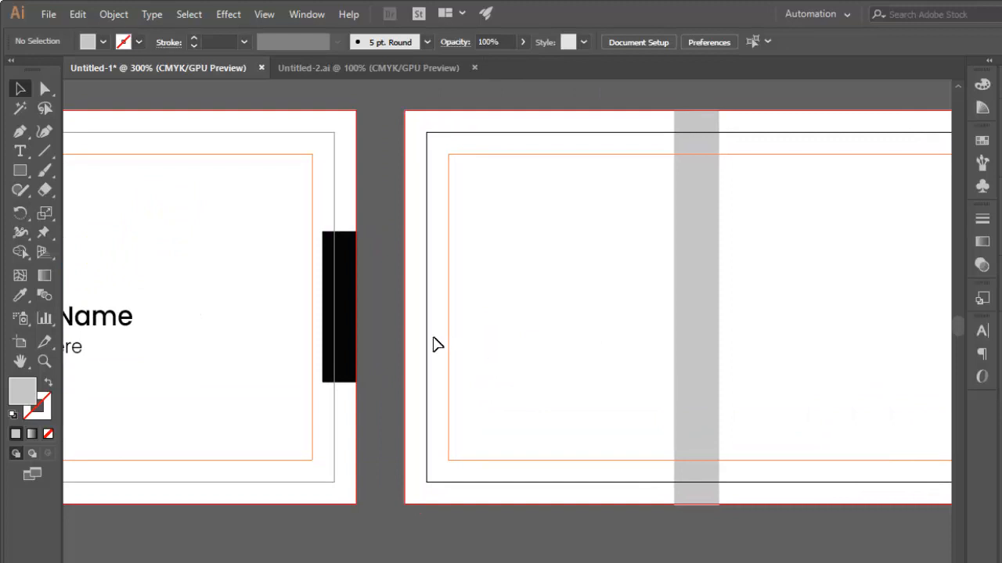
{"action": "left_click", "coordinate": [344, 344]}
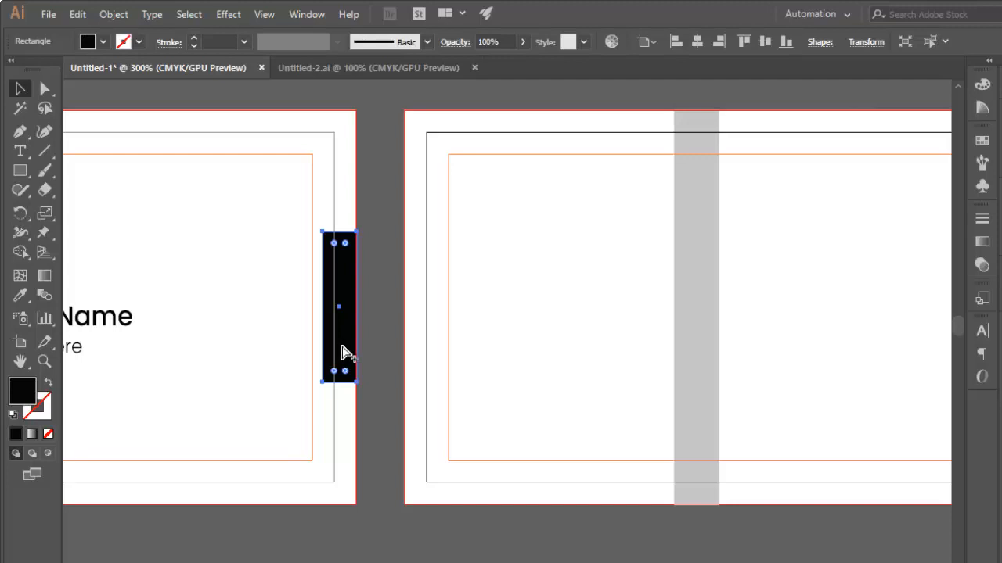
{"action": "left_click_drag", "start_coordinate": [349, 348], "coordinate": [429, 349]}
{"action": "left_click_drag", "start_coordinate": [578, 348], "coordinate": [303, 367]}
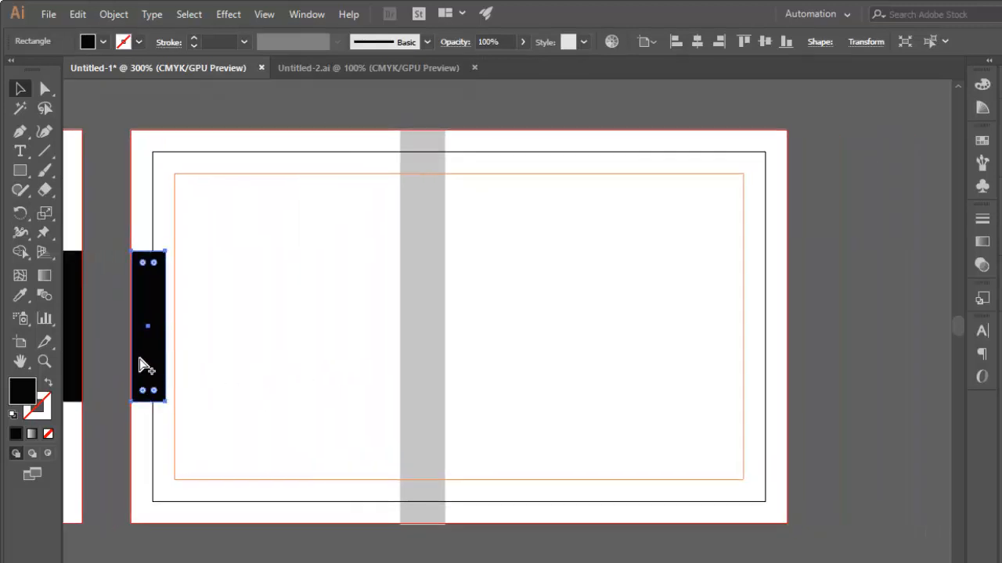
Copy the second card's left black bar to its right edge and shift the copy flush with that edge.
{"action": "left_click_drag", "start_coordinate": [141, 362], "coordinate": [775, 380]}
{"action": "key", "text": "ctrl+equal"}
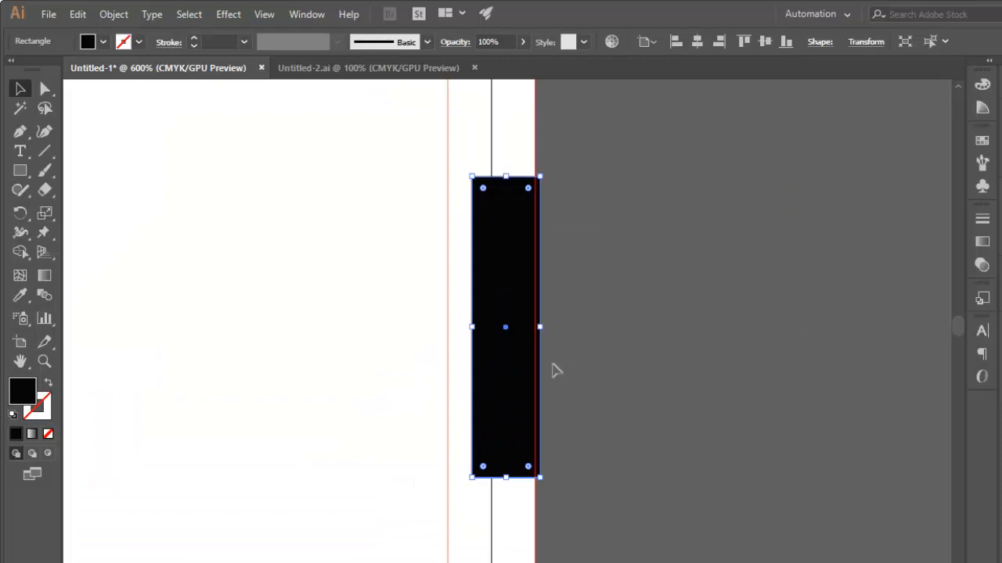
{"action": "left_click_drag", "start_coordinate": [503, 368], "coordinate": [500, 368]}
{"action": "left_click", "coordinate": [650, 335]}
{"action": "left_click_drag", "start_coordinate": [362, 376], "coordinate": [621, 342]}
{"action": "key", "text": "ctrl+minus"}
{"action": "key", "text": "ctrl+minus"}
{"action": "key", "text": "ctrl+minus"}
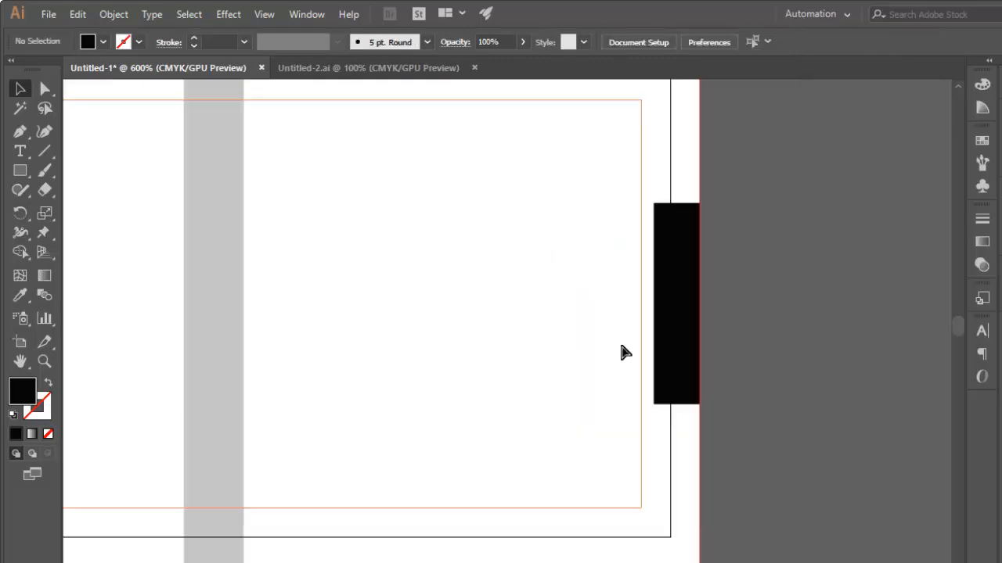
{"action": "left_click_drag", "start_coordinate": [340, 354], "coordinate": [632, 336]}
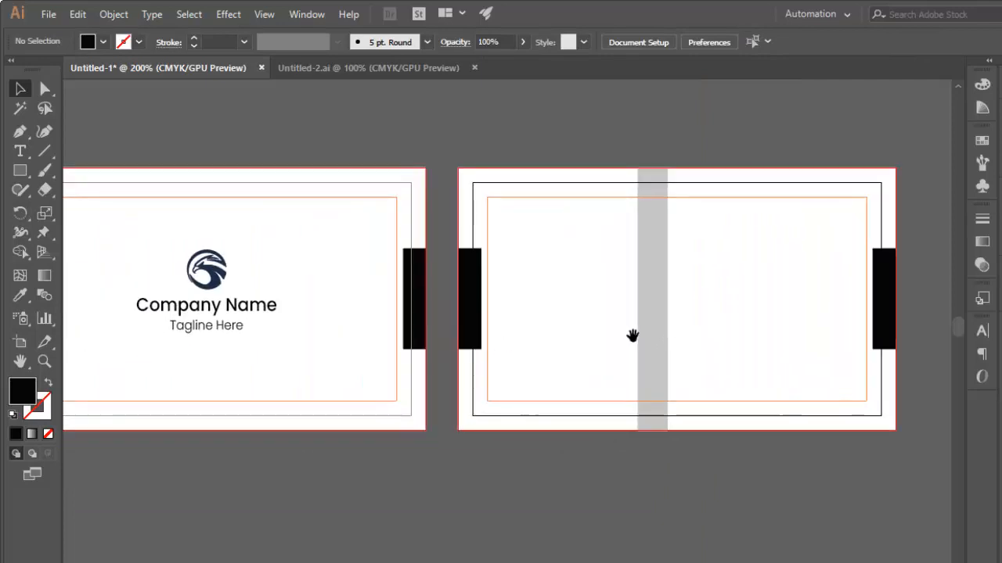
Change the vertical strip's fill to the darker gray 999999.
{"action": "left_click", "coordinate": [665, 331]}
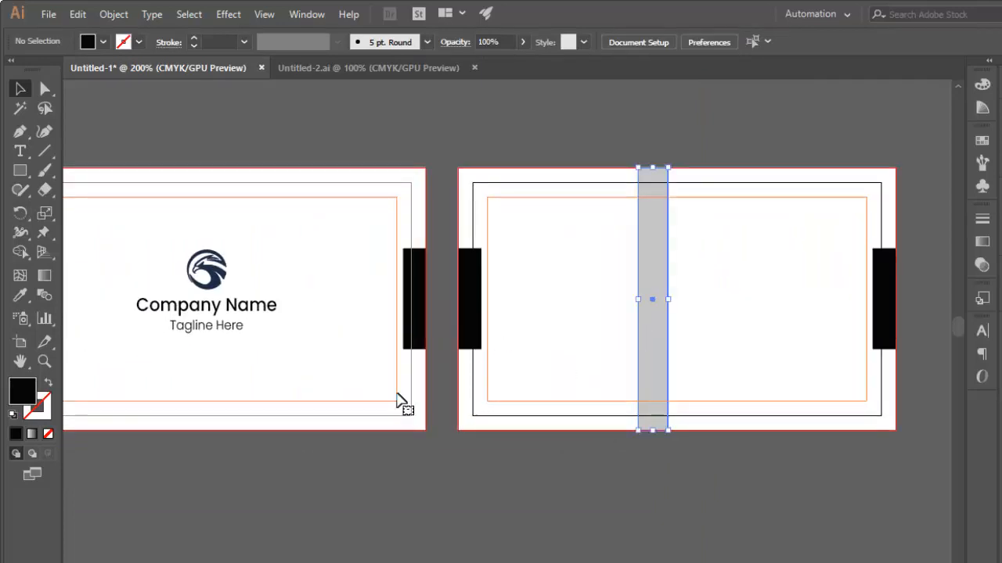
{"action": "double_click", "coordinate": [27, 399]}
{"action": "left_click_drag", "start_coordinate": [332, 260], "coordinate": [340, 269]}
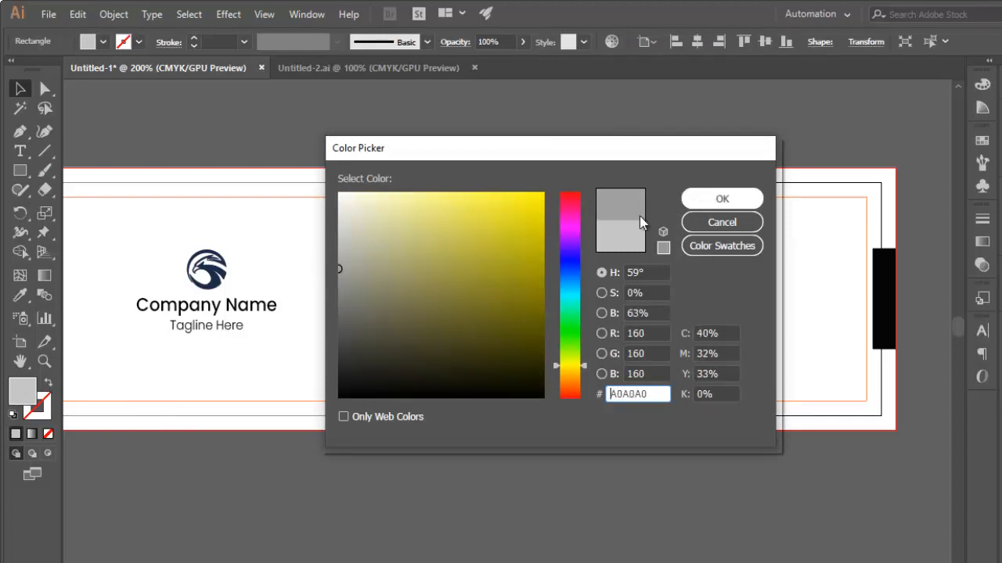
{"action": "left_click_drag", "start_coordinate": [338, 268], "coordinate": [340, 275]}
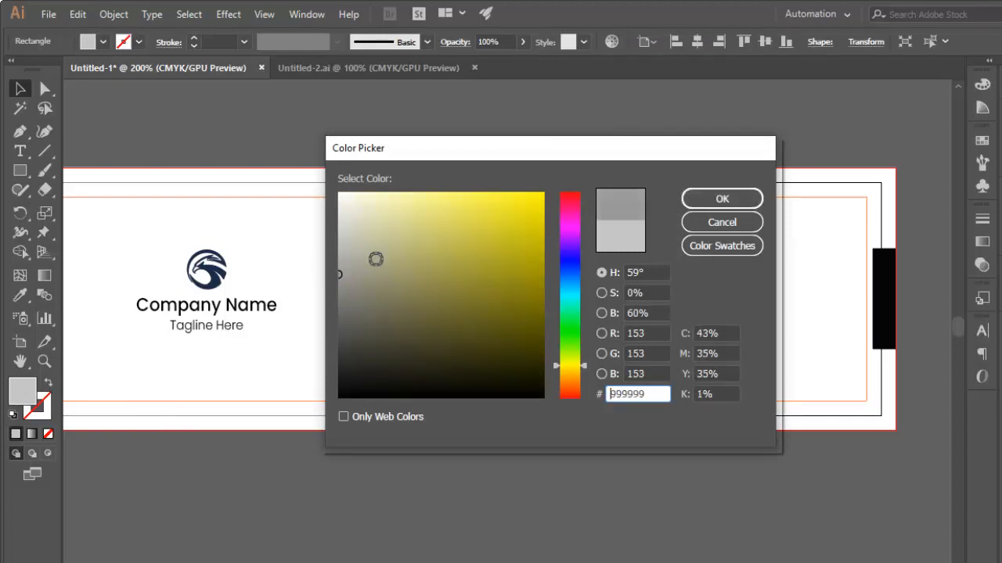
{"action": "left_click", "coordinate": [722, 201]}
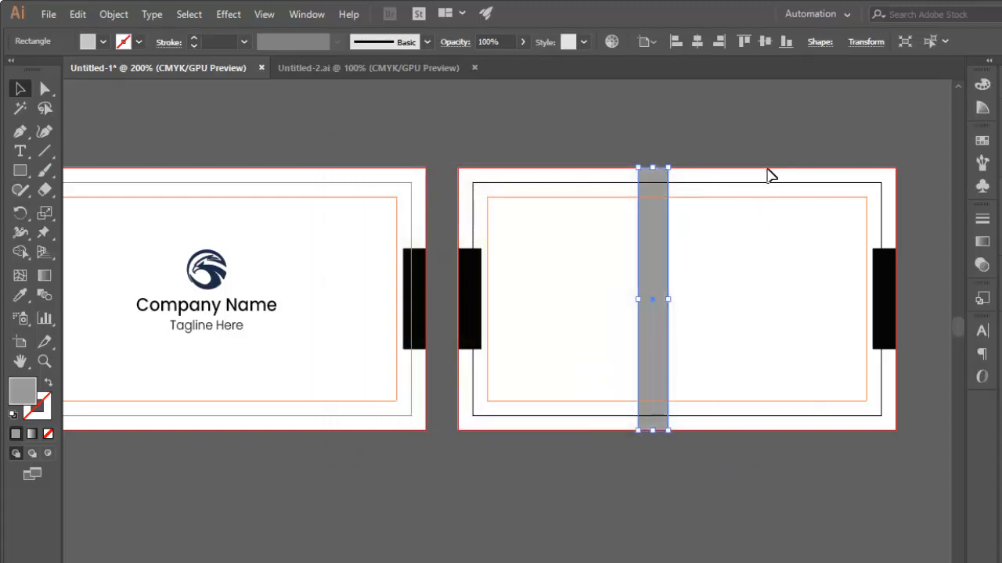
{"action": "left_click", "coordinate": [766, 169]}
Move the QR code onto the second card, in the upper part of the area left of the gray strip.
{"action": "left_click_drag", "start_coordinate": [548, 292], "coordinate": [615, 281]}
{"action": "key", "text": "ctrl+minus"}
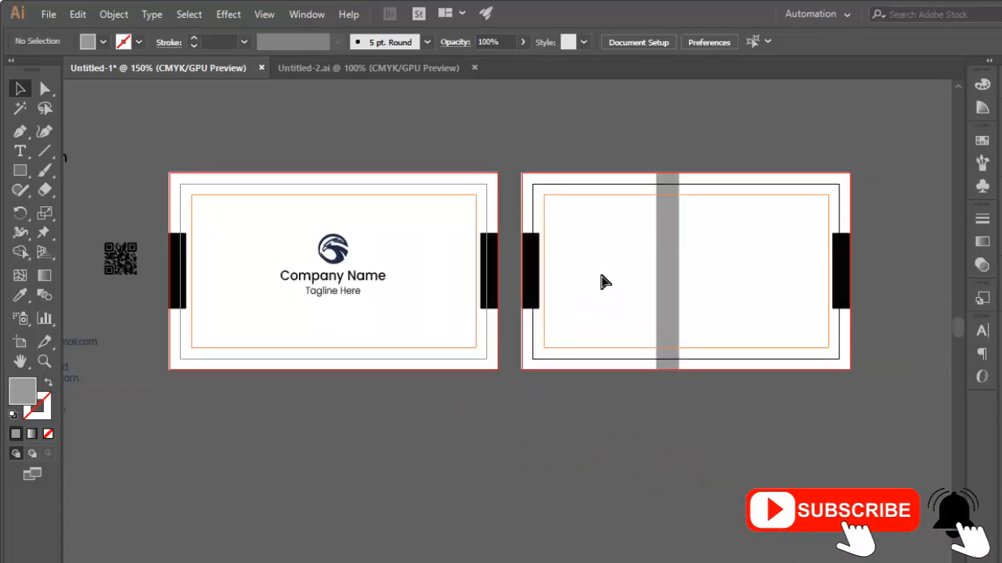
{"action": "left_click_drag", "start_coordinate": [597, 261], "coordinate": [636, 263]}
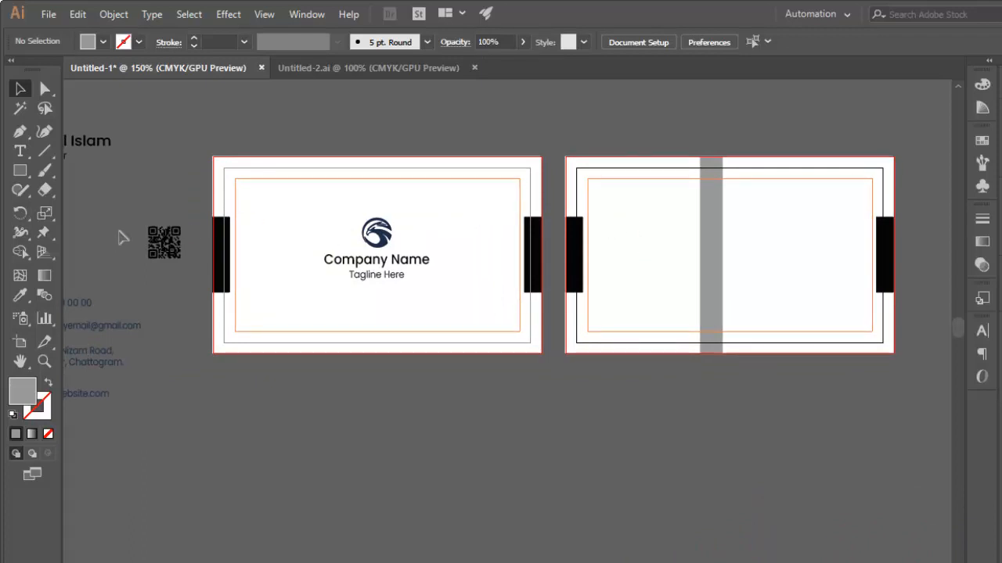
{"action": "left_click_drag", "start_coordinate": [166, 251], "coordinate": [638, 206]}
{"action": "left_click", "coordinate": [632, 270]}
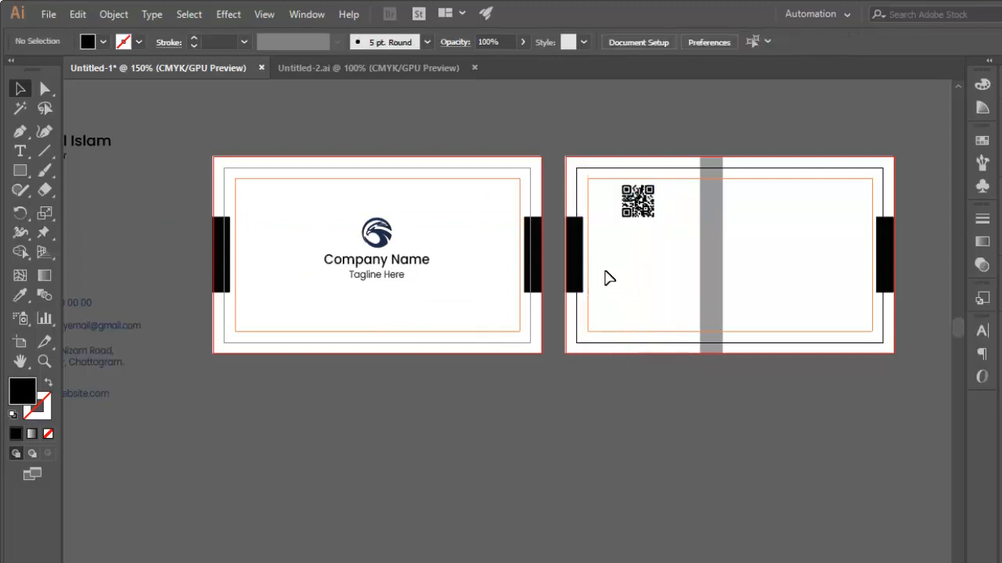
{"action": "scroll", "coordinate": [399, 273], "scroll_direction": "left", "scroll_amount": 5}
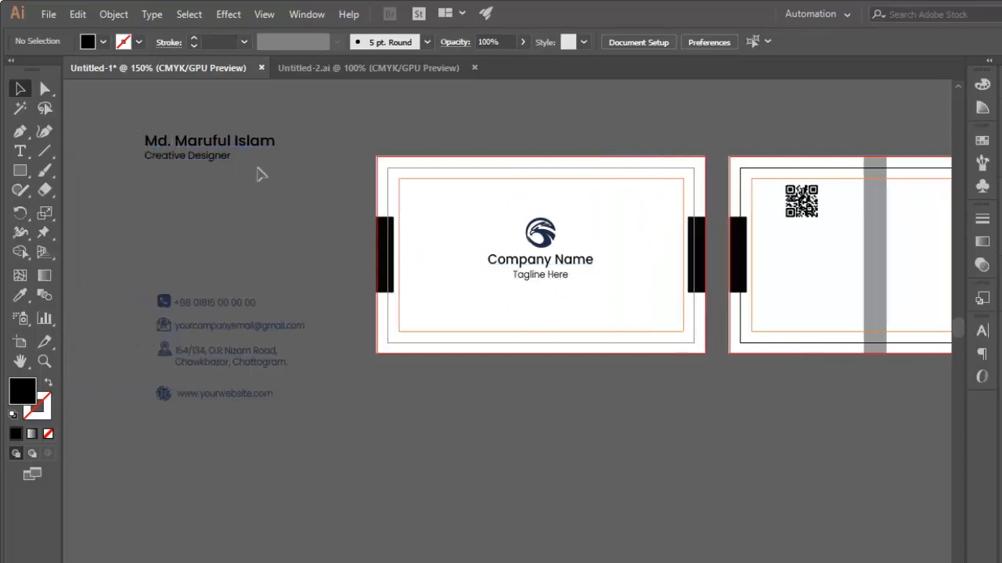
Move the full name and job title text onto the second card, below the QR code and left of the gray strip.
{"action": "left_click", "coordinate": [179, 161]}
{"action": "left_click_drag", "start_coordinate": [209, 163], "coordinate": [781, 245]}
{"action": "left_click_drag", "start_coordinate": [812, 282], "coordinate": [629, 312]}
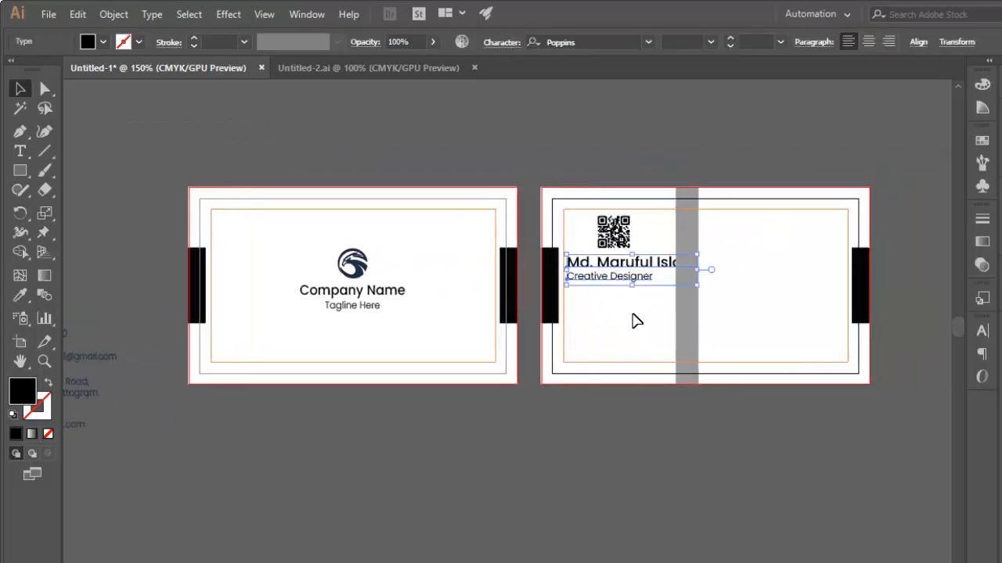
{"action": "key", "text": "ctrl+equal"}
{"action": "key", "text": "ctrl+equal"}
{"action": "key", "text": "ctrl+minus"}
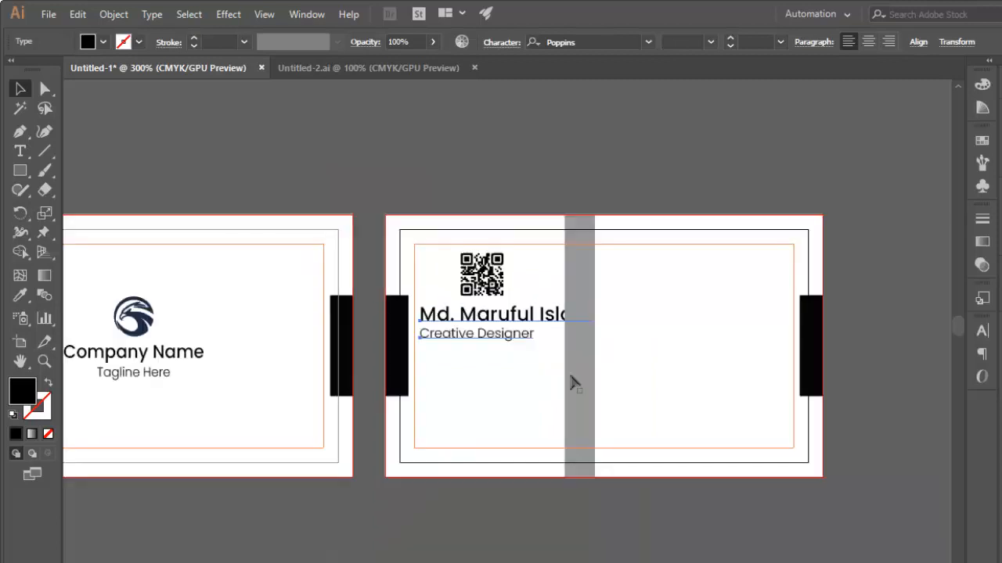
Nudge the second card's gray vertical strip slightly to the right to widen the area holding the name.
{"action": "left_click_drag", "start_coordinate": [530, 398], "coordinate": [542, 338]}
{"action": "left_click", "coordinate": [587, 338]}
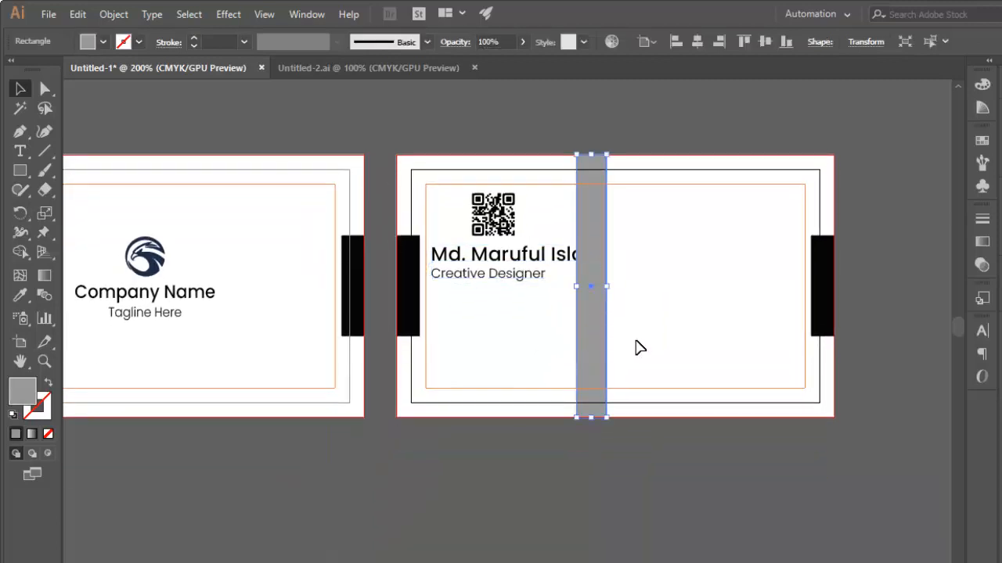
{"action": "key", "text": "Right"}
{"action": "key", "text": "Right"}
{"action": "key", "text": "Right"}
{"action": "key", "text": "Right"}
{"action": "key", "text": "Left"}
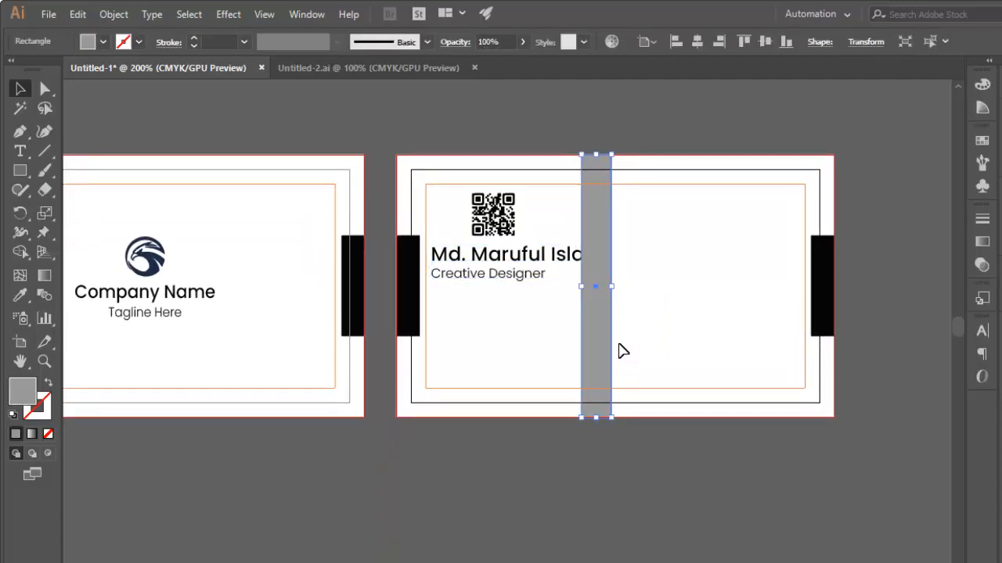
Set the full name text's horizontal scale to 82% so it fits left of the gray strip.
{"action": "left_click", "coordinate": [658, 344]}
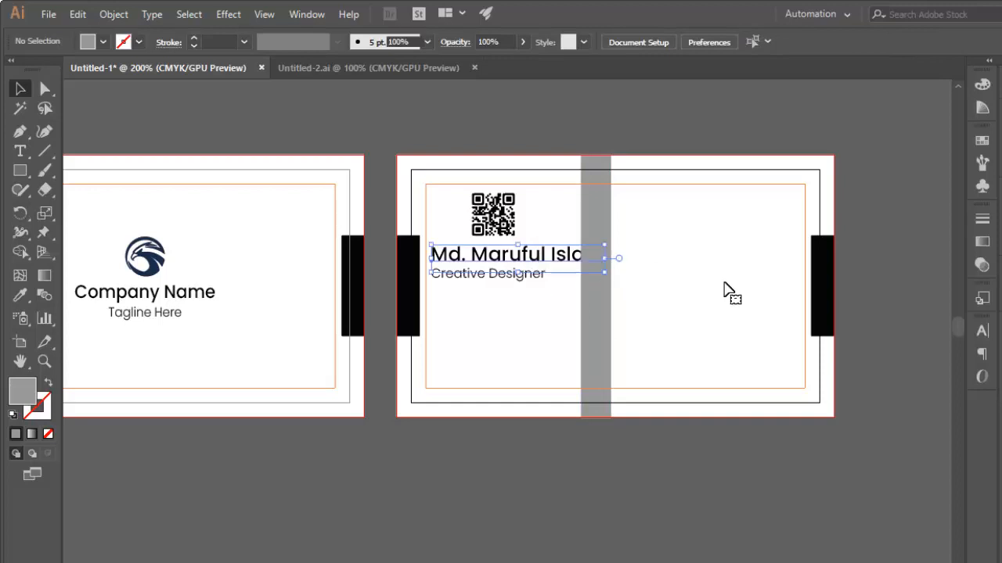
{"action": "left_click", "coordinate": [984, 333]}
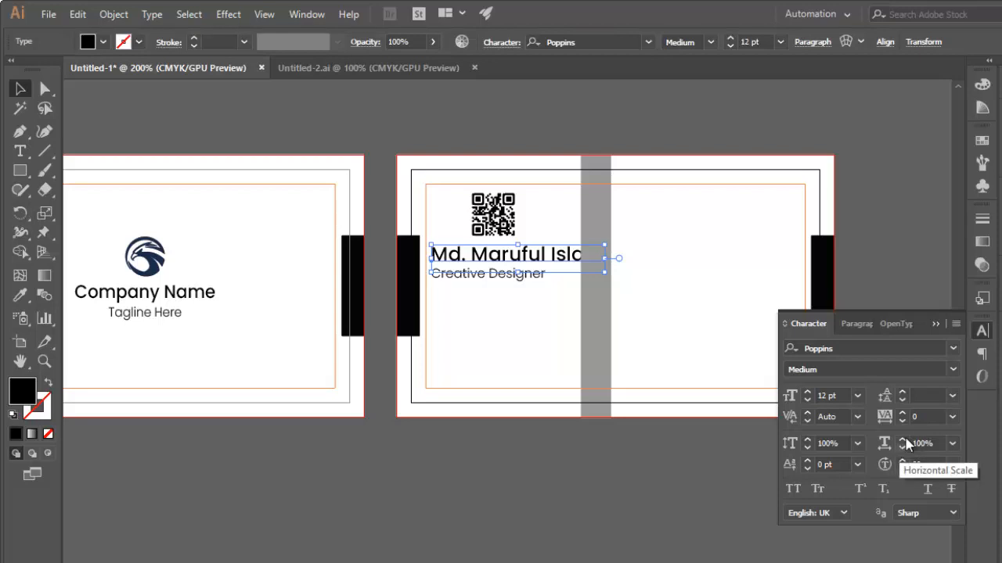
{"action": "left_click", "coordinate": [982, 338]}
{"action": "left_click", "coordinate": [982, 332]}
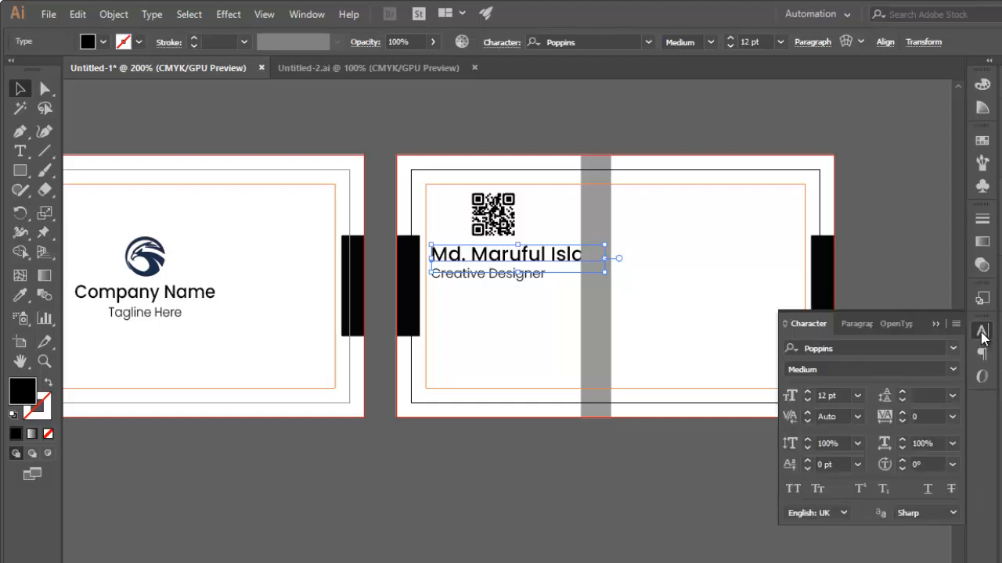
{"action": "left_click", "coordinate": [902, 448]}
{"action": "left_click", "coordinate": [902, 448]}
{"action": "left_click", "coordinate": [902, 448]}
{"action": "left_click", "coordinate": [902, 449]}
{"action": "left_click", "coordinate": [903, 448]}
{"action": "left_click", "coordinate": [903, 449]}
{"action": "left_click", "coordinate": [903, 448]}
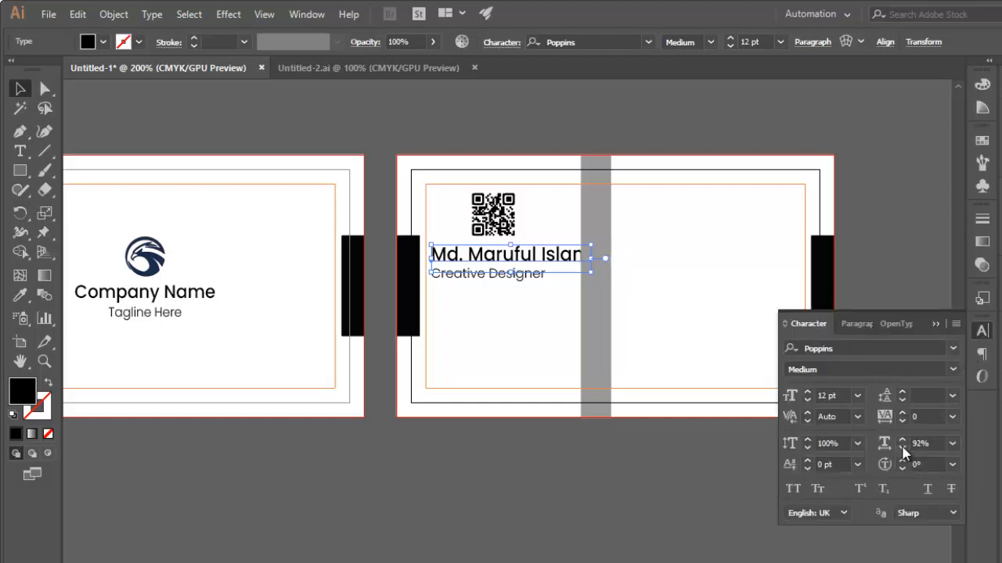
{"action": "left_click", "coordinate": [902, 448]}
{"action": "left_click", "coordinate": [903, 448]}
{"action": "left_click", "coordinate": [902, 449]}
{"action": "left_click", "coordinate": [903, 449]}
{"action": "left_click", "coordinate": [902, 449]}
{"action": "left_click", "coordinate": [903, 449]}
{"action": "left_click", "coordinate": [902, 449]}
{"action": "left_click", "coordinate": [903, 449]}
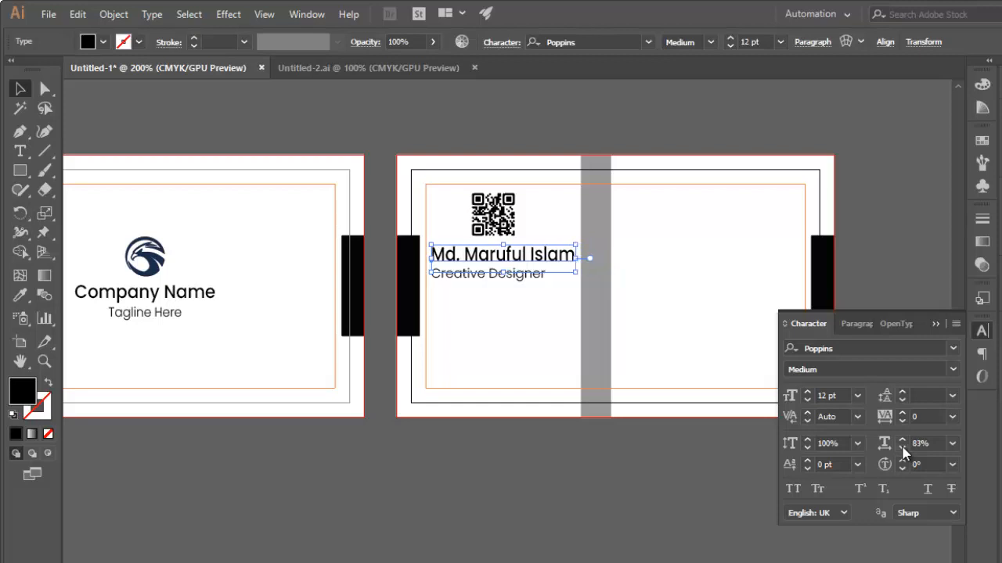
{"action": "left_click", "coordinate": [902, 448]}
Shift the "Creative Designer" line to the right so it is centered under the name.
{"action": "left_click", "coordinate": [496, 286]}
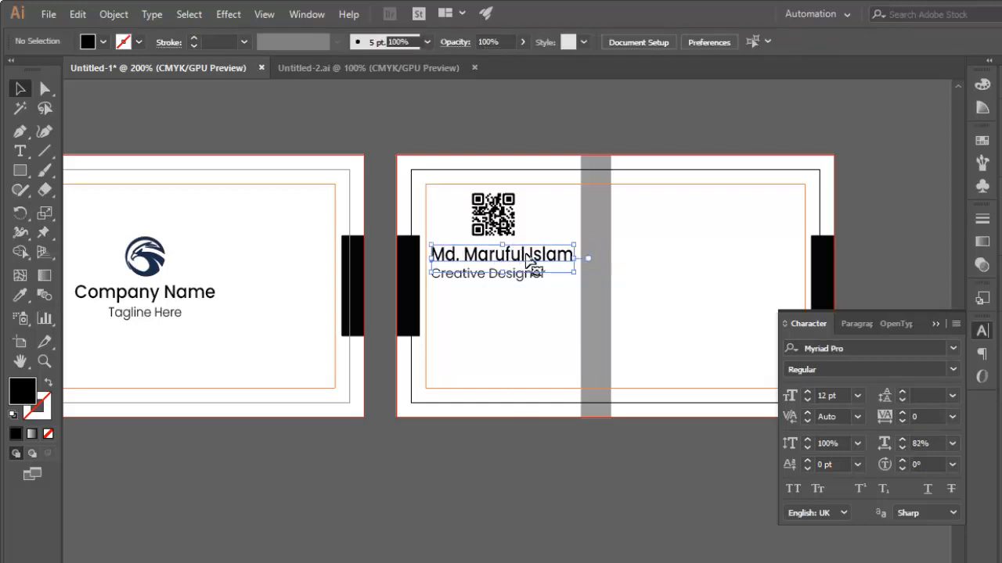
{"action": "left_click", "coordinate": [514, 278]}
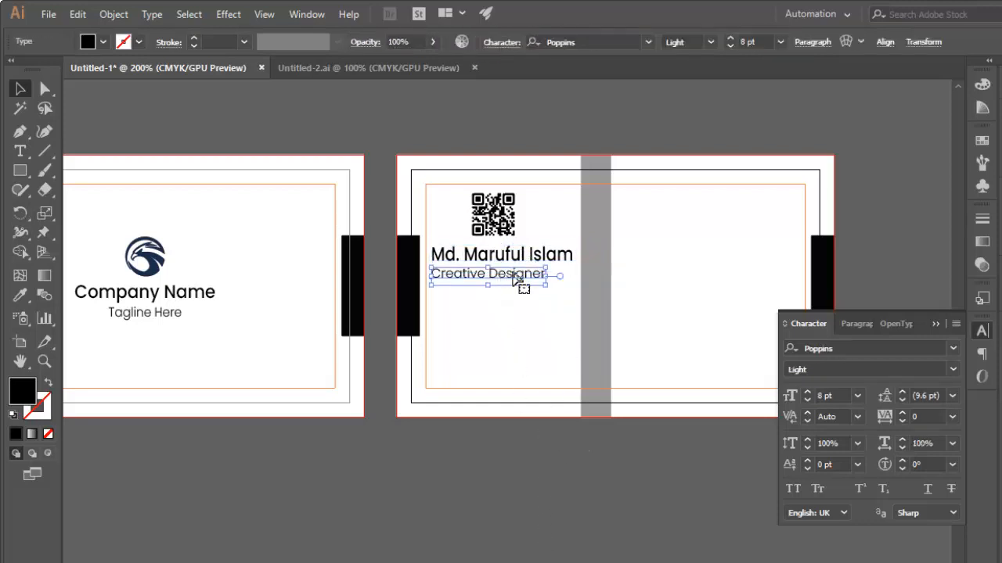
{"action": "left_click_drag", "start_coordinate": [542, 287], "coordinate": [554, 297]}
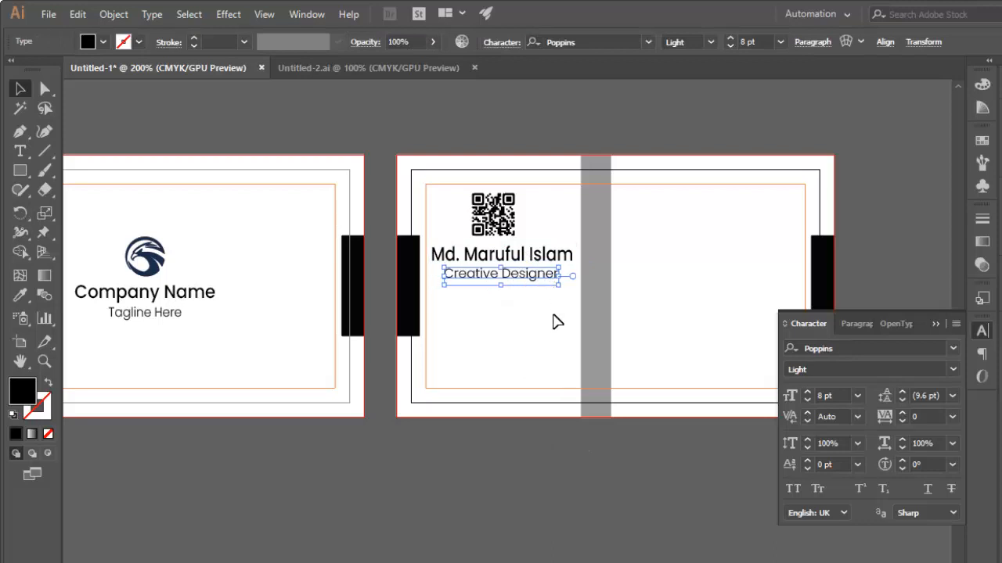
{"action": "key", "text": "Left"}
{"action": "key", "text": "Right"}
{"action": "key", "text": "Left"}
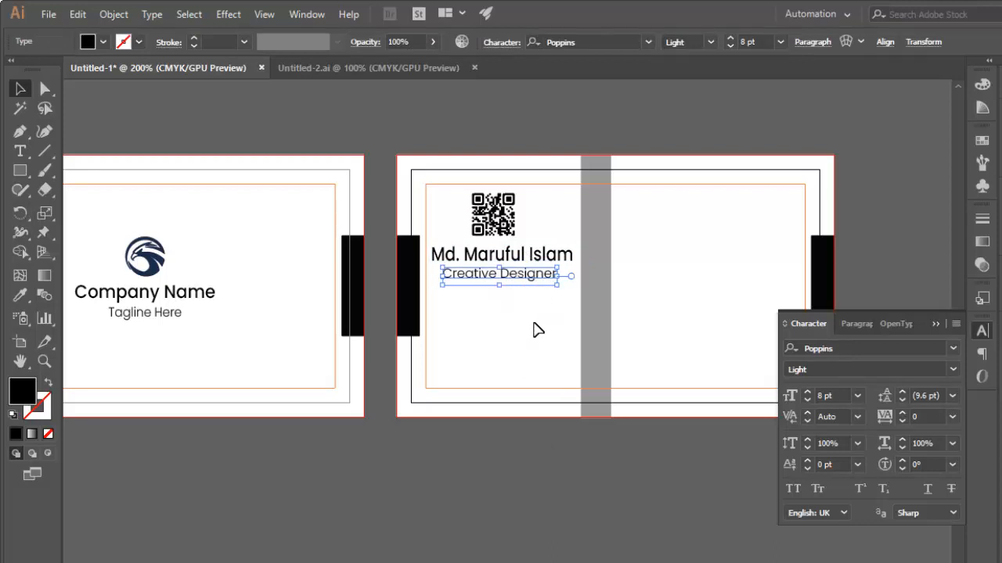
Nudge the QR code to the right so it is centered above the name.
{"action": "left_click", "coordinate": [536, 323]}
{"action": "left_click", "coordinate": [483, 203]}
{"action": "key", "text": "Right"}
{"action": "key", "text": "Right"}
{"action": "key", "text": "Right"}
{"action": "key", "text": "Right"}
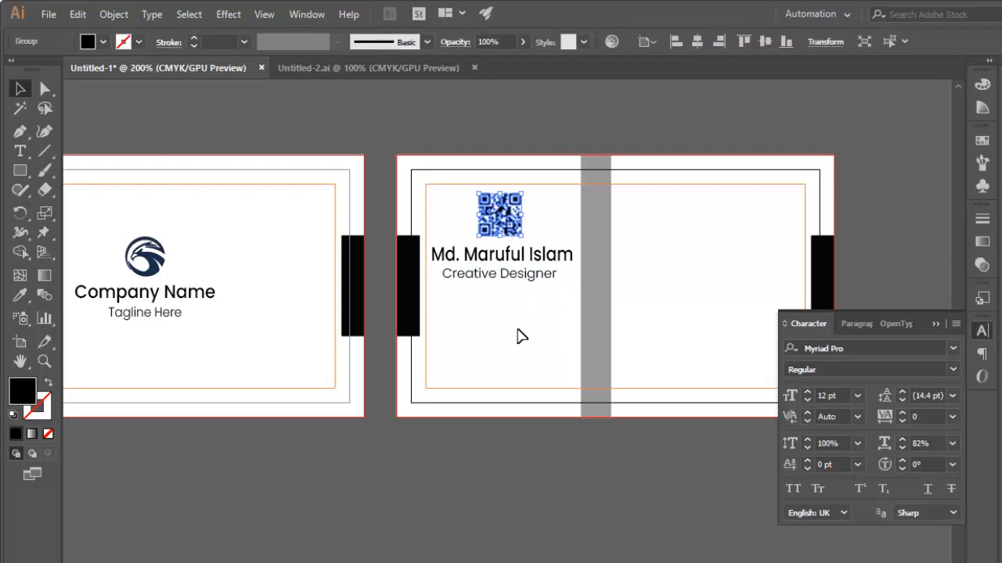
{"action": "key", "text": "Right"}
{"action": "key", "text": "Left"}
Nudge the name and job title down slightly, and lower the QR code above them as well.
{"action": "left_click_drag", "start_coordinate": [540, 306], "coordinate": [455, 252]}
{"action": "key", "text": "Down"}
{"action": "key", "text": "Down"}
{"action": "key", "text": "Down"}
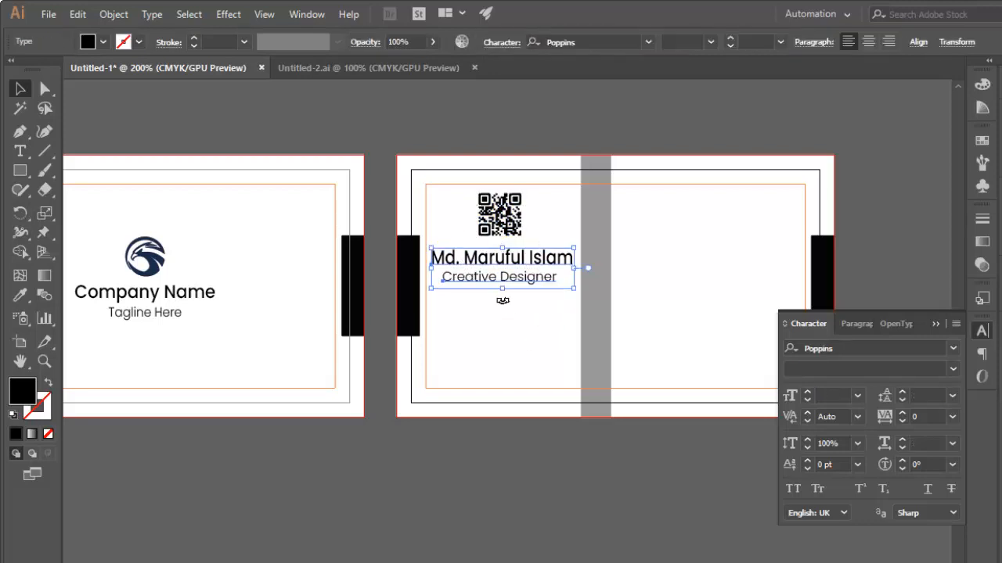
{"action": "left_click", "coordinate": [503, 212]}
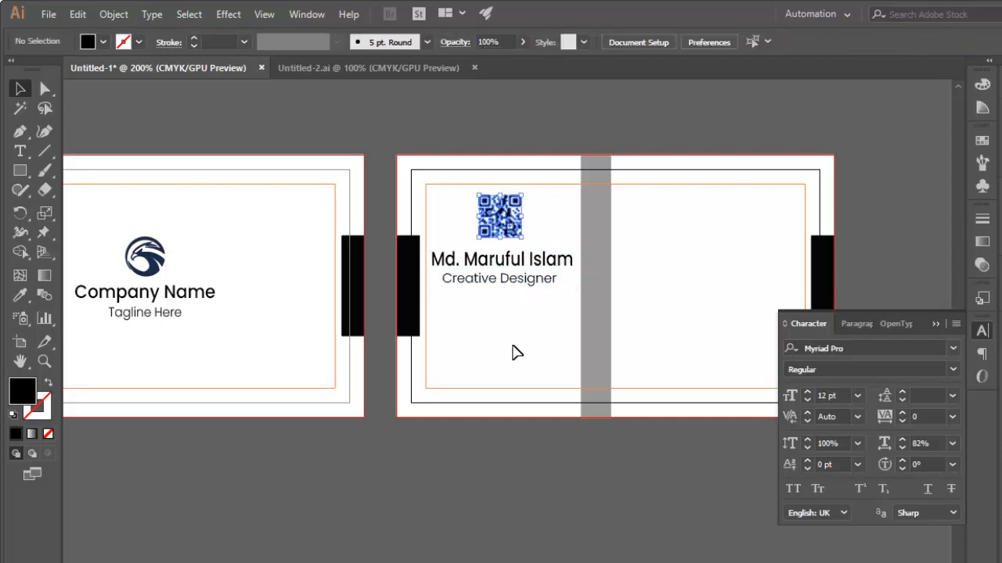
{"action": "key", "text": "Down"}
{"action": "key", "text": "Down"}
{"action": "key", "text": "Down"}
{"action": "left_click", "coordinate": [506, 321]}
Draw a black circle with the Ellipse tool below the job title and center it under the text.
{"action": "left_click_drag", "start_coordinate": [514, 314], "coordinate": [593, 284]}
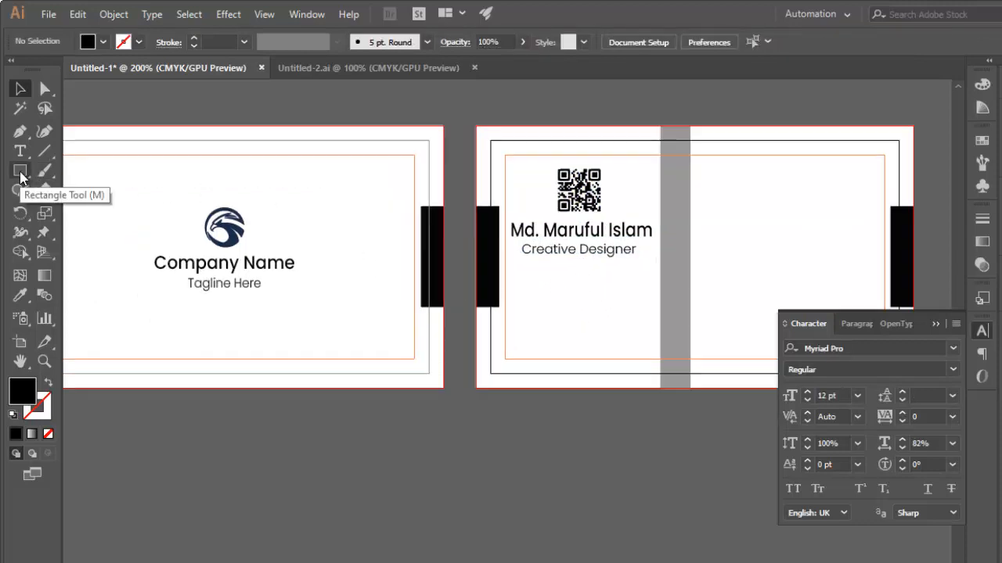
{"action": "left_click_drag", "start_coordinate": [20, 178], "coordinate": [97, 209]}
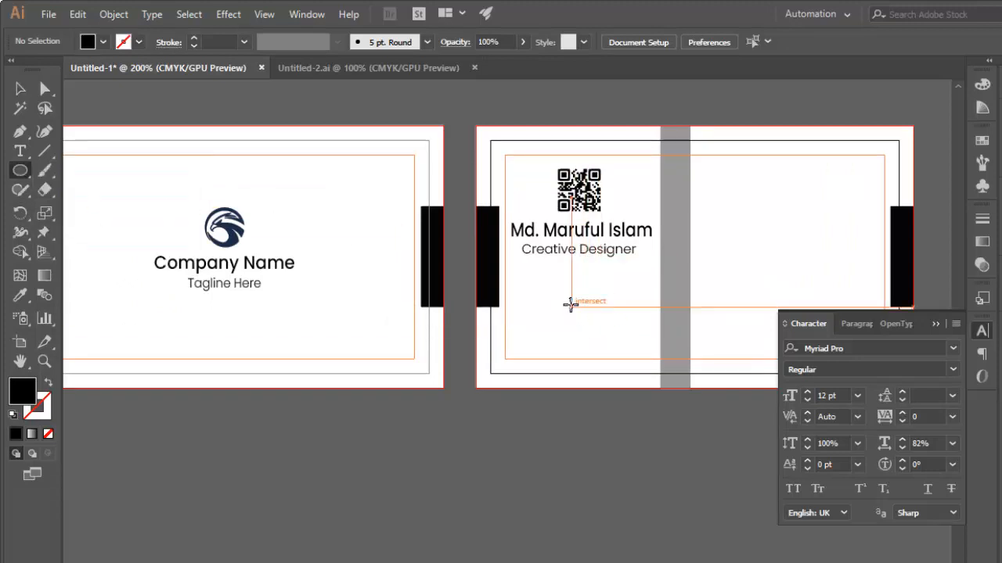
{"action": "left_click_drag", "start_coordinate": [571, 307], "coordinate": [608, 326]}
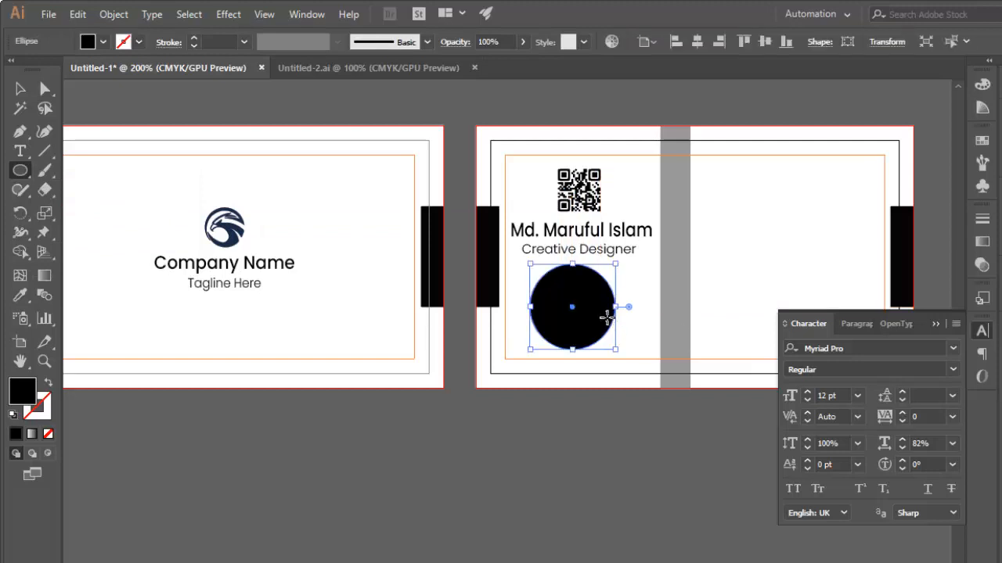
{"action": "key", "text": "Right"}
{"action": "key", "text": "Right"}
{"action": "key", "text": "Right"}
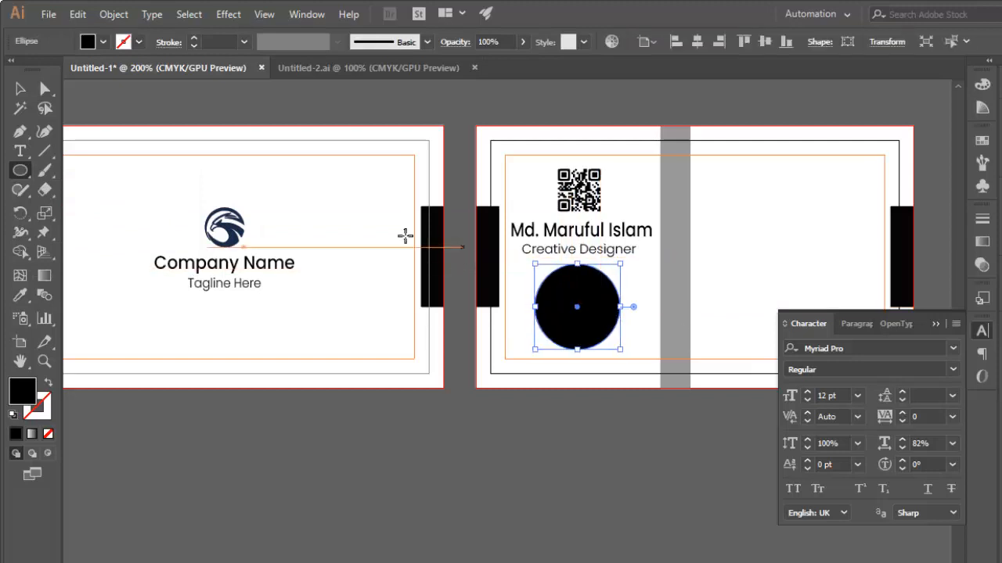
{"action": "key", "text": "v"}
{"action": "key", "text": "Left"}
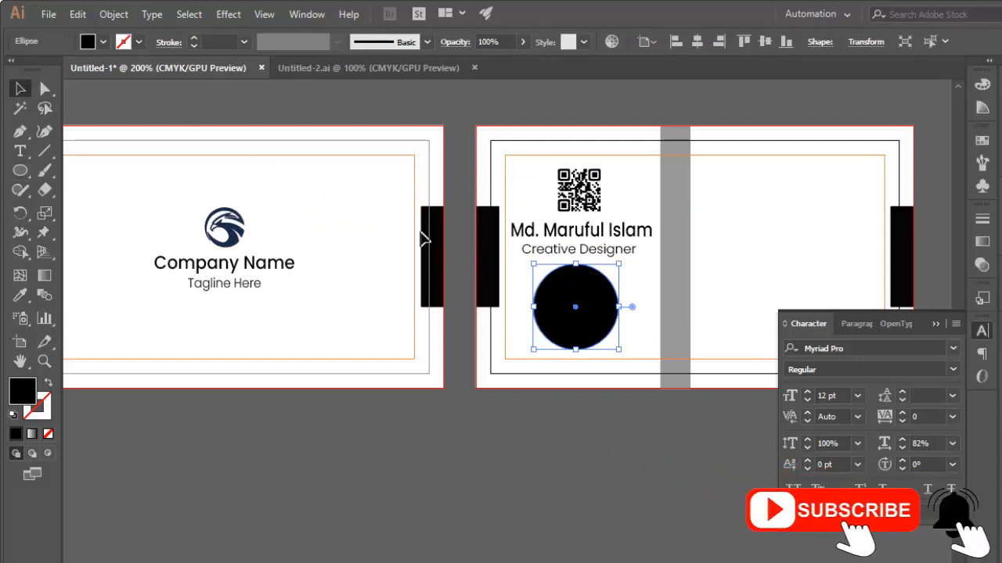
{"action": "left_click", "coordinate": [693, 299]}
Move the contact details with their icons onto the second card, into the area right of the gray strip.
{"action": "left_click_drag", "start_coordinate": [680, 271], "coordinate": [718, 273]}
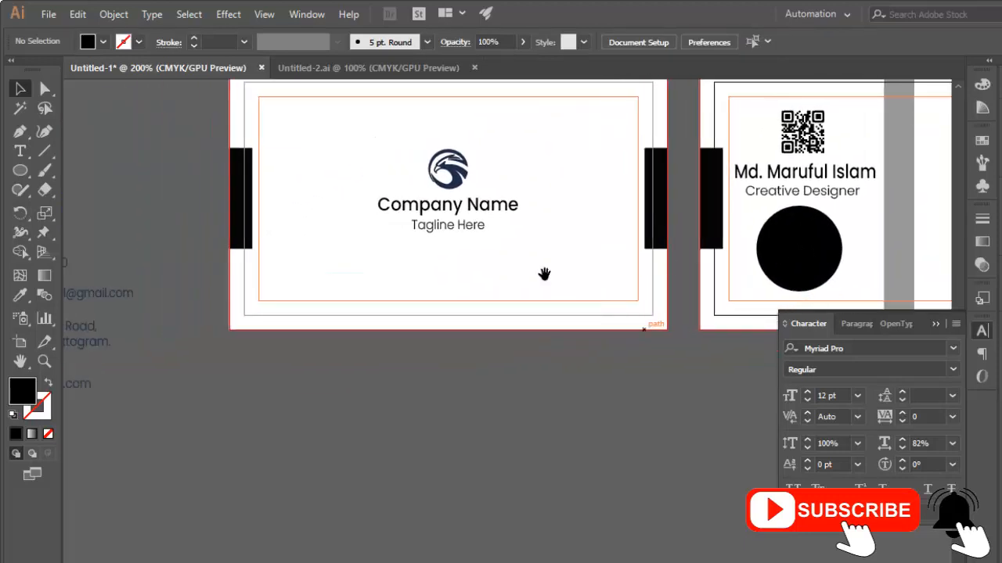
{"action": "key", "text": "ctrl+minus"}
{"action": "left_click_drag", "start_coordinate": [312, 285], "coordinate": [324, 249]}
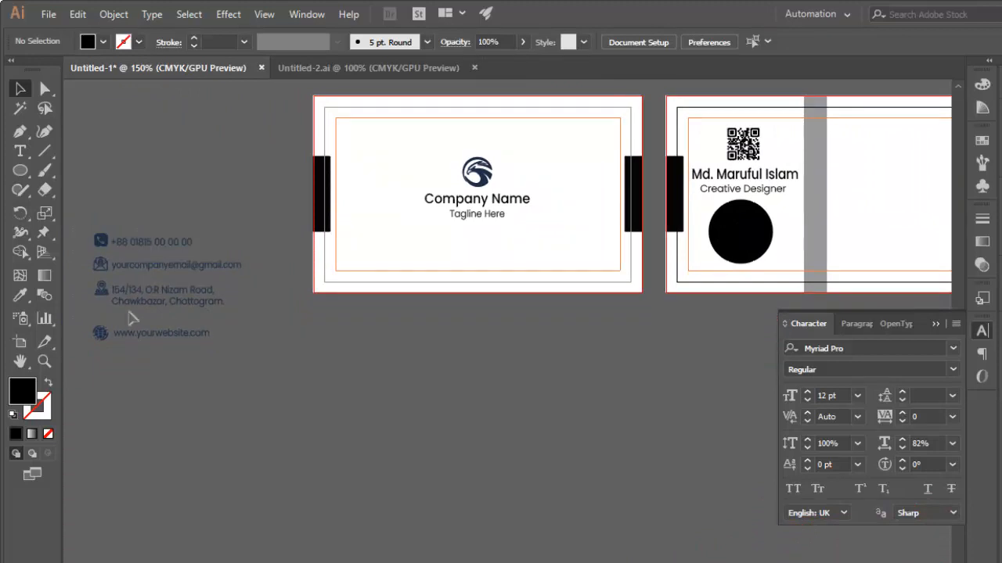
{"action": "left_click_drag", "start_coordinate": [137, 295], "coordinate": [750, 387]}
{"action": "left_click_drag", "start_coordinate": [615, 371], "coordinate": [302, 375]}
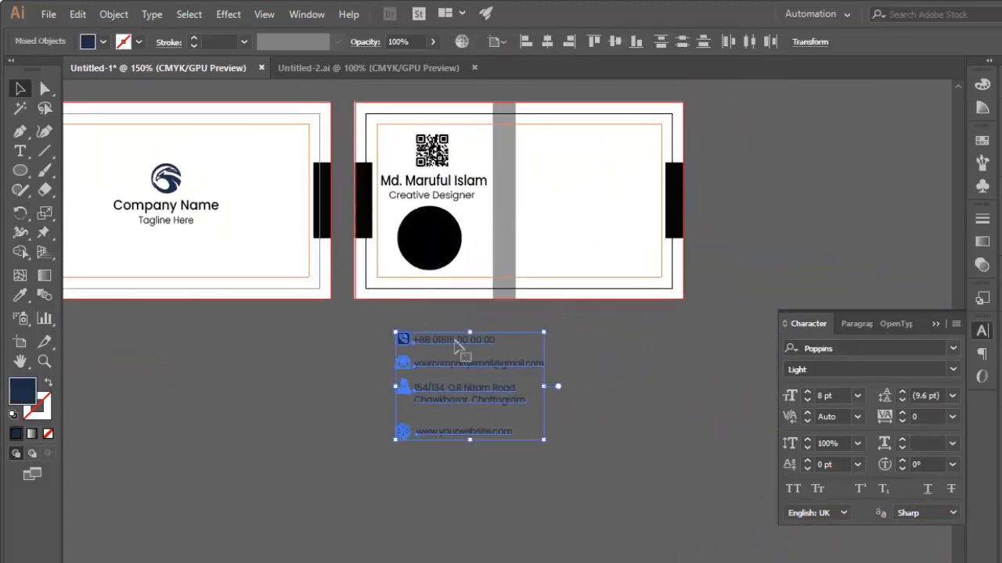
{"action": "left_click_drag", "start_coordinate": [458, 342], "coordinate": [558, 156]}
{"action": "key", "text": "ctrl+plus"}
{"action": "key", "text": "ctrl+plus"}
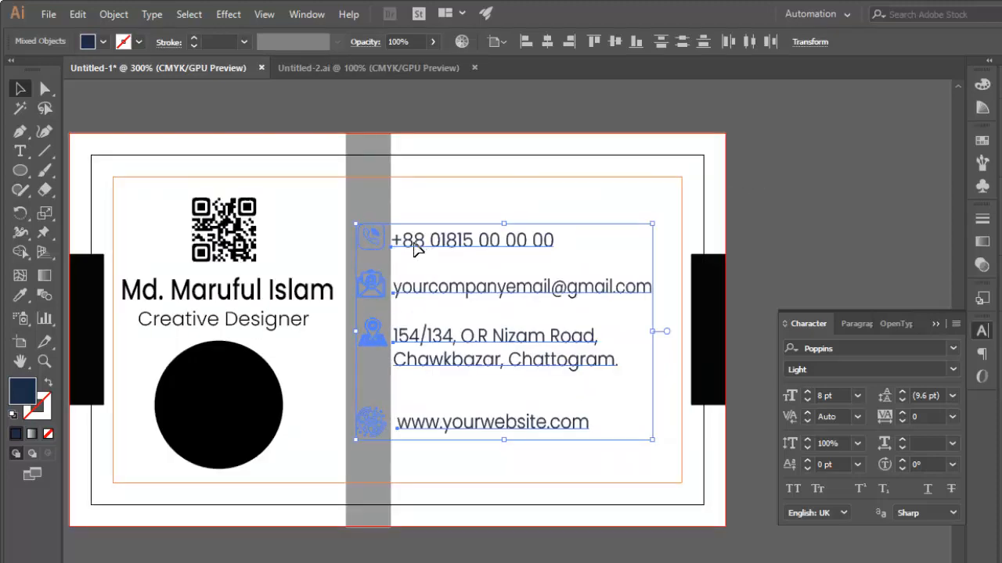
{"action": "left_click_drag", "start_coordinate": [415, 248], "coordinate": [462, 247]}
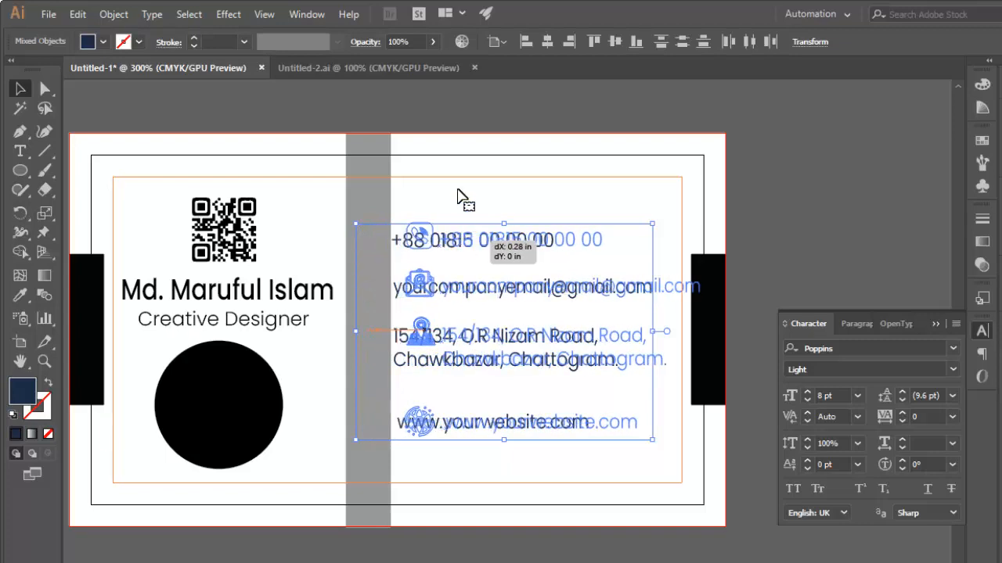
Move the phone icon onto the gray strip beside the phone number and bring it to the front.
{"action": "left_click_drag", "start_coordinate": [426, 214], "coordinate": [368, 248]}
{"action": "left_click", "coordinate": [403, 216]}
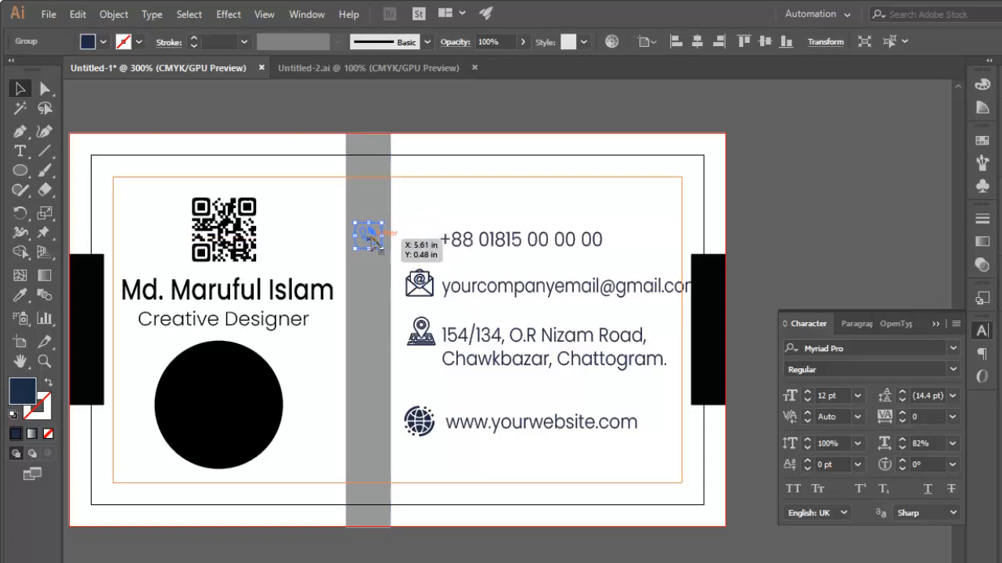
{"action": "right_click", "coordinate": [372, 239]}
{"action": "mouse_move", "coordinate": [493, 418]}
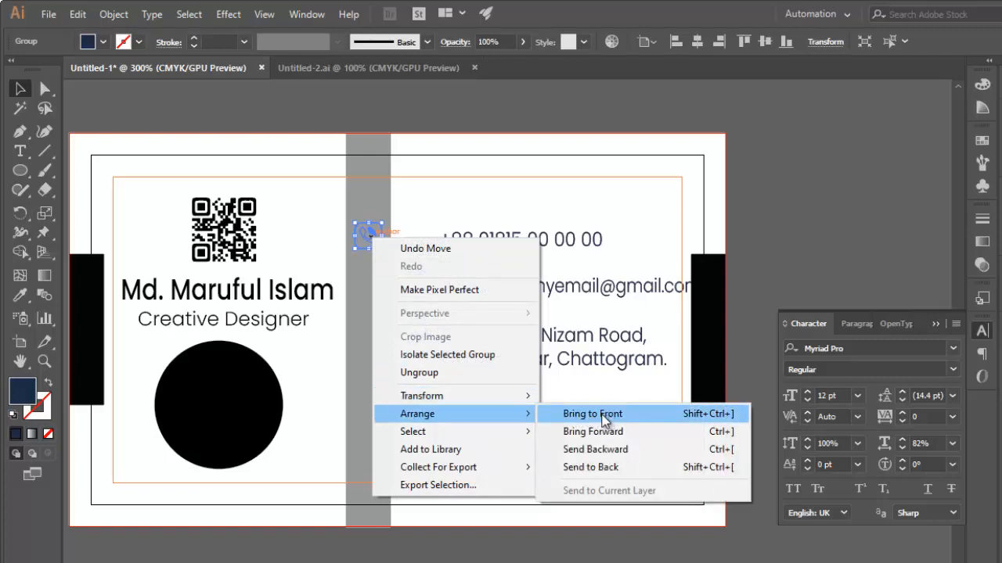
{"action": "left_click", "coordinate": [607, 416]}
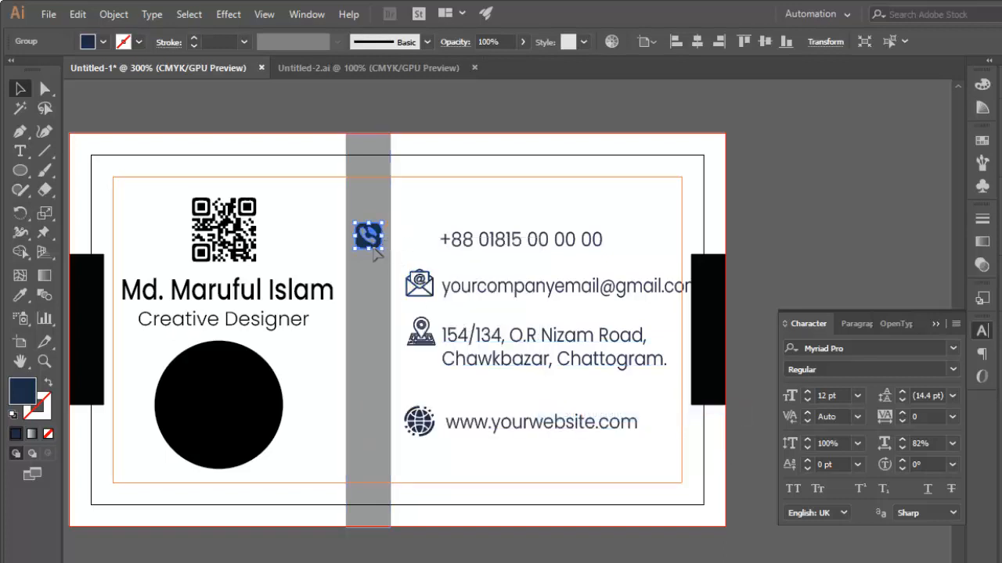
{"action": "left_click", "coordinate": [474, 198]}
Place the email and location icons on the gray strip beside their text lines and bring them to the front.
{"action": "left_click_drag", "start_coordinate": [427, 289], "coordinate": [367, 288]}
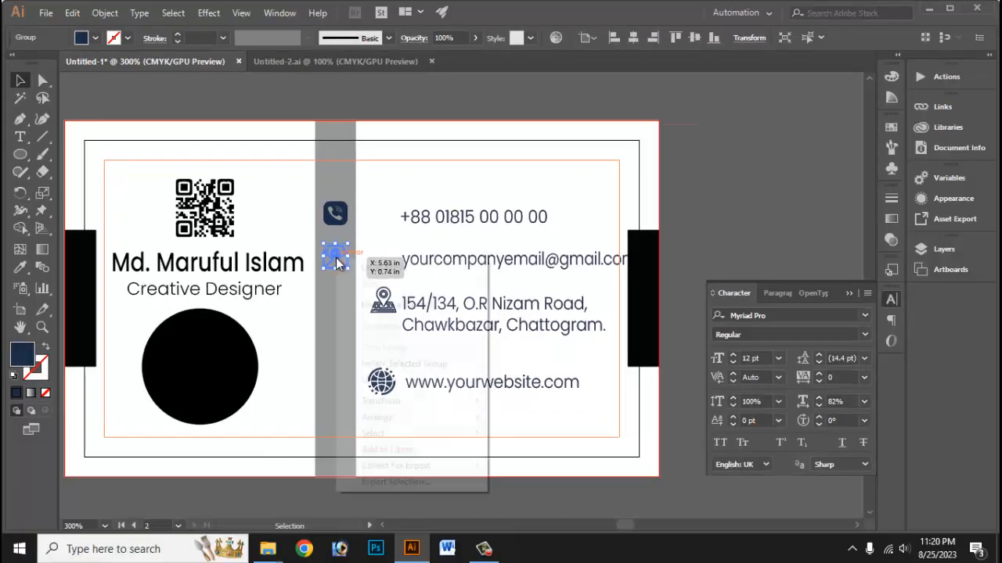
{"action": "left_click", "coordinate": [532, 418]}
{"action": "left_click_drag", "start_coordinate": [383, 301], "coordinate": [333, 301]}
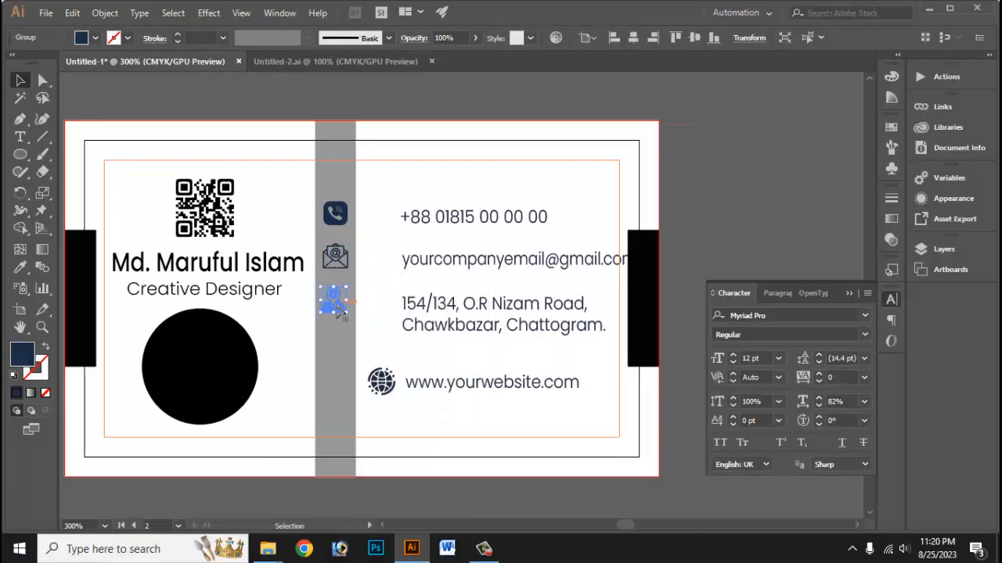
{"action": "right_click", "coordinate": [335, 317]}
{"action": "key", "text": "Escape"}
Move the website globe icon onto the gray strip below the location icon and bring it to the front.
{"action": "left_click_drag", "start_coordinate": [381, 382], "coordinate": [333, 372]}
{"action": "right_click", "coordinate": [336, 372]}
{"action": "mouse_move", "coordinate": [417, 302]}
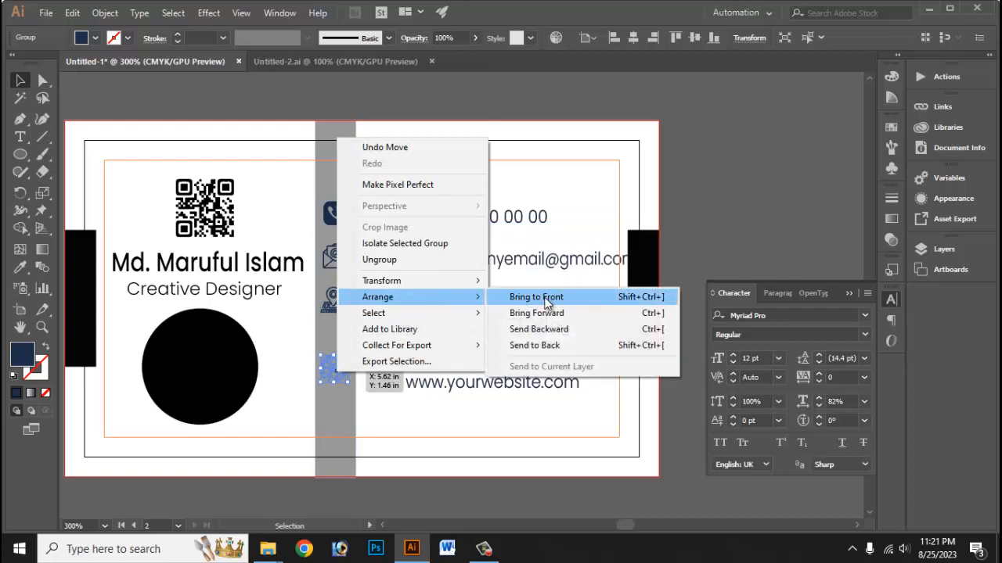
{"action": "left_click", "coordinate": [546, 302]}
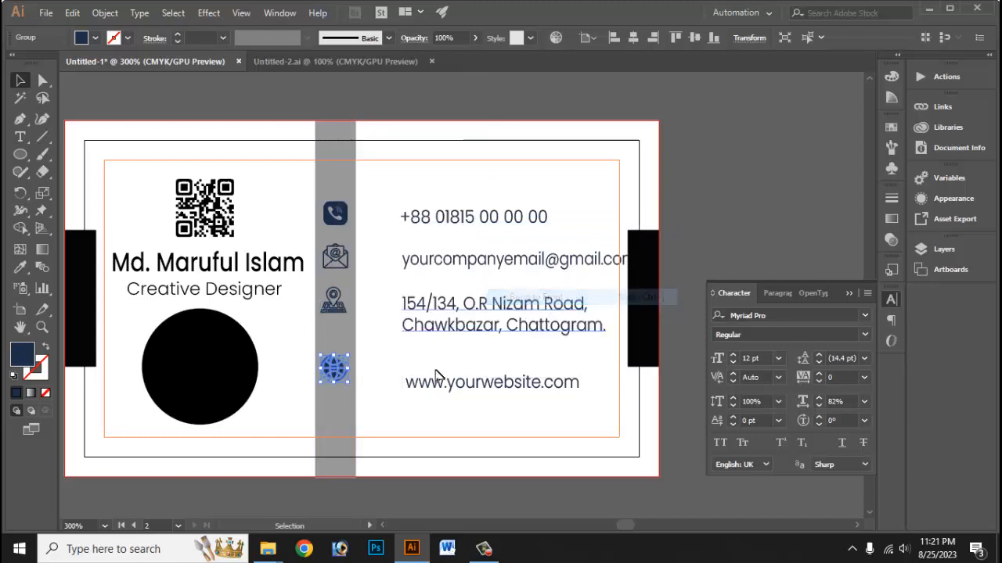
{"action": "left_click", "coordinate": [396, 355]}
Move the phone number and email text left, close to the gray strip and aligned with each other.
{"action": "left_click", "coordinate": [442, 389]}
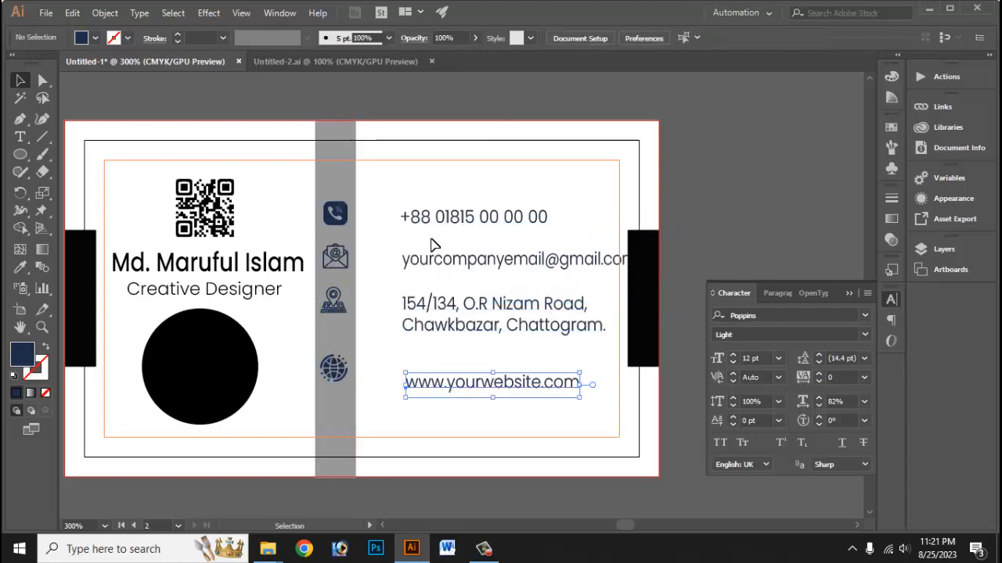
{"action": "left_click", "coordinate": [440, 224]}
{"action": "left_click_drag", "start_coordinate": [451, 223], "coordinate": [411, 224]}
{"action": "left_click", "coordinate": [453, 268]}
{"action": "left_click_drag", "start_coordinate": [454, 268], "coordinate": [414, 269]}
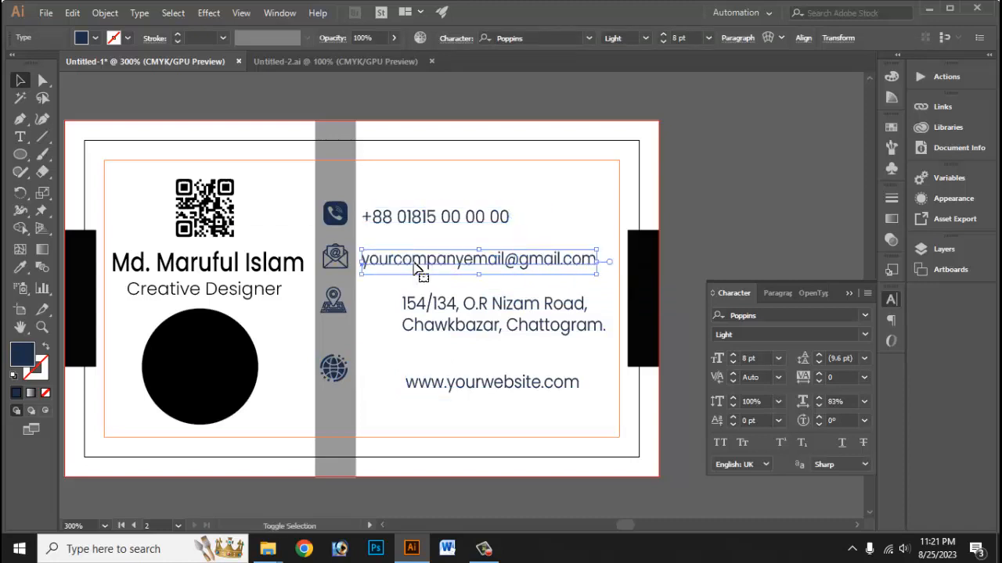
Move the address and website text left beside the gray strip, aligned with the phone and email lines.
{"action": "left_click", "coordinate": [444, 312]}
{"action": "left_click_drag", "start_coordinate": [445, 312], "coordinate": [406, 312]}
{"action": "left_click_drag", "start_coordinate": [427, 389], "coordinate": [384, 372]}
{"action": "left_click", "coordinate": [418, 403]}
{"action": "left_click_drag", "start_coordinate": [412, 407], "coordinate": [554, 343]}
{"action": "key", "text": "ctrl+minus"}
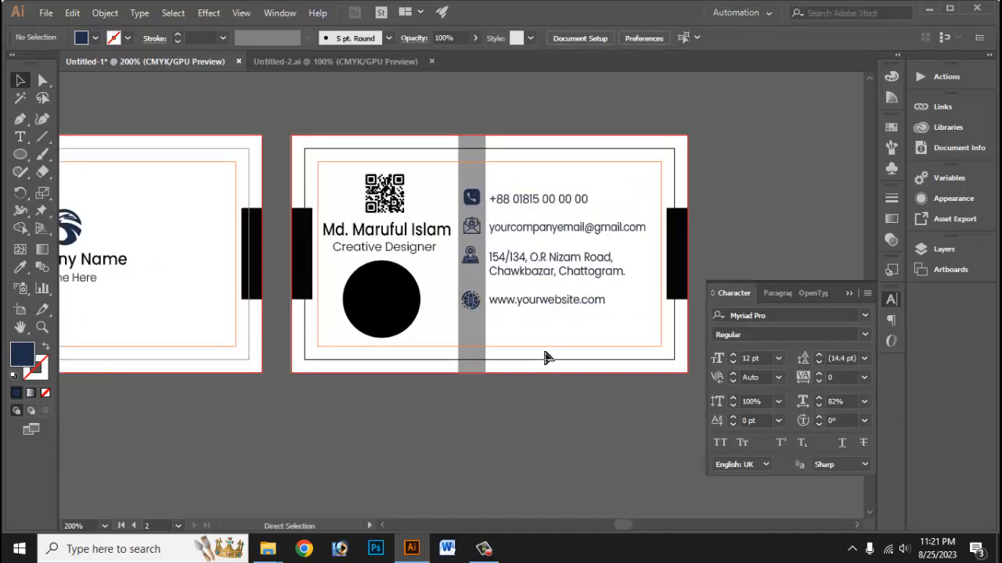
{"action": "key", "text": "ctrl+plus"}
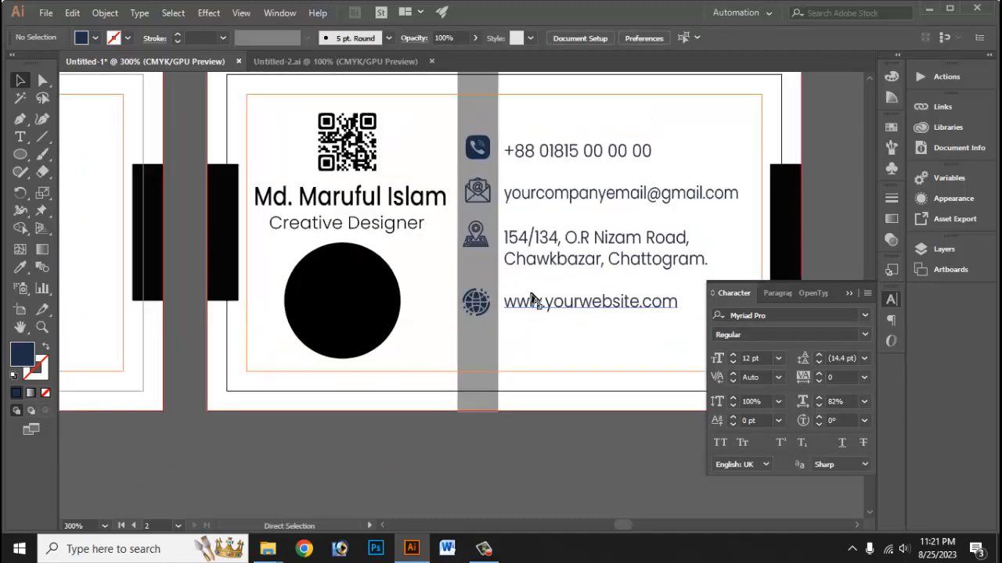
{"action": "key", "text": "ctrl+plus"}
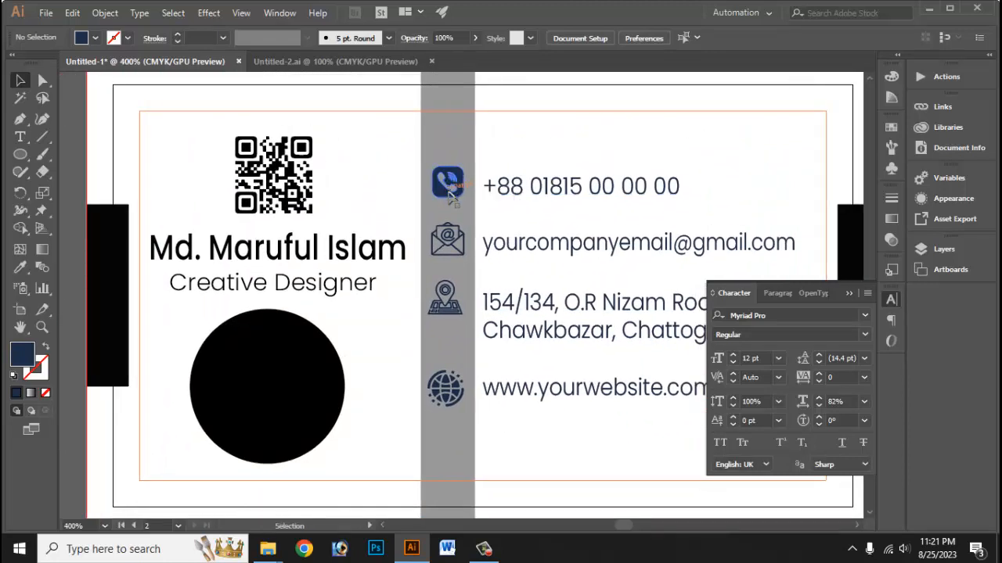
{"action": "left_click", "coordinate": [437, 188]}
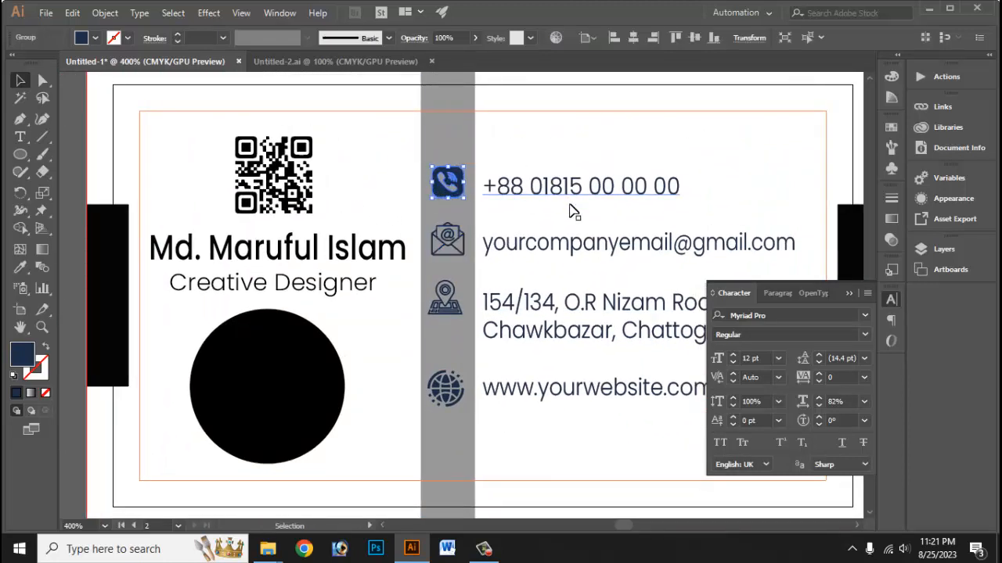
{"action": "left_click", "coordinate": [96, 40]}
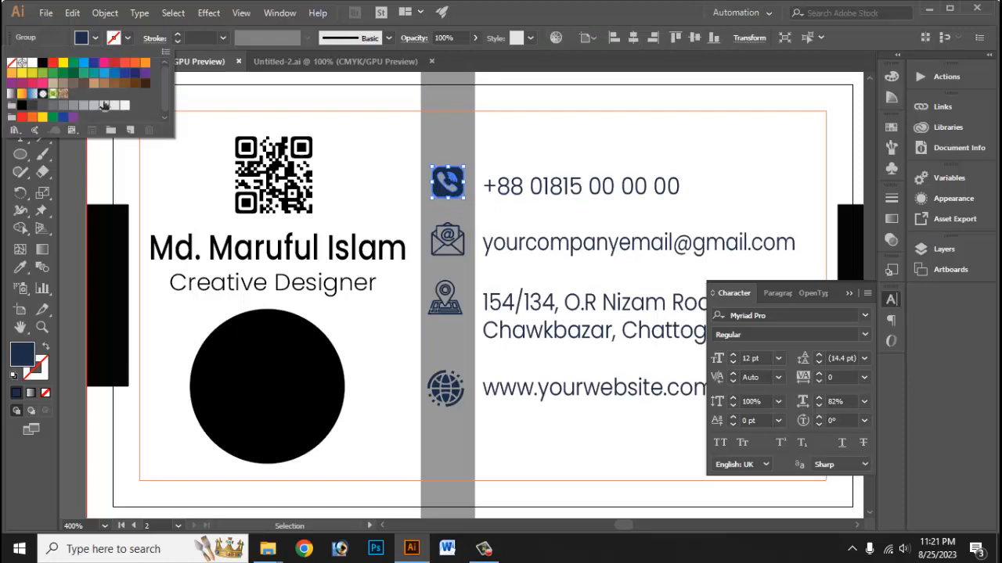
{"action": "left_click", "coordinate": [42, 117]}
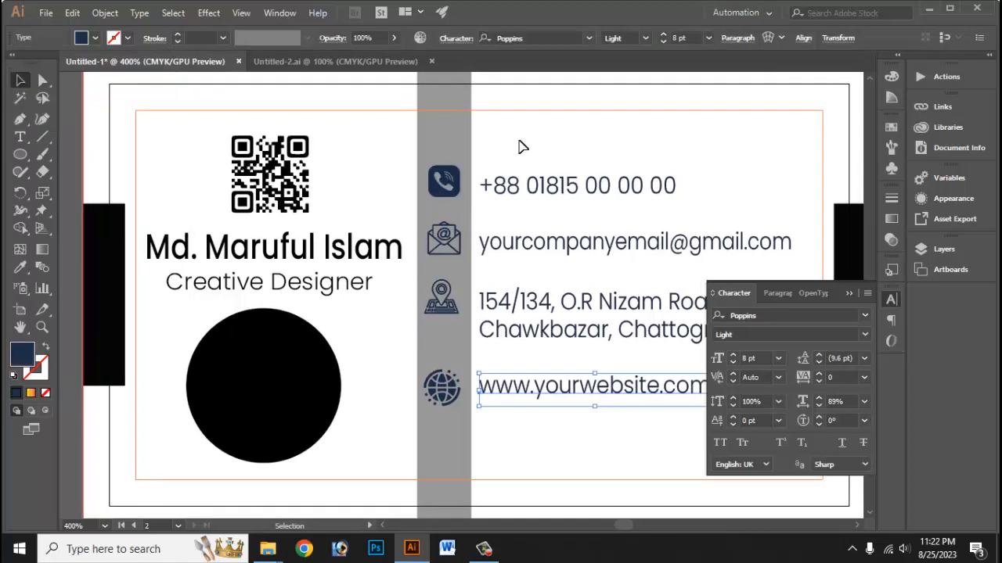
Recolor the phone and email icons black by sampling the black circle's fill with the Eyedropper.
{"action": "left_click", "coordinate": [441, 177]}
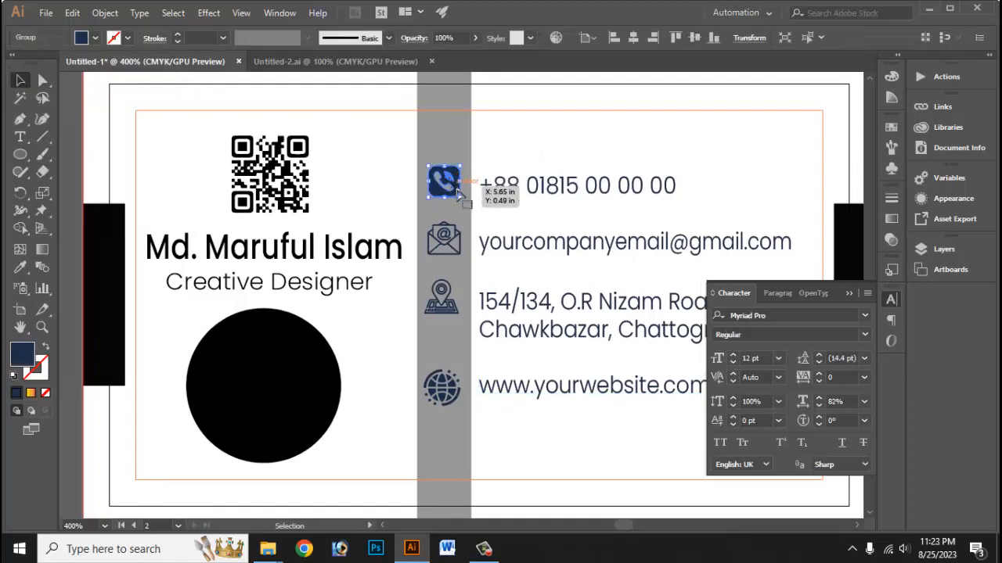
{"action": "key", "text": "i"}
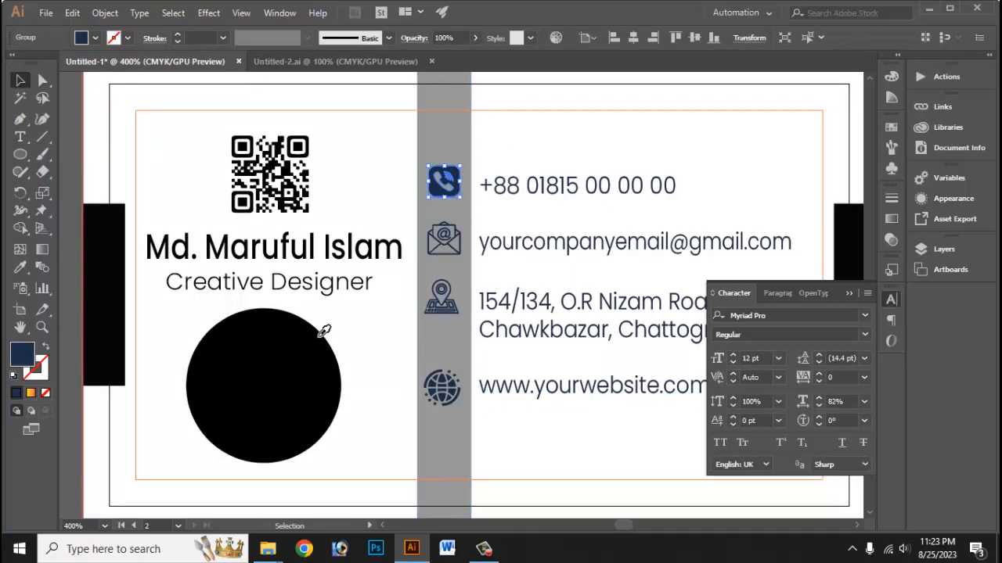
{"action": "left_click", "coordinate": [298, 366]}
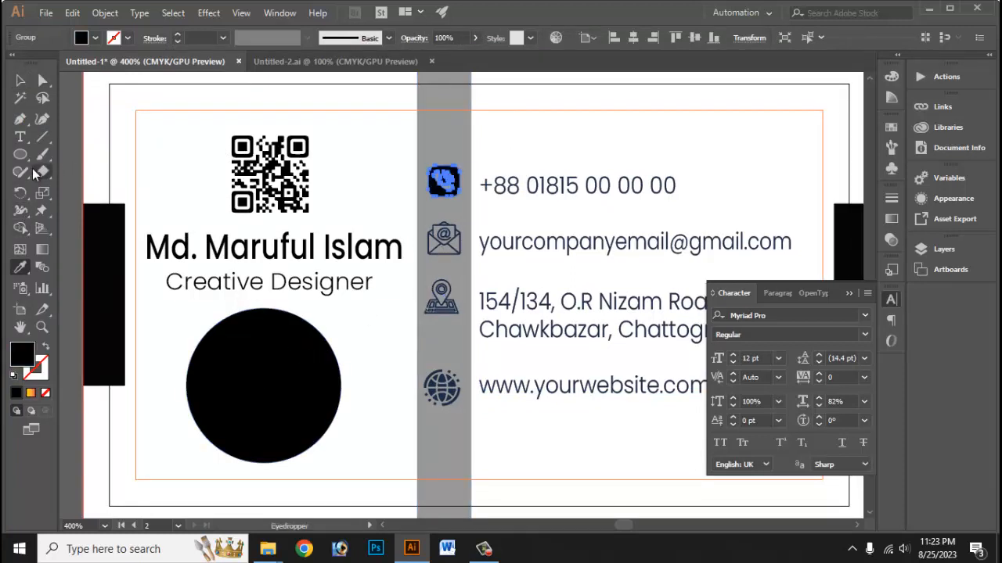
{"action": "left_click", "coordinate": [20, 81]}
{"action": "left_click", "coordinate": [443, 246]}
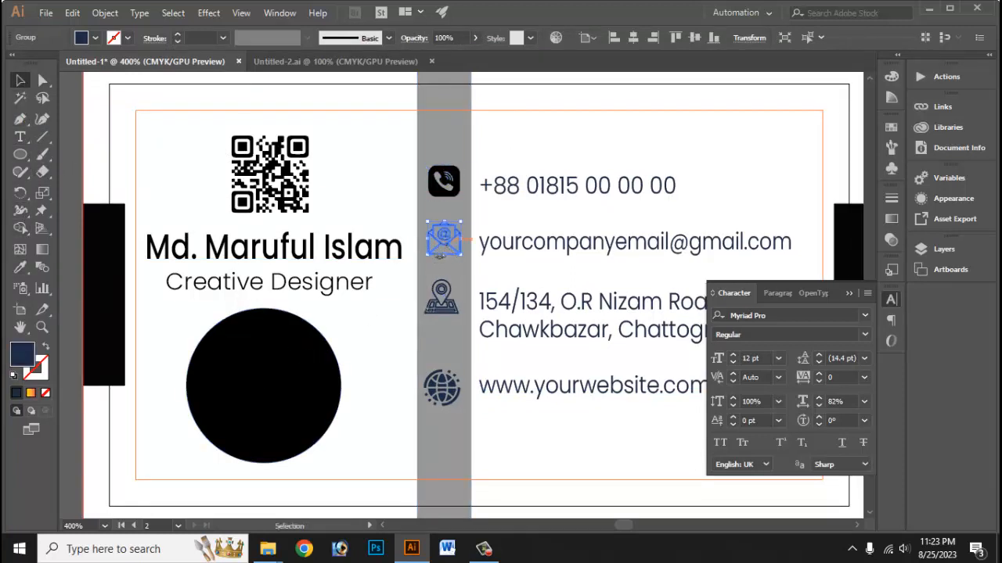
{"action": "key", "text": "i"}
{"action": "left_click", "coordinate": [253, 370]}
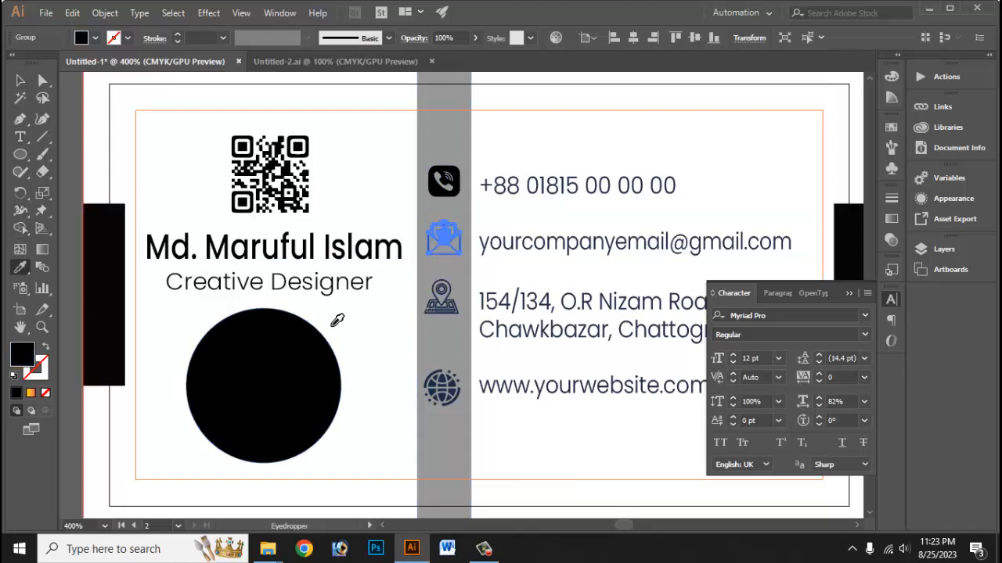
{"action": "key", "text": "v"}
Recolor the location and website globe icons black by sampling the circle's fill with the Eyedropper.
{"action": "left_click", "coordinate": [441, 298]}
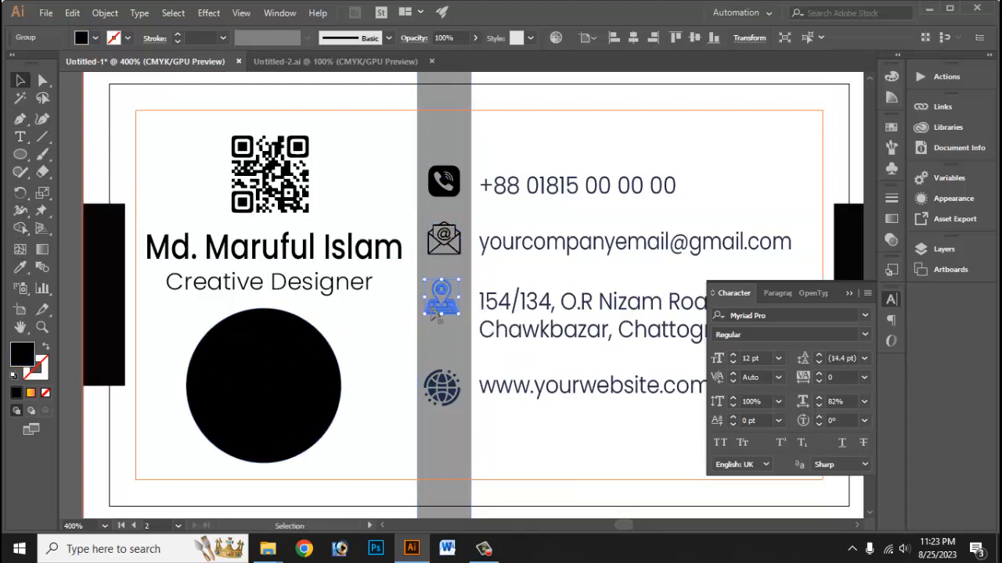
{"action": "left_click", "coordinate": [270, 339]}
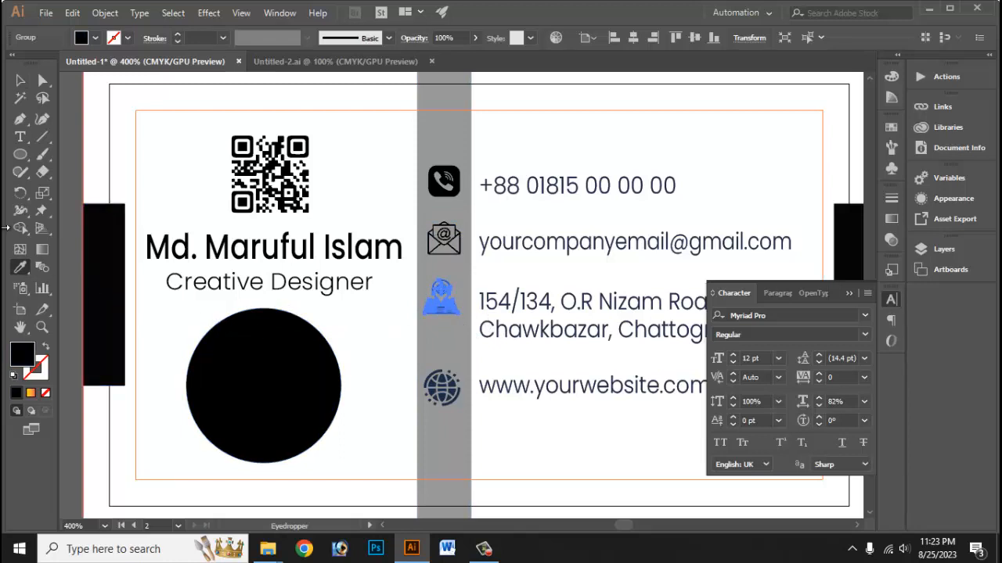
{"action": "left_click", "coordinate": [21, 81]}
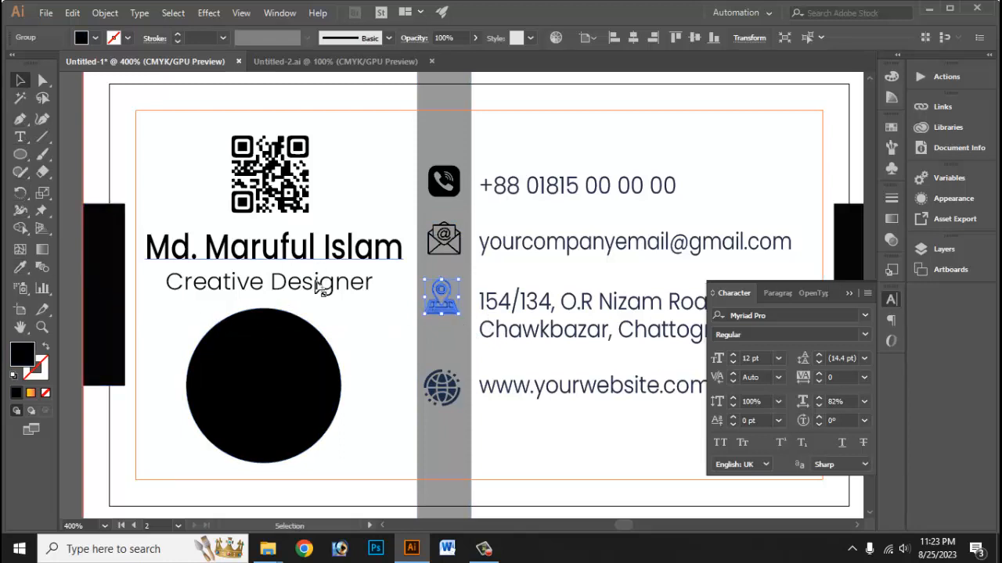
{"action": "left_click", "coordinate": [441, 397]}
{"action": "key", "text": "i"}
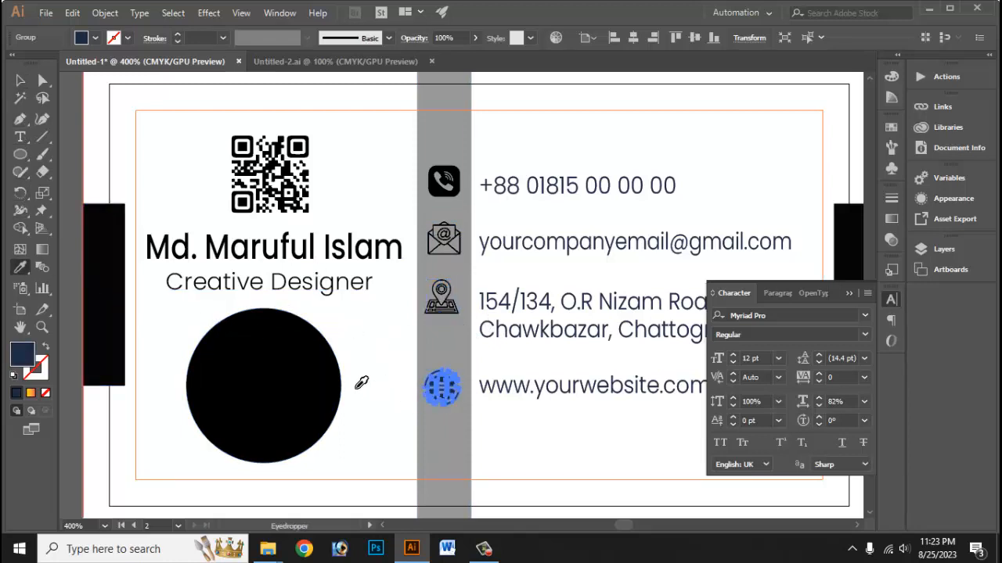
{"action": "left_click", "coordinate": [263, 361]}
{"action": "left_click", "coordinate": [22, 80]}
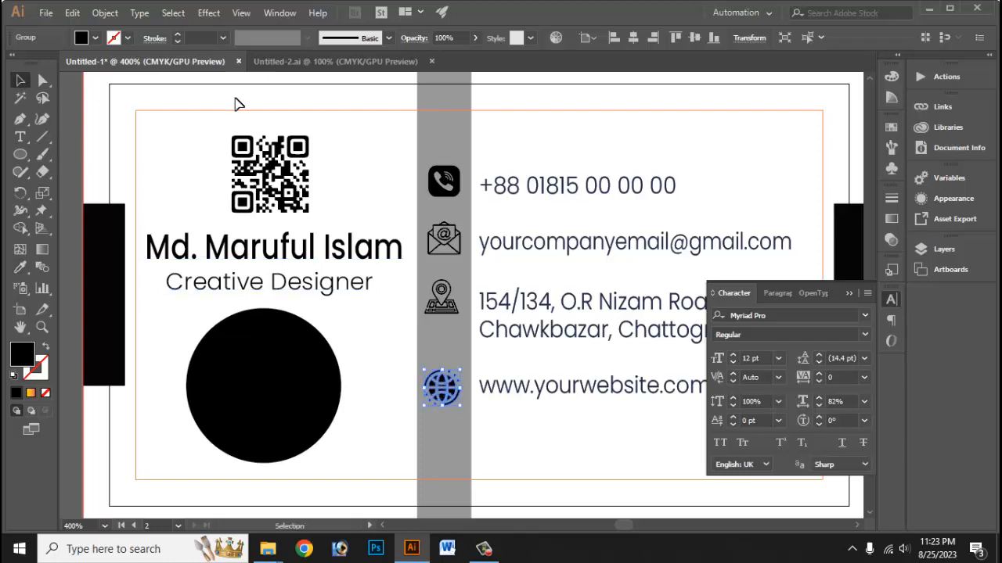
{"action": "left_click", "coordinate": [570, 134]}
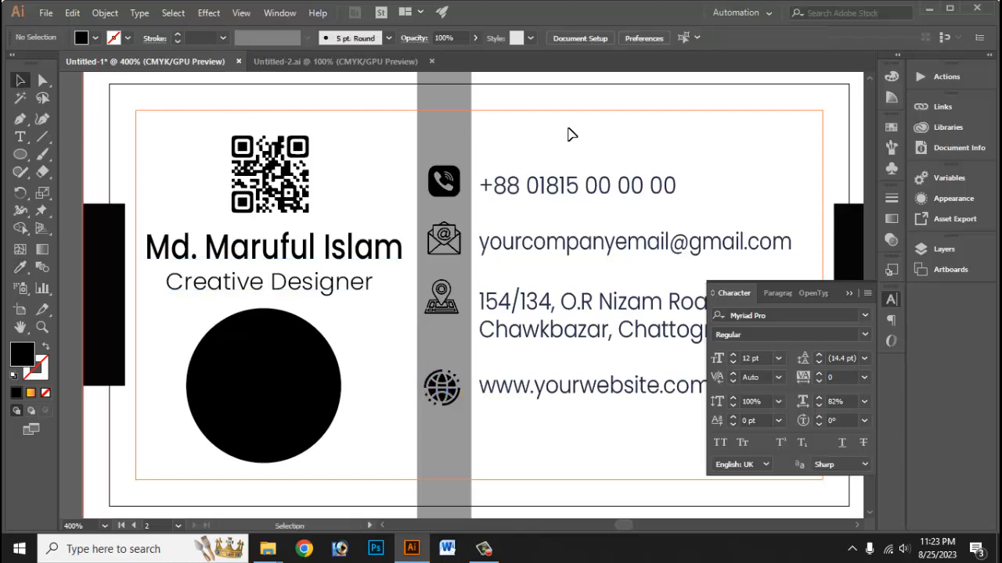
Recolor the phone, email, address and website text lines black by sampling the circle's fill with the Eyedropper.
{"action": "left_click_drag", "start_coordinate": [545, 144], "coordinate": [470, 138]}
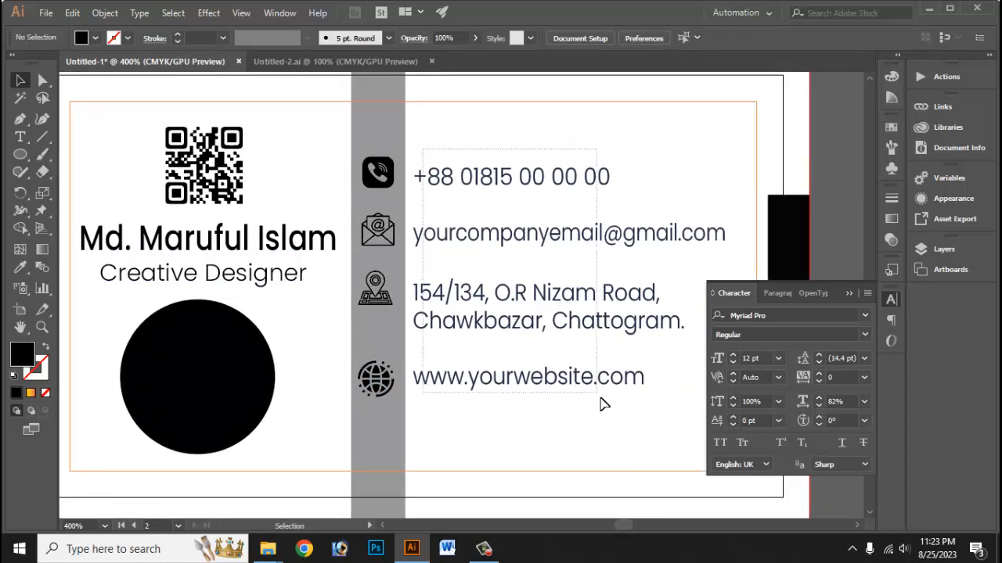
{"action": "left_click_drag", "start_coordinate": [616, 416], "coordinate": [614, 413]}
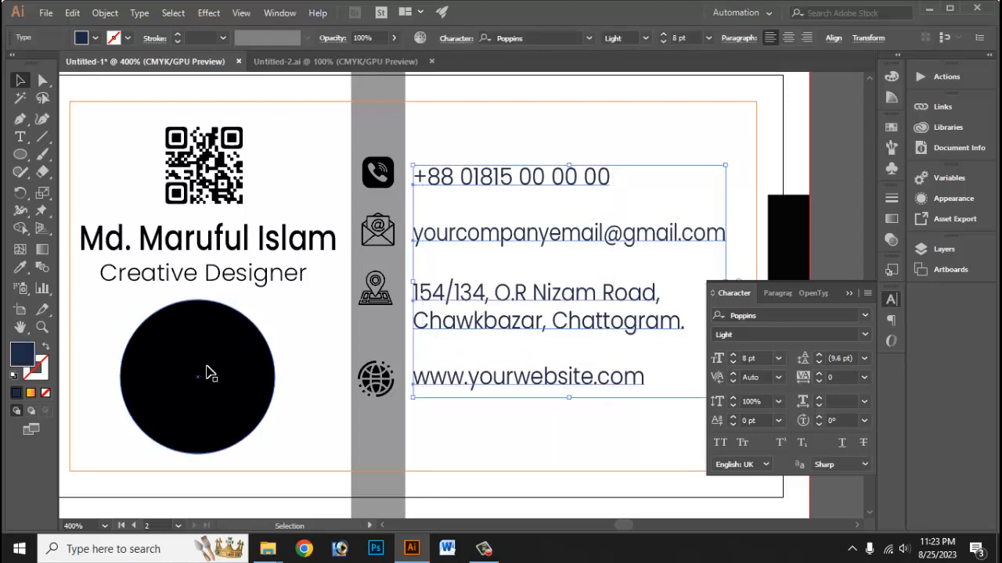
{"action": "key", "text": "i"}
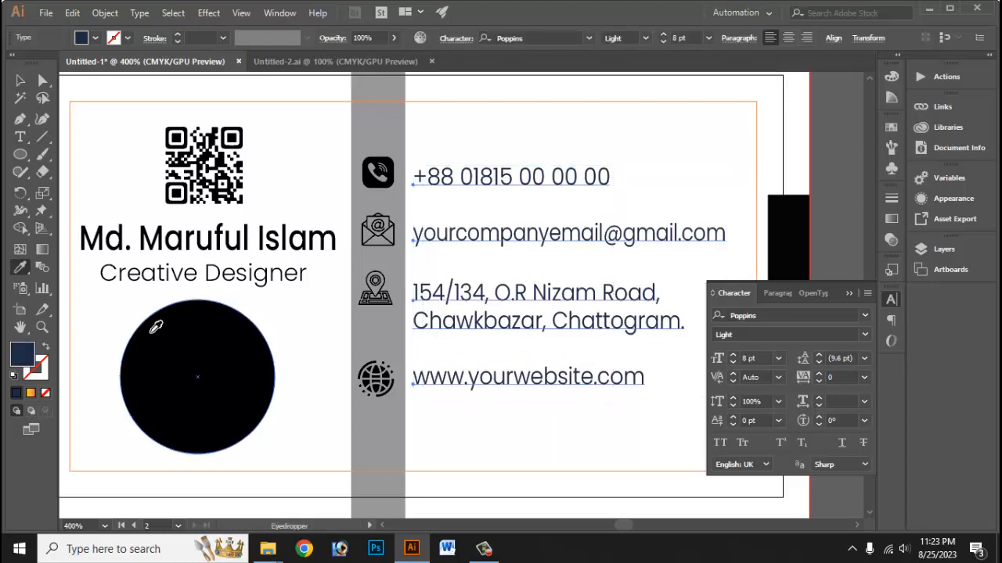
{"action": "left_click", "coordinate": [201, 362]}
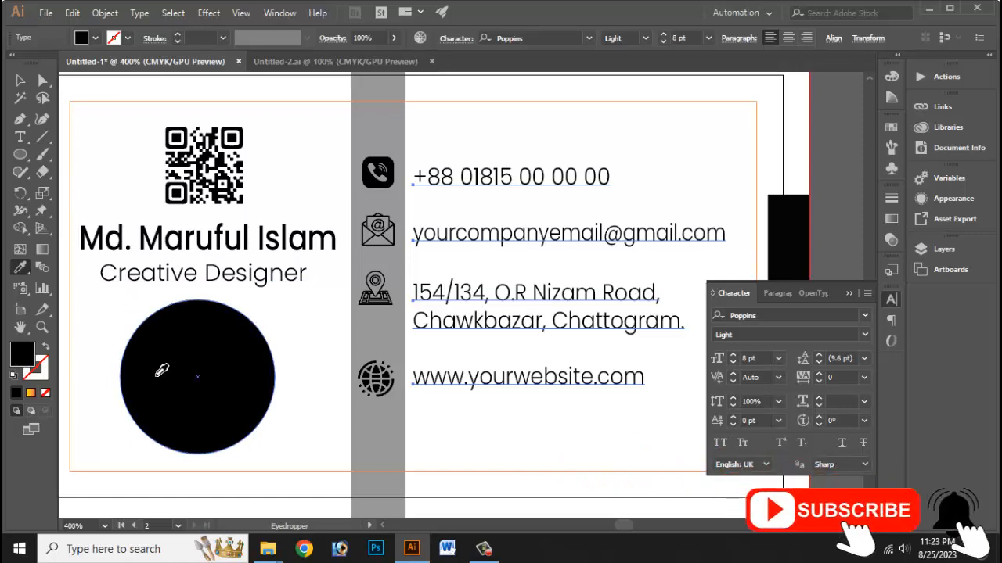
{"action": "left_click", "coordinate": [21, 81]}
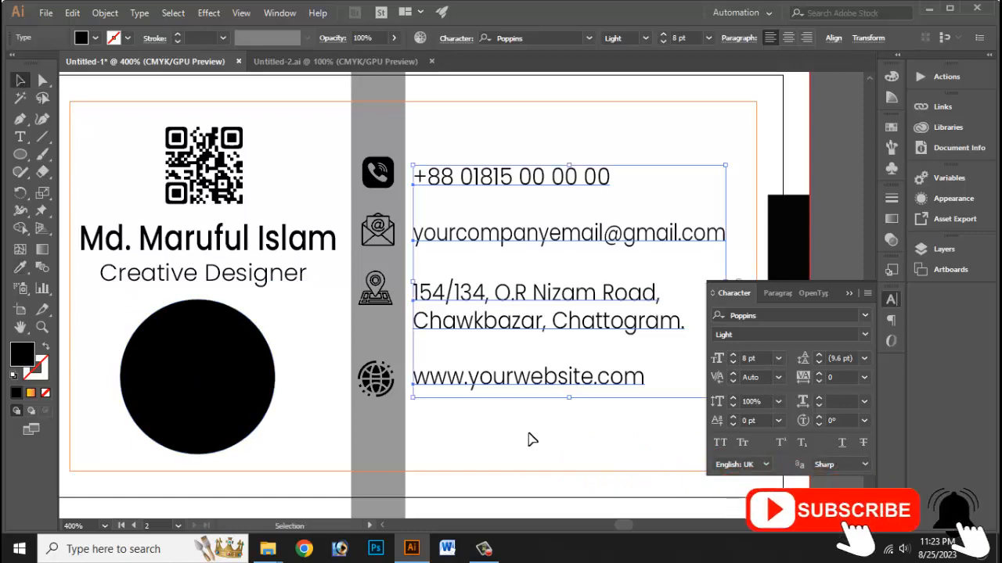
{"action": "left_click", "coordinate": [529, 439]}
Examine the recolored contact icons and text up close, and check the details side as a whole.
{"action": "key", "text": "ctrl+equal"}
{"action": "key", "text": "ctrl+equal"}
{"action": "key", "text": "ctrl+equal"}
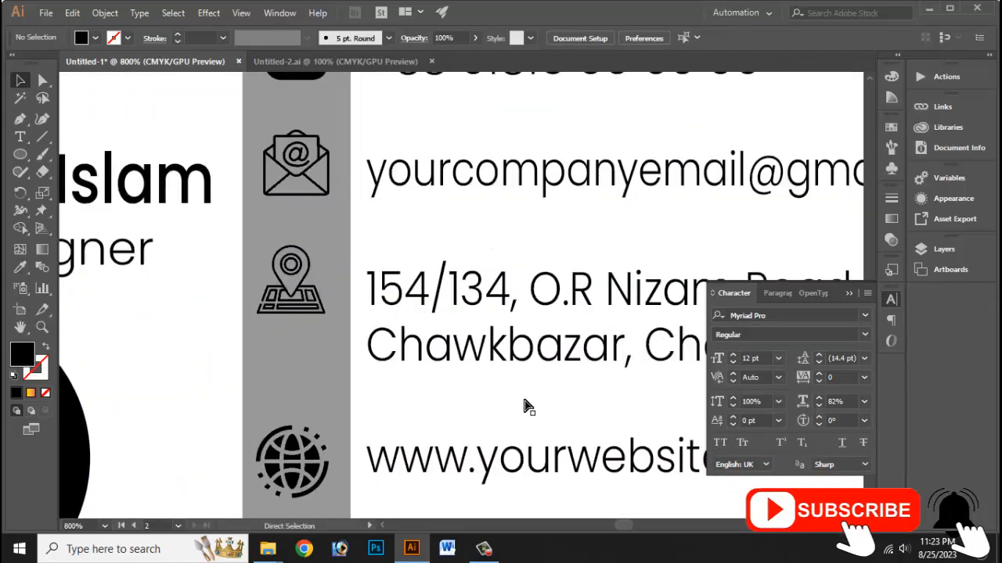
{"action": "key", "text": "ctrl+minus"}
{"action": "key", "text": "ctrl+minus"}
{"action": "key", "text": "ctrl+minus"}
{"action": "key", "text": "ctrl+minus"}
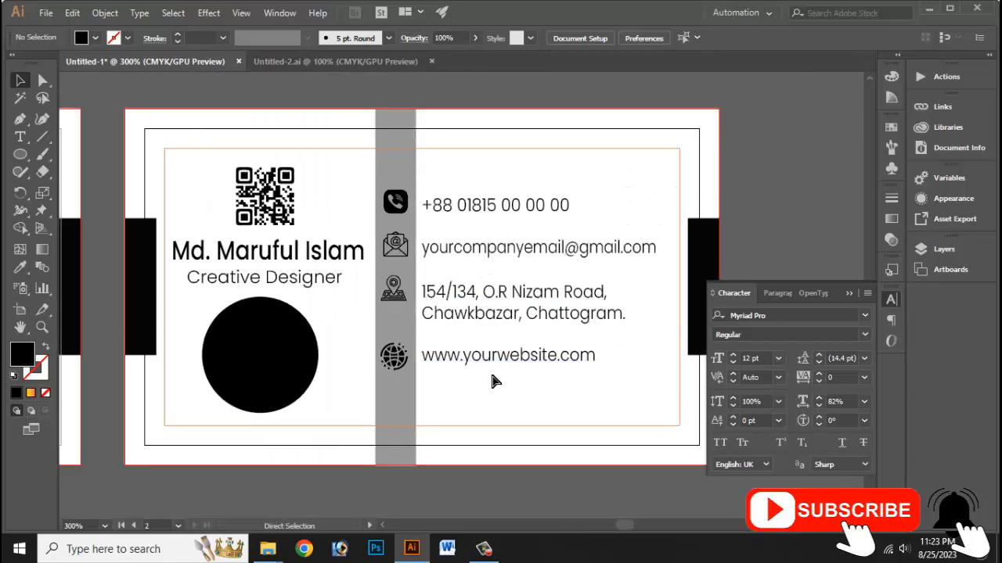
Duplicate the black circle in place and scale the copy down slightly about its center.
{"action": "left_click_drag", "start_coordinate": [489, 403], "coordinate": [657, 389]}
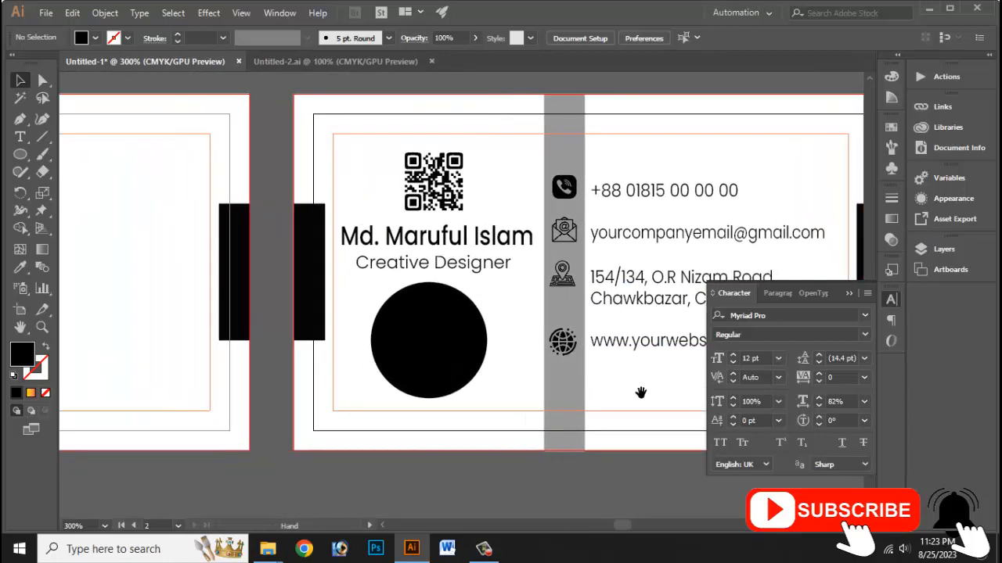
{"action": "left_click", "coordinate": [454, 350]}
{"action": "left_click_drag", "start_coordinate": [455, 351], "coordinate": [491, 353]}
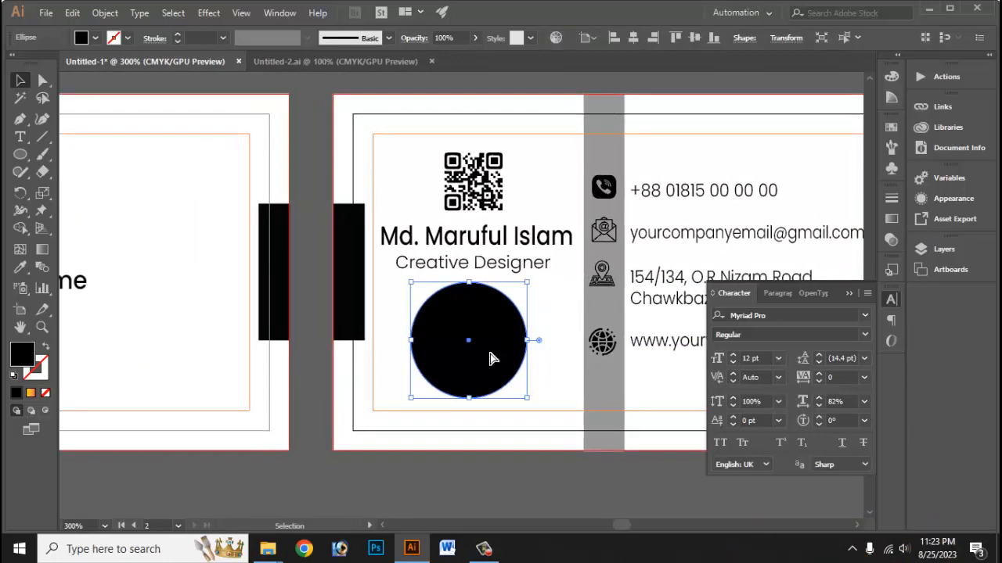
{"action": "key", "text": "ctrl+equal"}
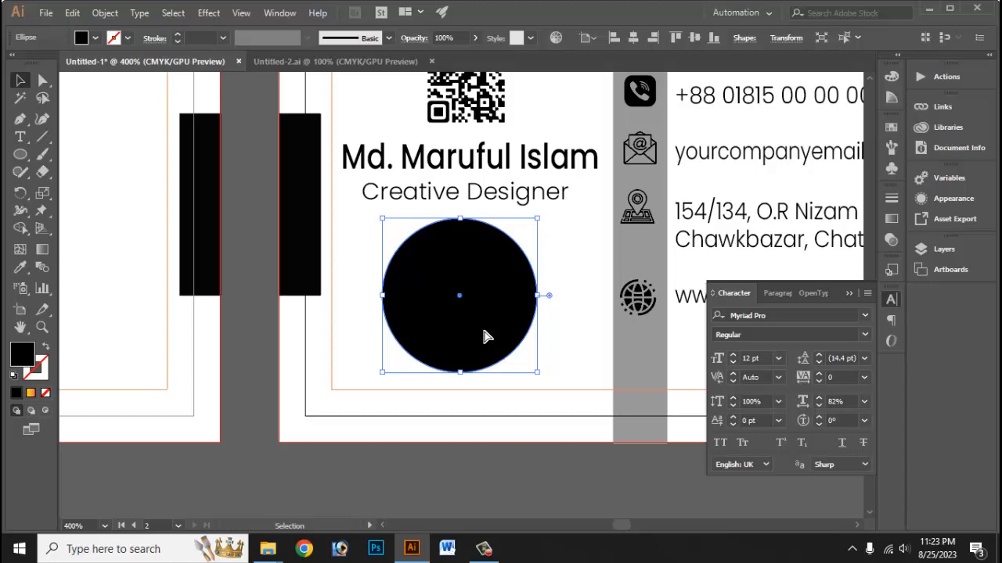
{"action": "key", "text": "ctrl"}
{"action": "key", "text": "shift"}
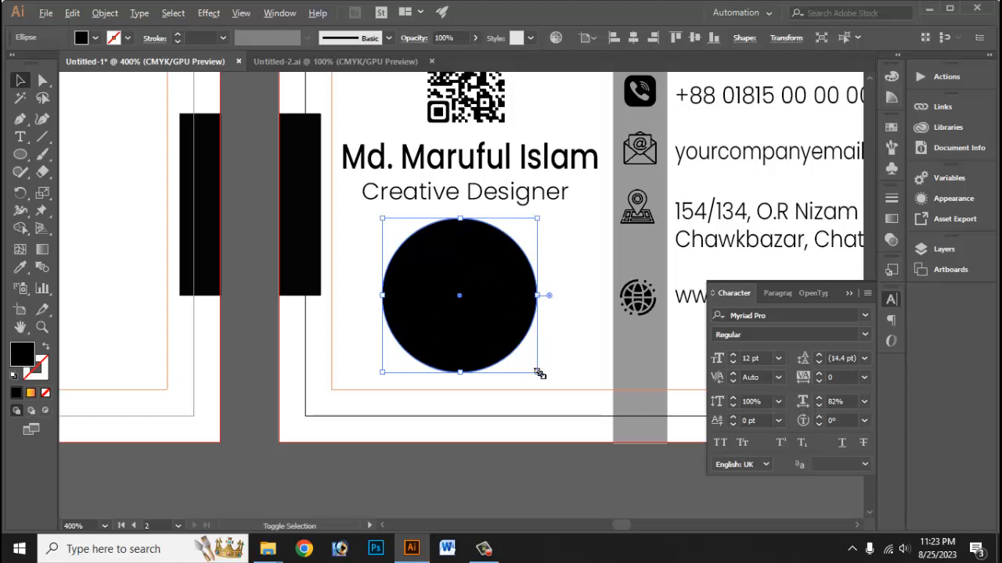
{"action": "left_click_drag", "start_coordinate": [539, 374], "coordinate": [529, 367]}
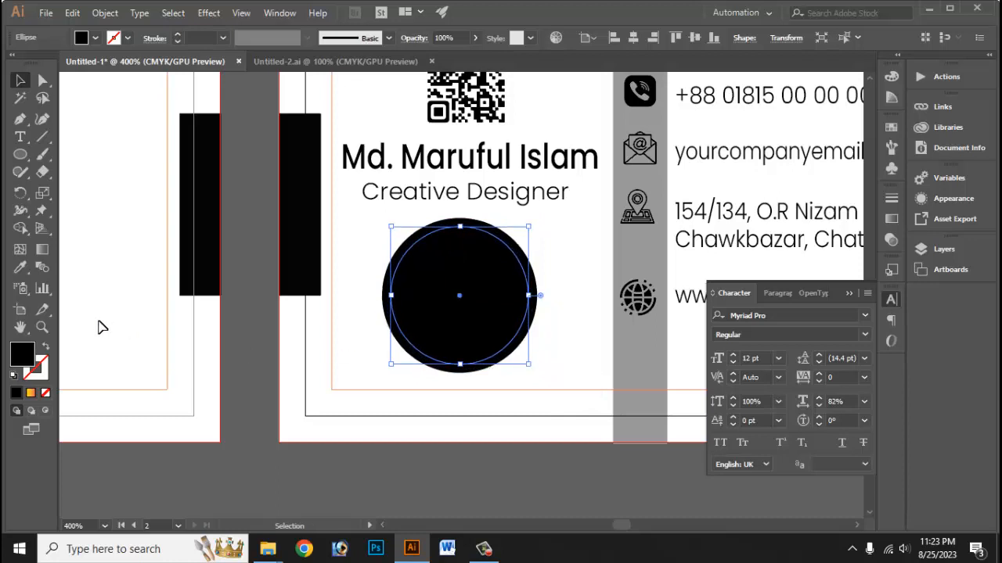
Fill the smaller inner circle with white sampled from the card background to leave a black ring.
{"action": "left_click", "coordinate": [21, 267]}
{"action": "left_click", "coordinate": [352, 276]}
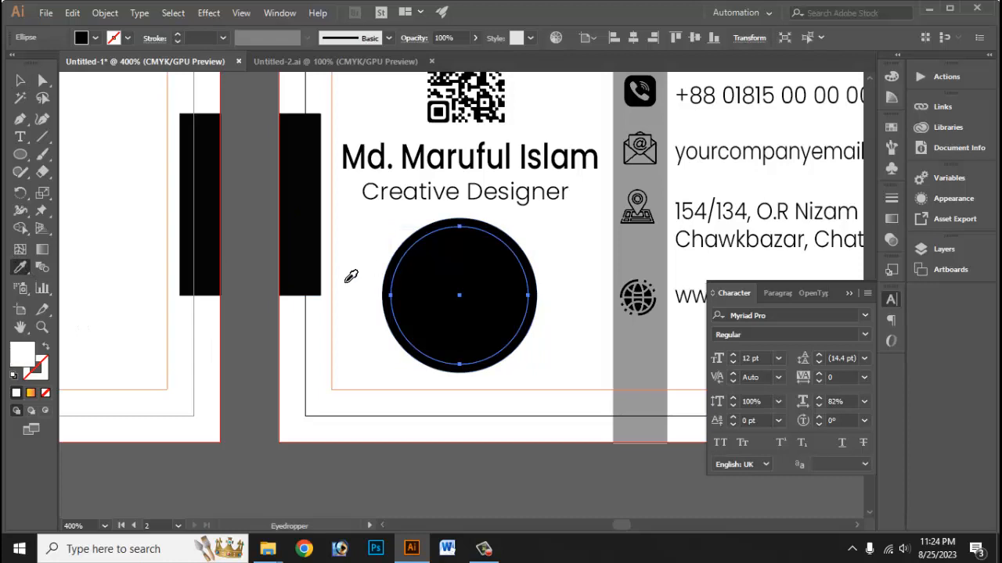
{"action": "left_click", "coordinate": [21, 81]}
{"action": "left_click", "coordinate": [565, 364]}
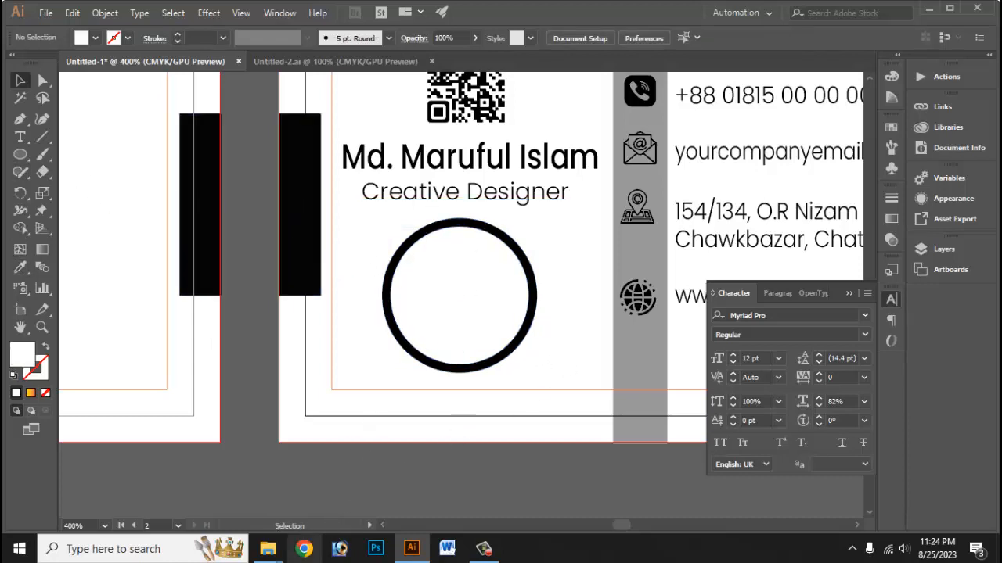
Switch to Chrome, search Google for "passport size photo" and browse the image results for a portrait.
{"action": "left_click", "coordinate": [304, 549]}
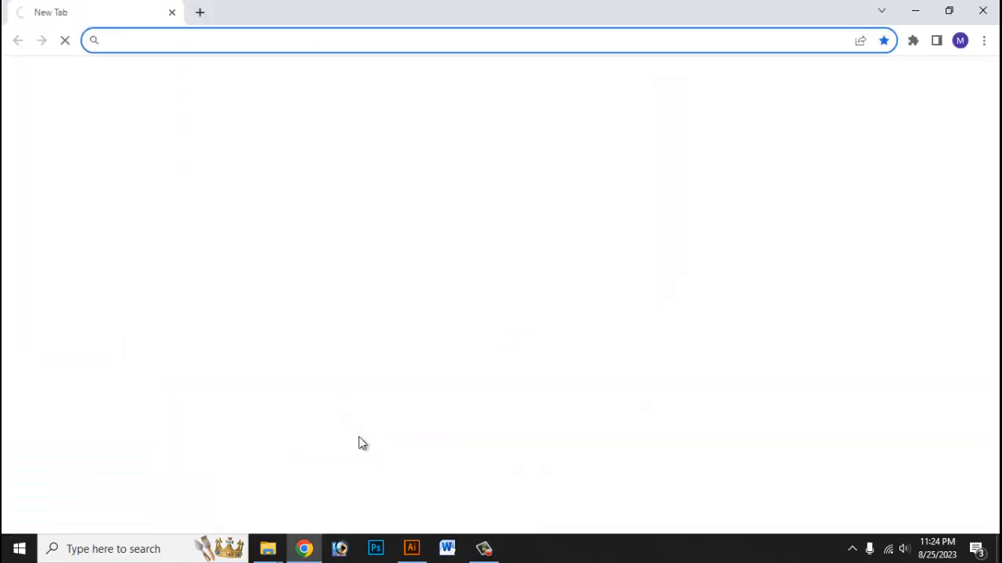
{"action": "type", "text": "p"}
{"action": "key", "text": "BackSpace"}
{"action": "key", "text": "BackSpace"}
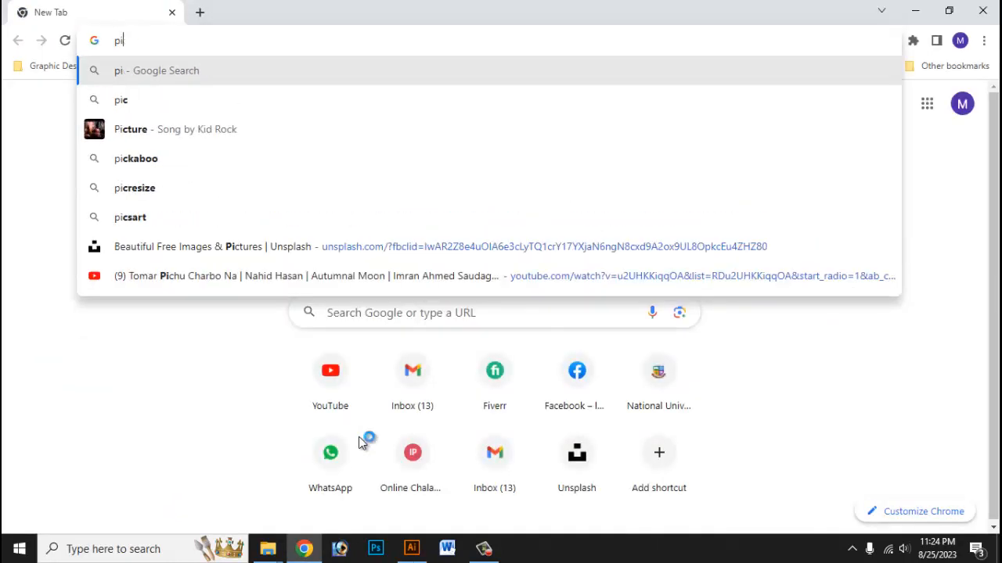
{"action": "type", "text": "assport size"}
{"action": "key", "text": "Return"}
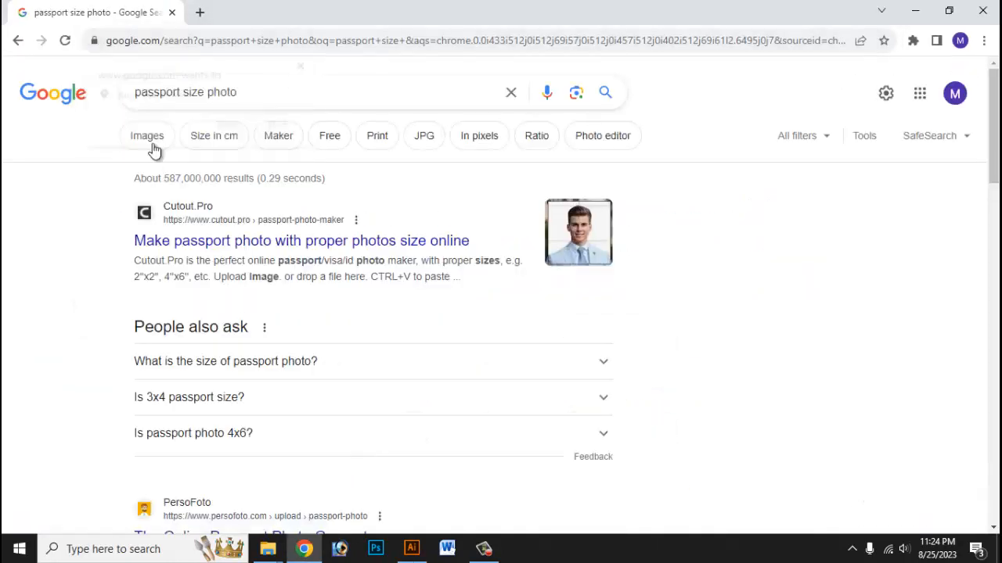
{"action": "left_click", "coordinate": [146, 135]}
{"action": "scroll", "coordinate": [501, 297], "scroll_direction": "down", "scroll_amount": 4}
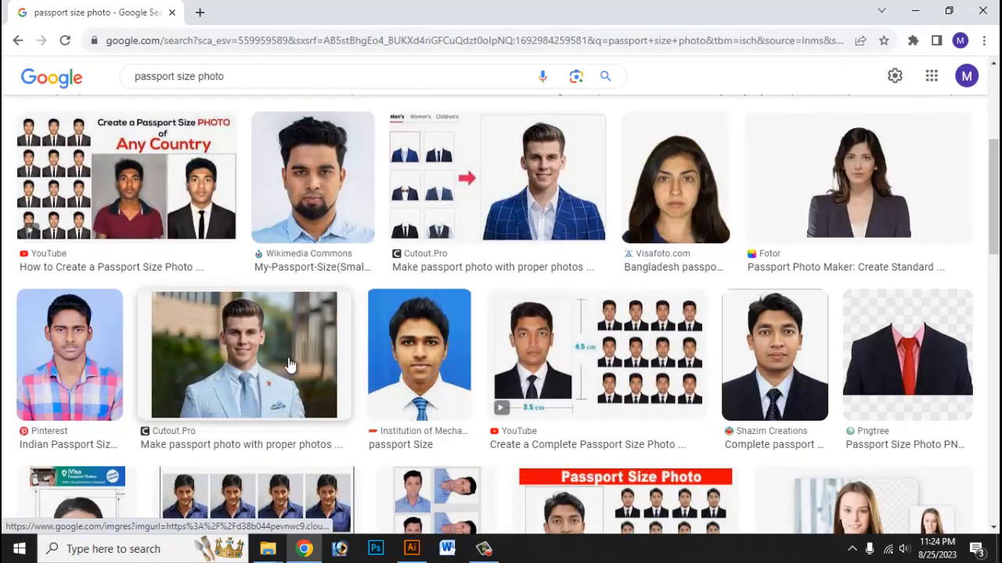
Copy the enlarged photo of the man in the light blue suit and paste it into the business card document in Illustrator.
{"action": "left_click", "coordinate": [286, 364]}
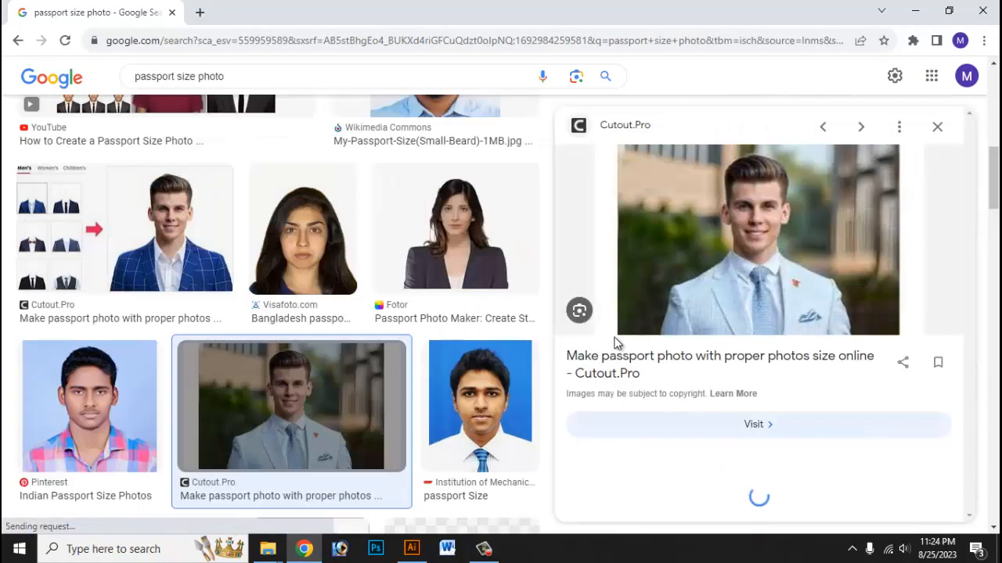
{"action": "right_click", "coordinate": [741, 249]}
{"action": "left_click", "coordinate": [792, 420]}
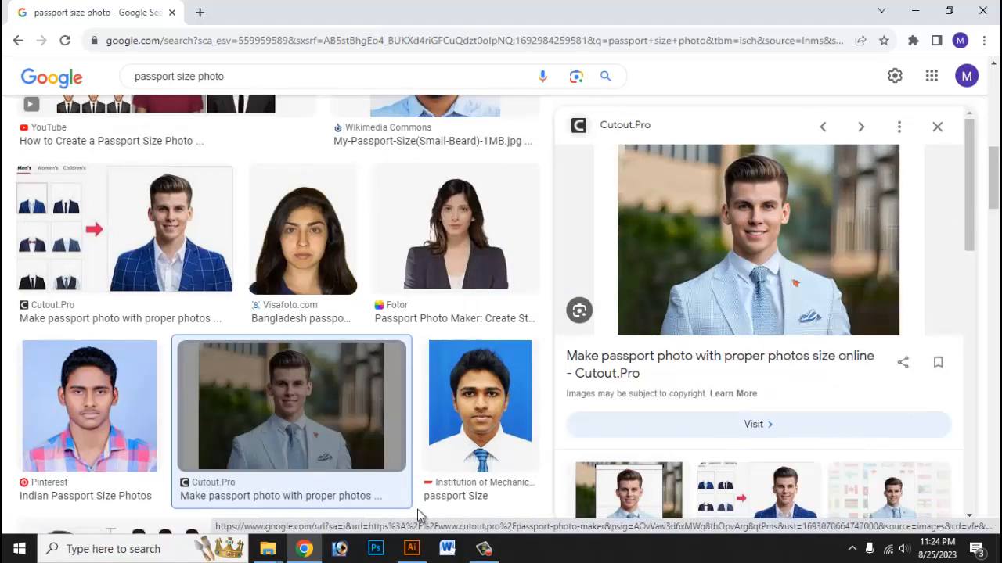
{"action": "left_click", "coordinate": [411, 549]}
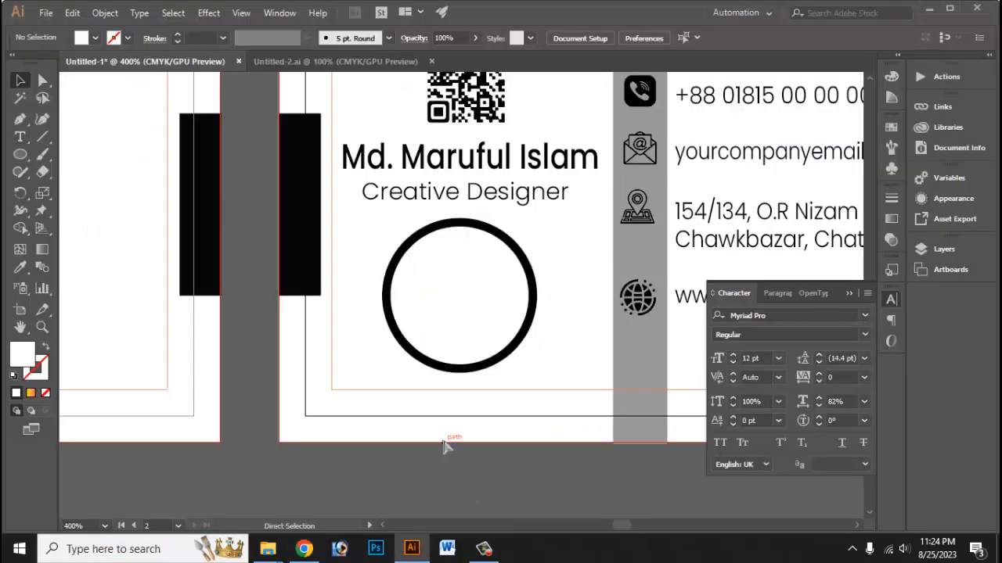
{"action": "key", "text": "ctrl+v"}
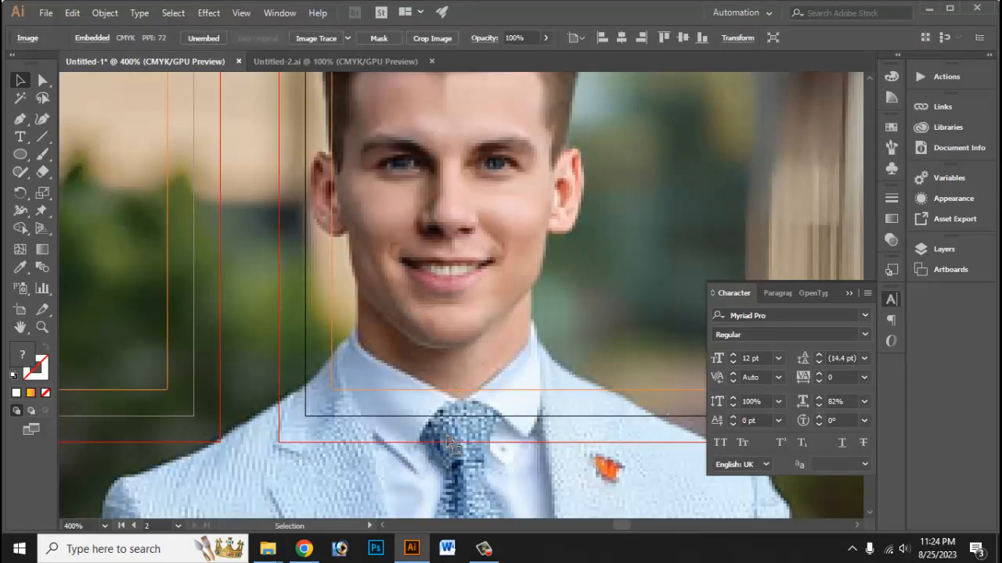
Scale the pasted portrait down about its center to about 1.27 x 0.73 in, covering the black ring on the details side.
{"action": "key", "text": "ctrl+minus"}
{"action": "key", "text": "ctrl+minus"}
{"action": "key", "text": "ctrl+minus"}
{"action": "key", "text": "ctrl+minus"}
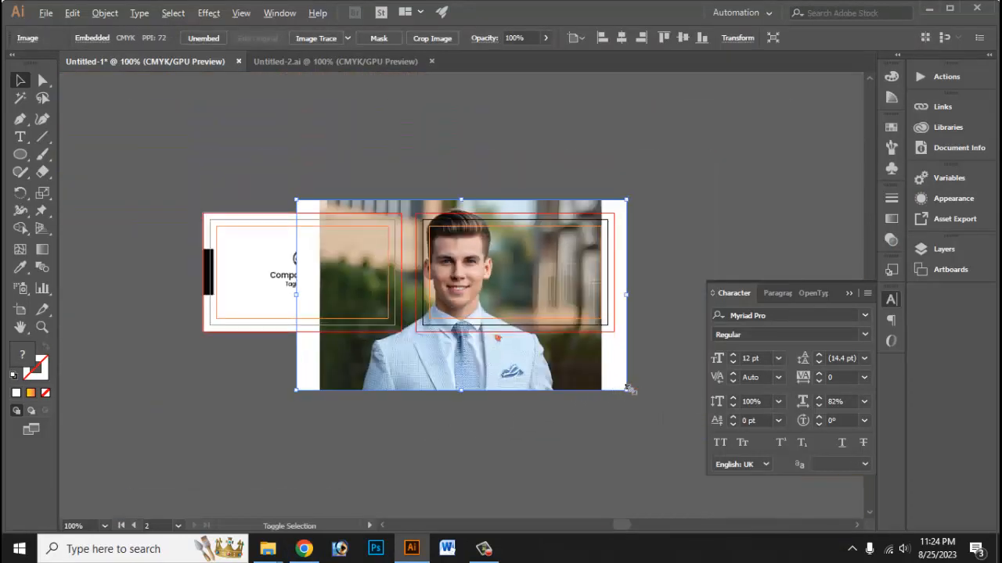
{"action": "left_click_drag", "start_coordinate": [626, 389], "coordinate": [502, 328]}
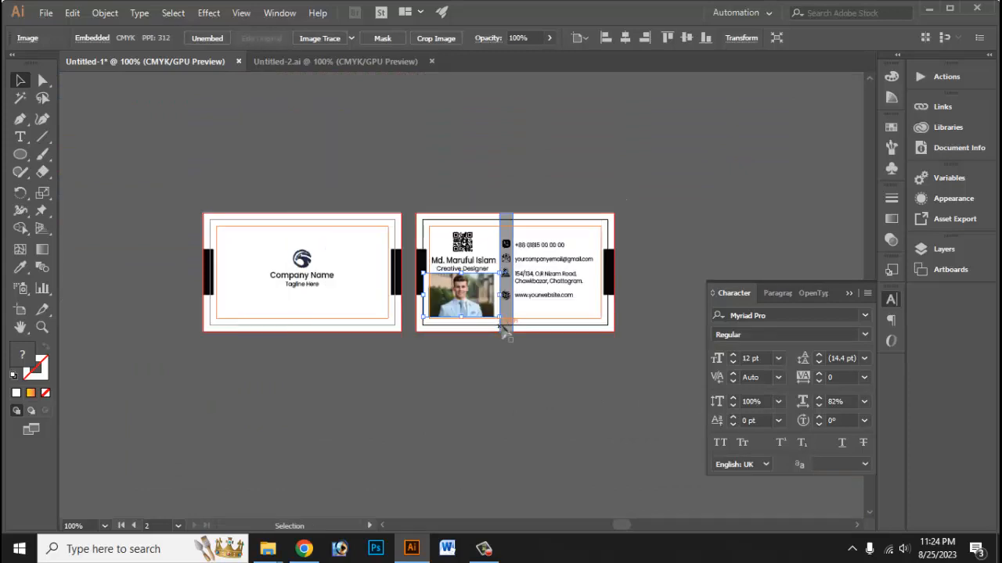
{"action": "key", "text": "ctrl+plus"}
{"action": "key", "text": "ctrl+plus"}
{"action": "key", "text": "ctrl+plus"}
{"action": "key", "text": "ctrl+plus"}
{"action": "key", "text": "ctrl+plus"}
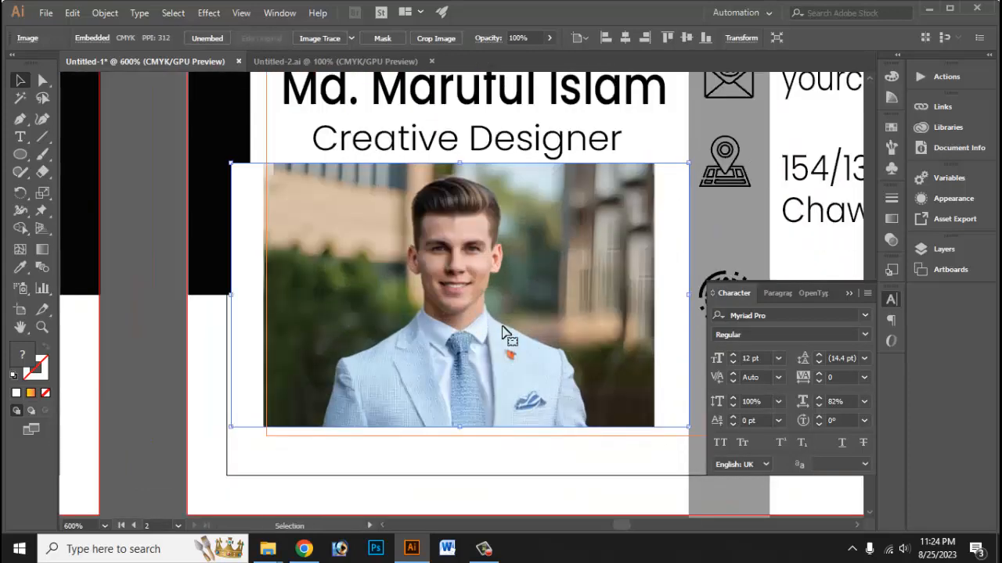
{"action": "left_click_drag", "start_coordinate": [688, 427], "coordinate": [661, 410]}
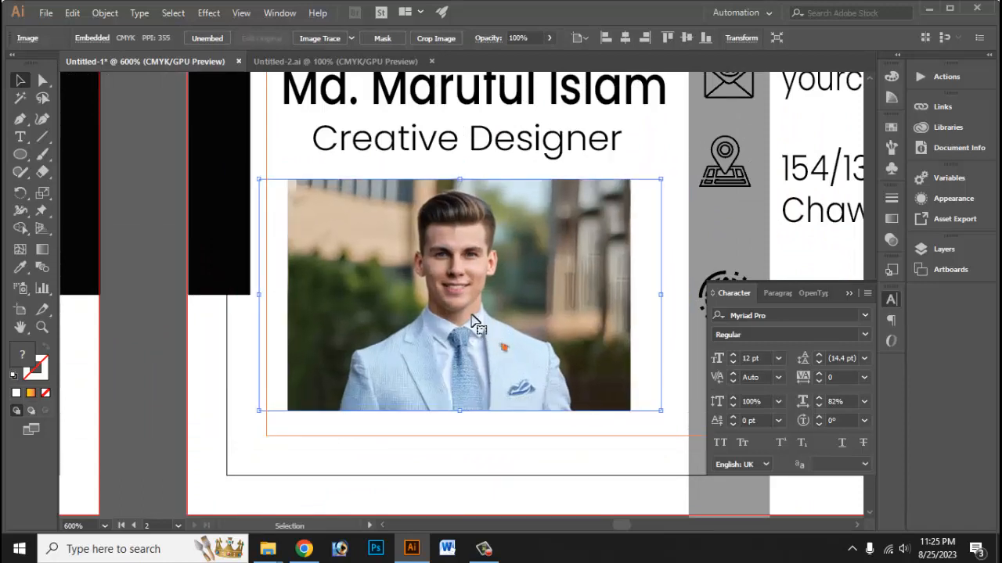
Send the portrait backward one level at a time until it sits directly behind the white inner circle.
{"action": "right_click", "coordinate": [473, 321]}
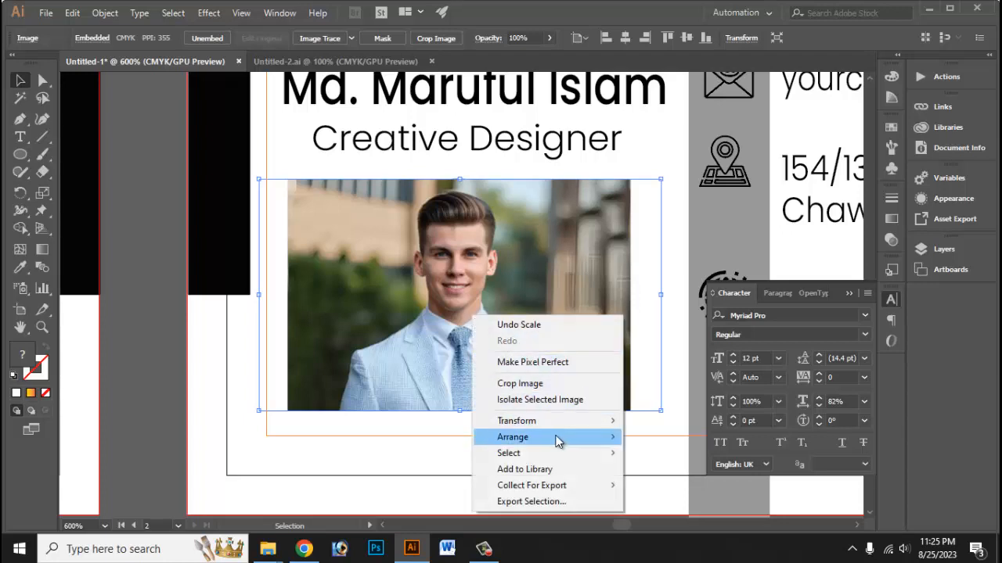
{"action": "mouse_move", "coordinate": [567, 436]}
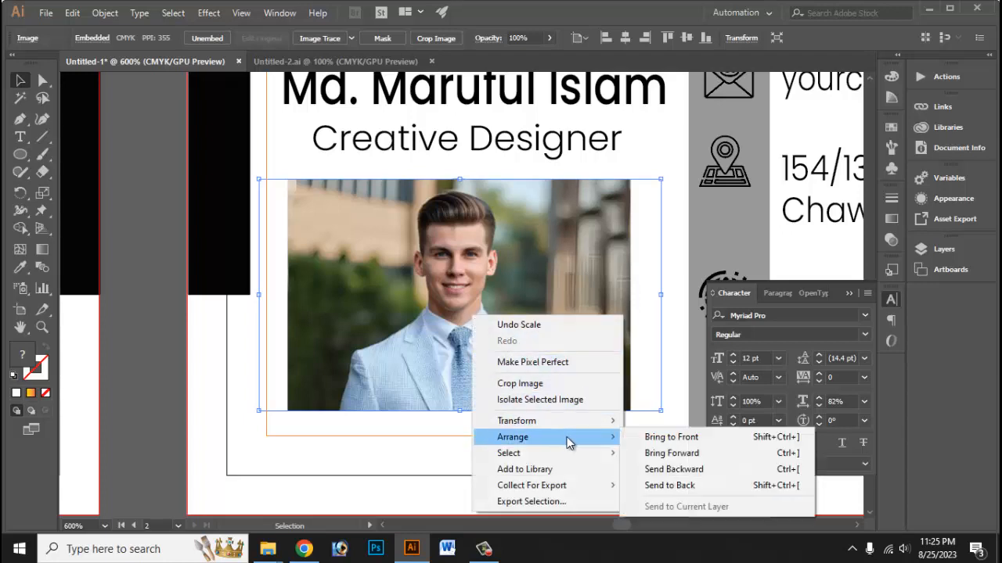
{"action": "left_click", "coordinate": [686, 471]}
{"action": "right_click", "coordinate": [521, 332]}
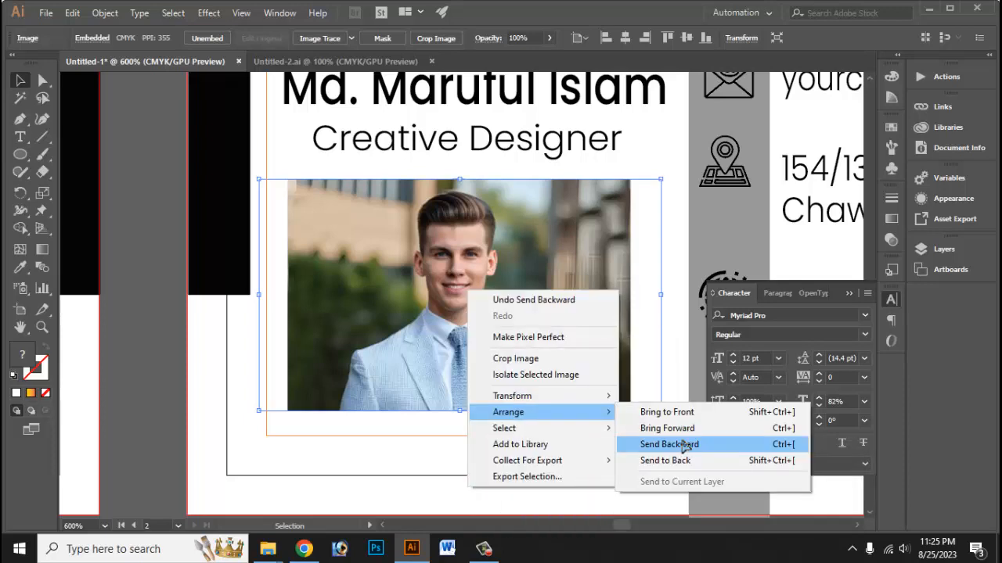
{"action": "left_click", "coordinate": [669, 444]}
{"action": "right_click", "coordinate": [522, 337]}
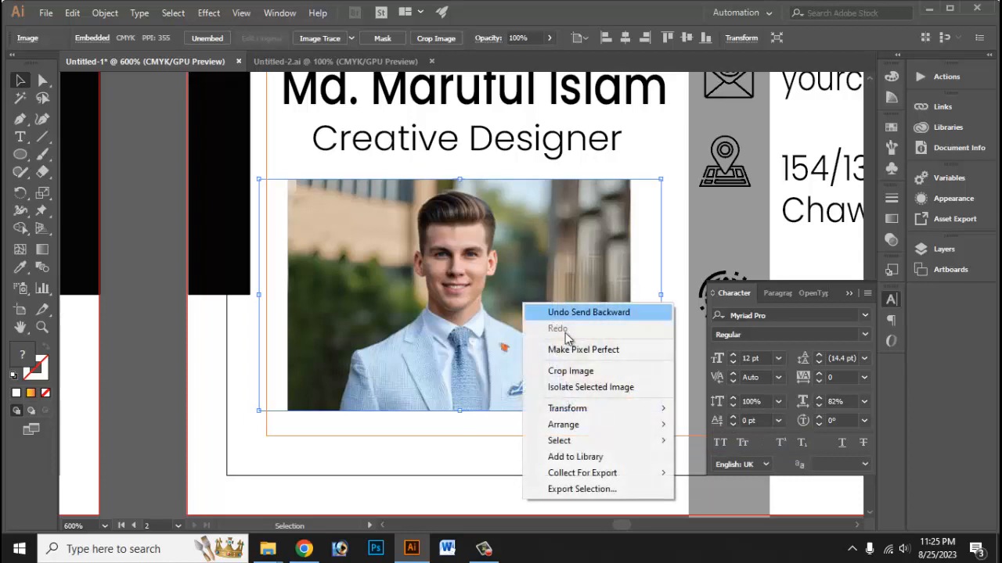
{"action": "mouse_move", "coordinate": [595, 426]}
{"action": "left_click", "coordinate": [716, 456]}
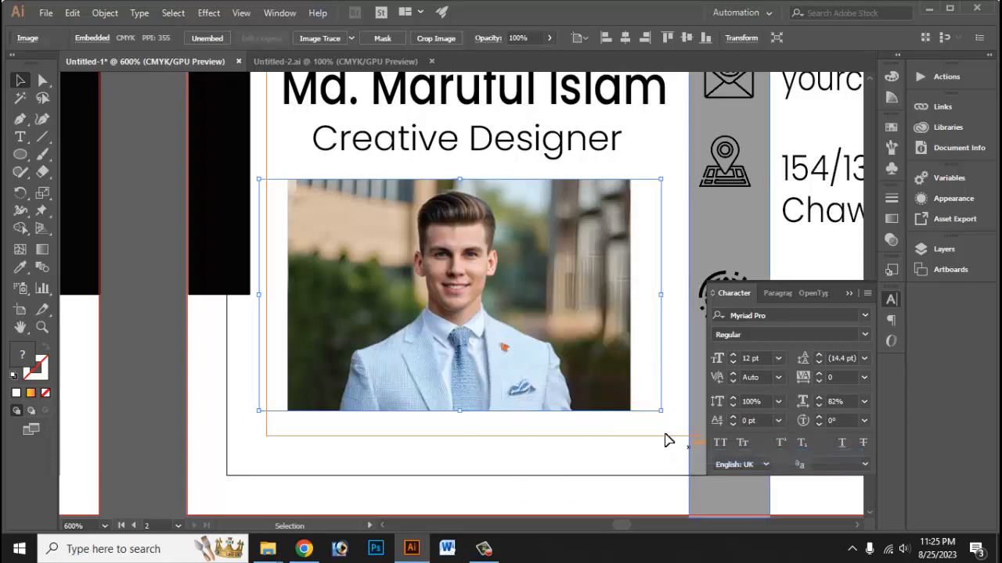
{"action": "right_click", "coordinate": [510, 336]}
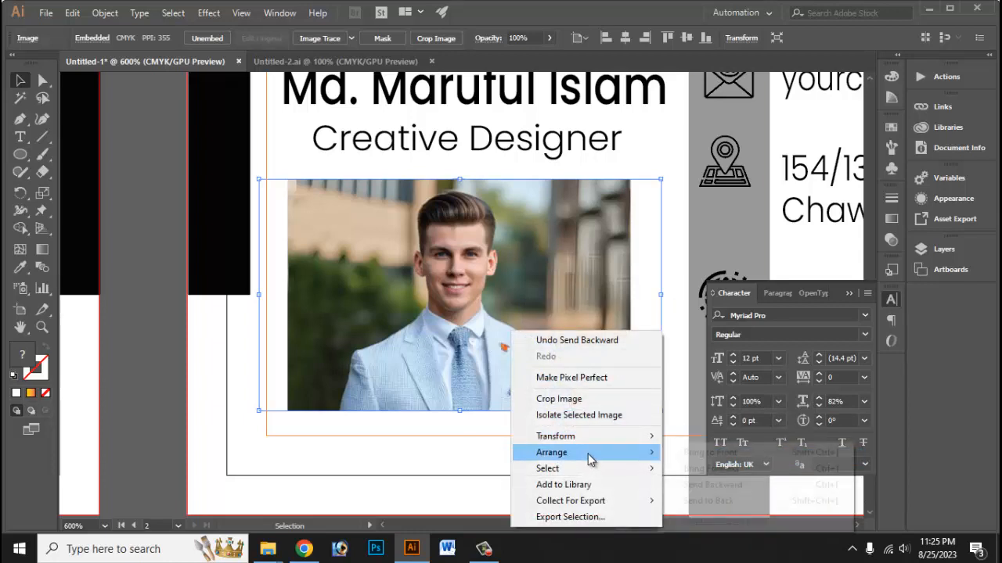
{"action": "mouse_move", "coordinate": [587, 453]}
{"action": "left_click", "coordinate": [721, 487]}
{"action": "right_click", "coordinate": [546, 321]}
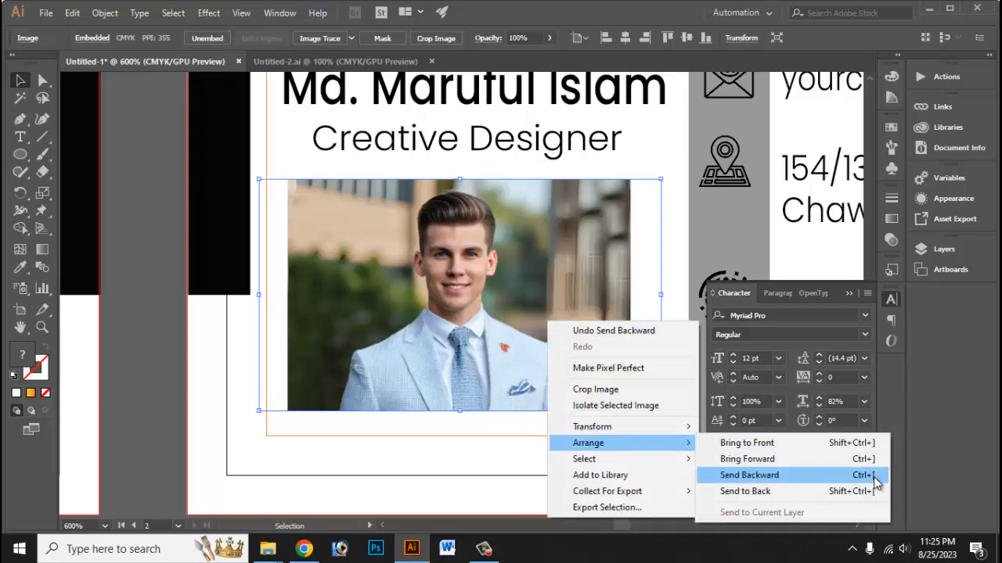
{"action": "left_click", "coordinate": [870, 476]}
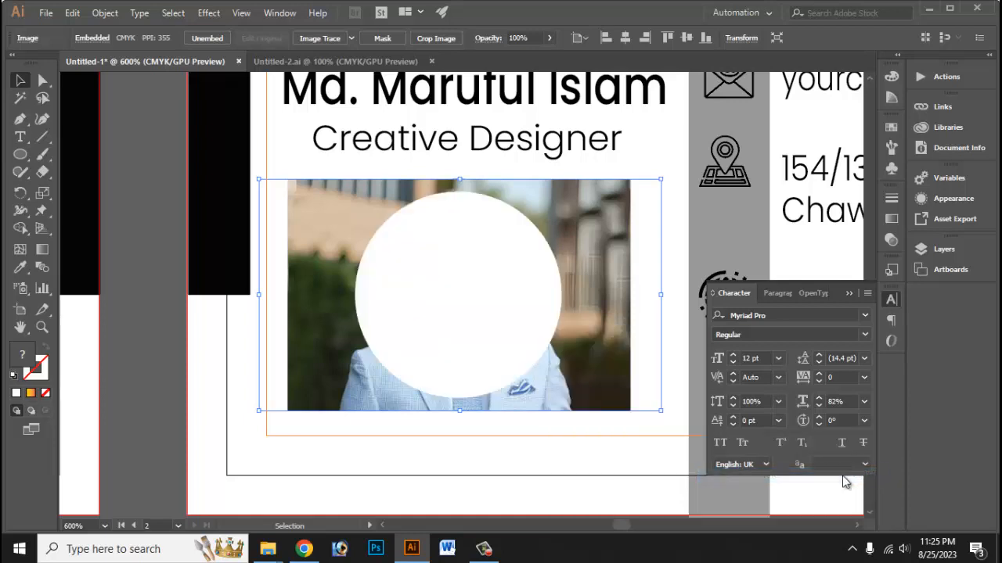
Make a clipping mask from the white circle and the portrait to crop the photo inside the black ring.
{"action": "left_click", "coordinate": [493, 290]}
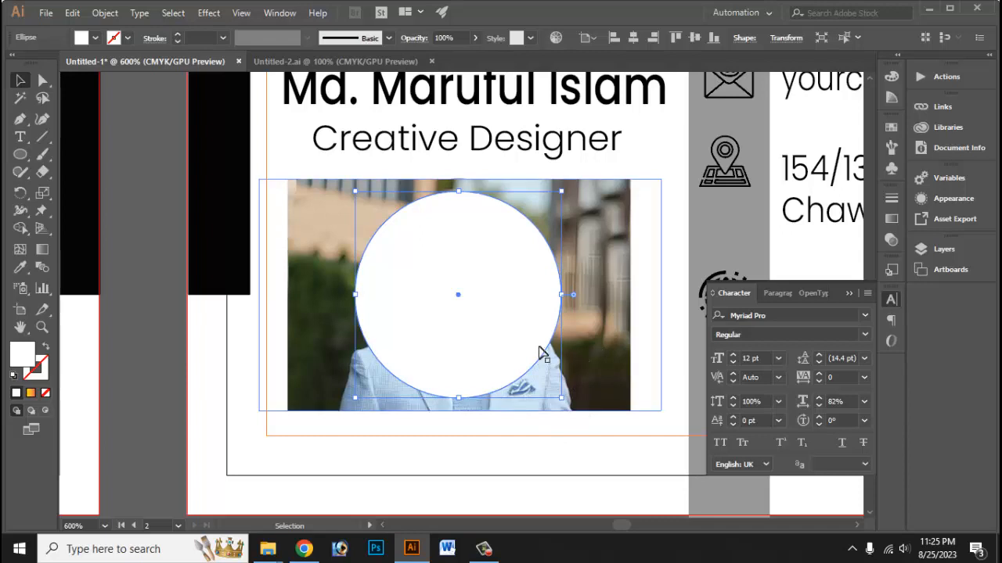
{"action": "left_click", "coordinate": [566, 420]}
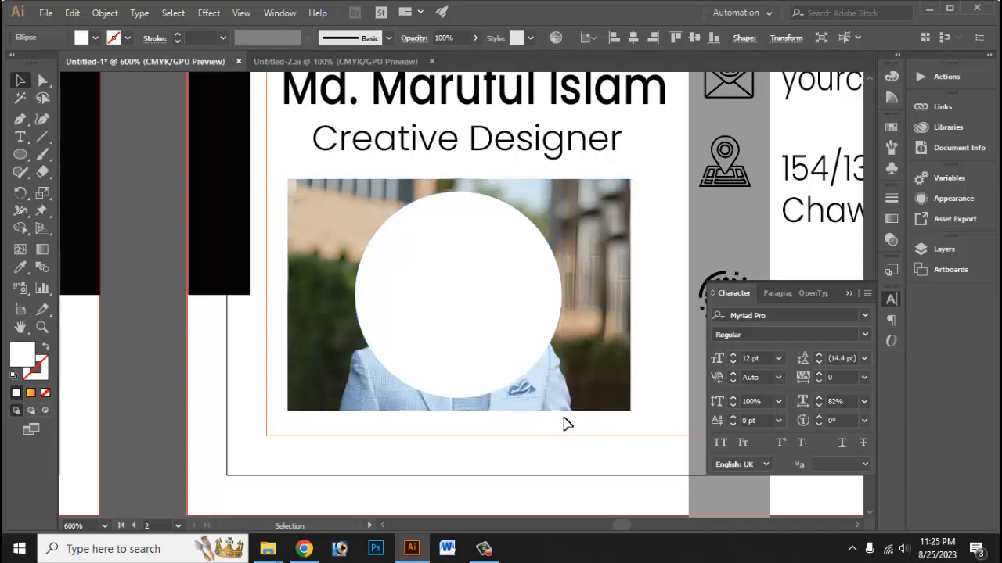
{"action": "left_click", "coordinate": [476, 343]}
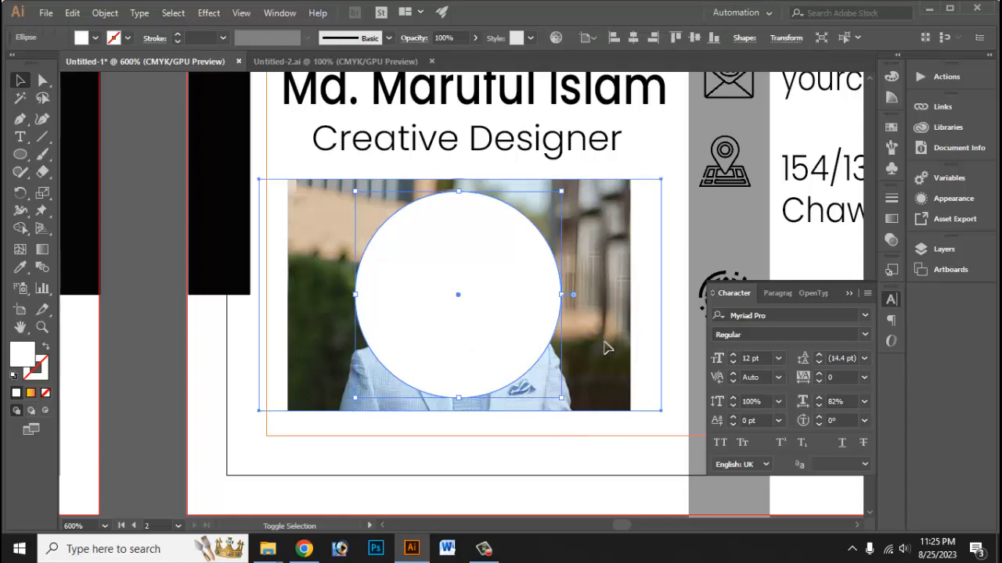
{"action": "left_click", "coordinate": [603, 349], "text": "shift"}
{"action": "right_click", "coordinate": [486, 326]}
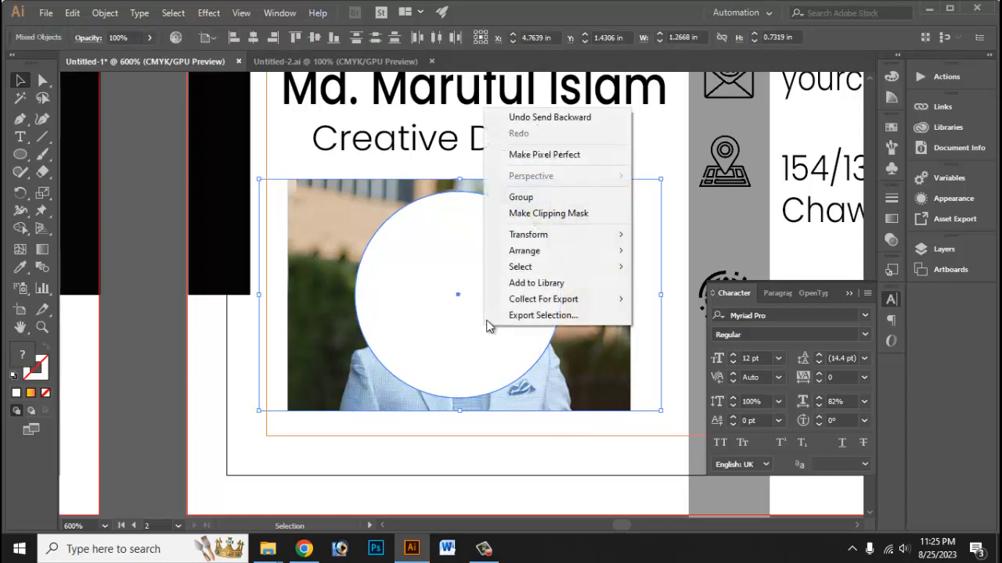
{"action": "left_click", "coordinate": [537, 211]}
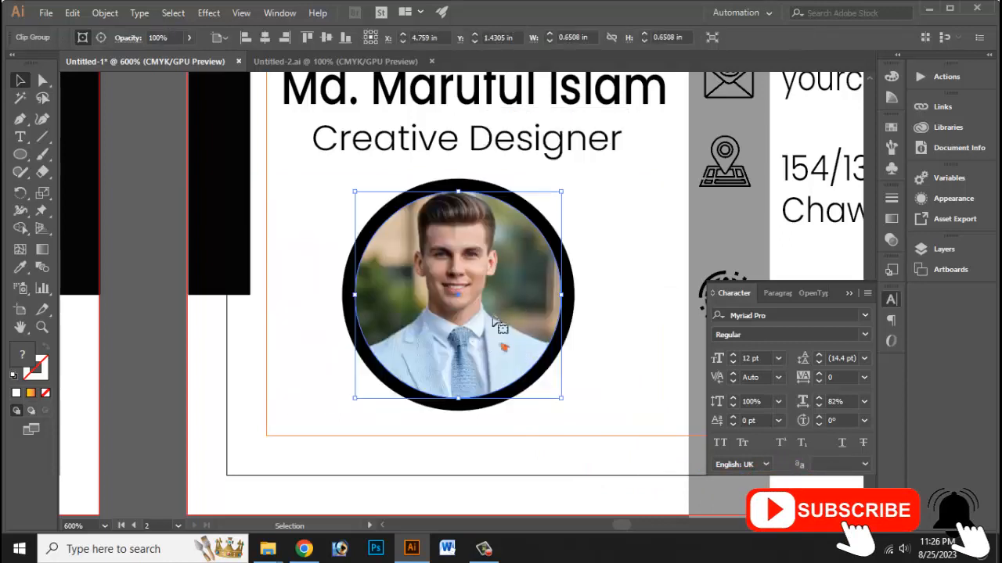
{"action": "left_click", "coordinate": [648, 274]}
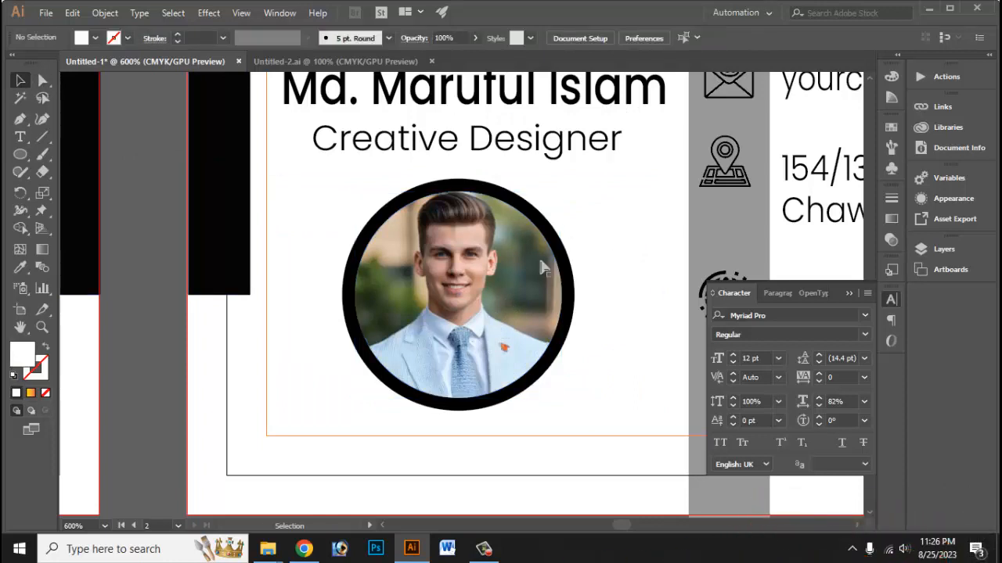
Check how the circular photo and its black ring look beside the other elements of the details side.
{"action": "key", "text": "ctrl+minus"}
{"action": "key", "text": "ctrl+minus"}
{"action": "key", "text": "ctrl+minus"}
{"action": "key", "text": "ctrl+minus"}
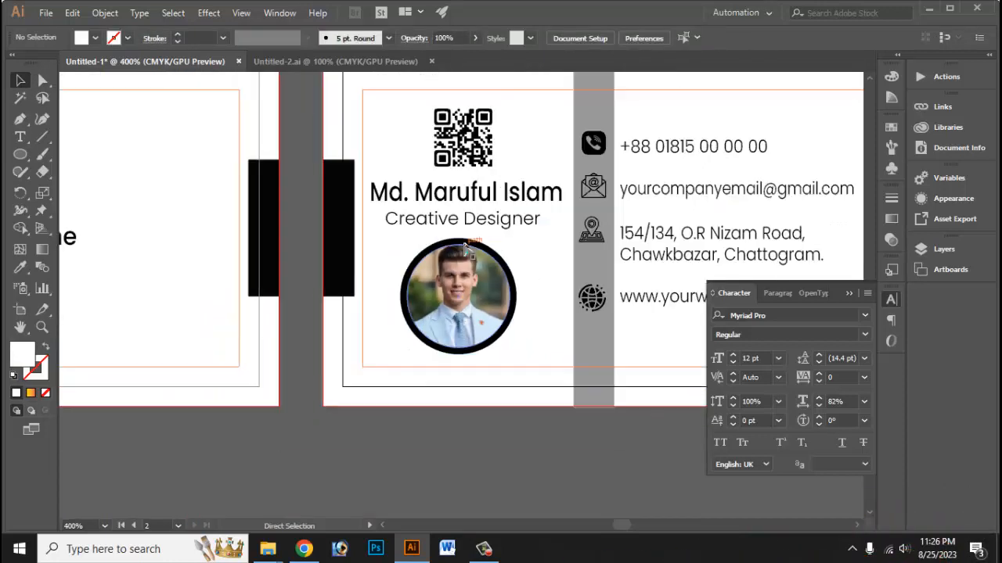
{"action": "key", "text": "ctrl+plus"}
{"action": "key", "text": "ctrl+plus"}
{"action": "key", "text": "ctrl+plus"}
{"action": "key", "text": "ctrl+plus"}
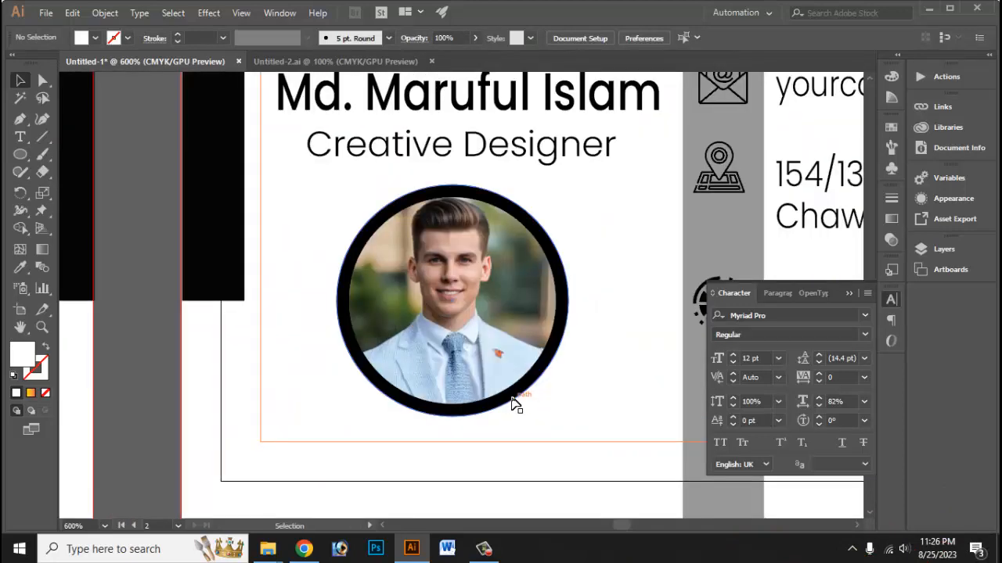
Try light orange, blue, green and brown fills on the ring around the photo, and settle on bright orange.
{"action": "left_click", "coordinate": [512, 403]}
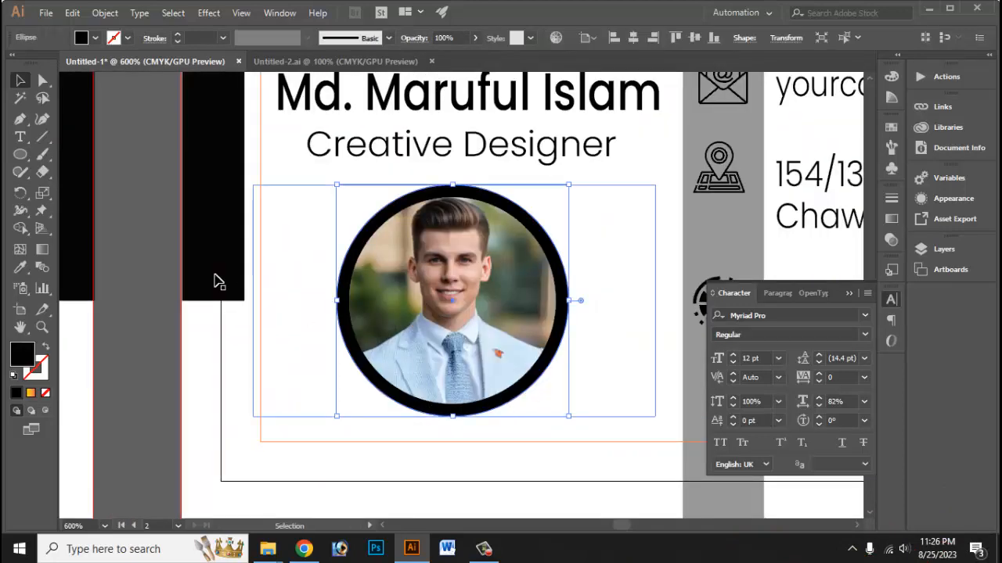
{"action": "left_click", "coordinate": [94, 38]}
{"action": "left_click", "coordinate": [12, 73]}
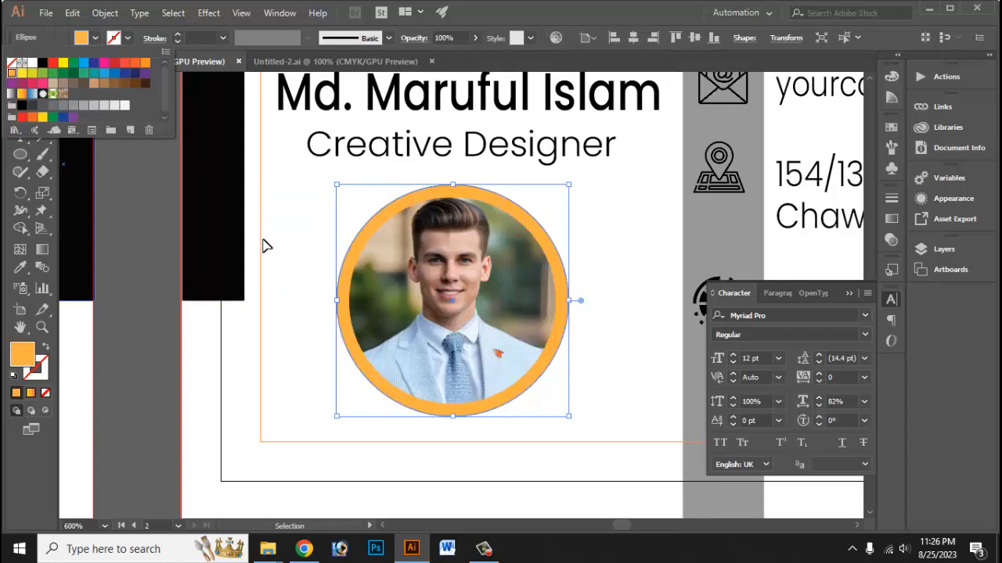
{"action": "left_click", "coordinate": [84, 63]}
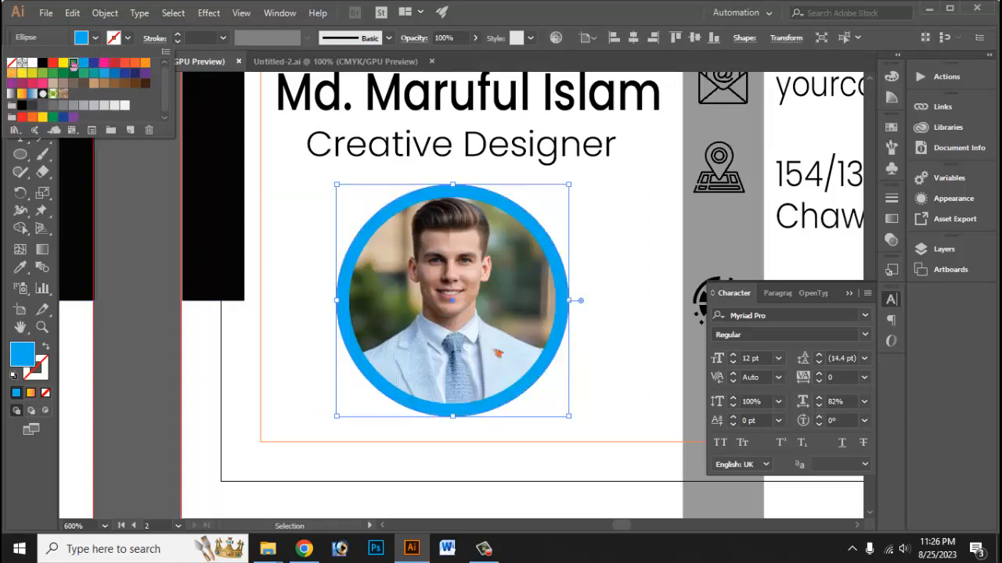
{"action": "left_click", "coordinate": [73, 63]}
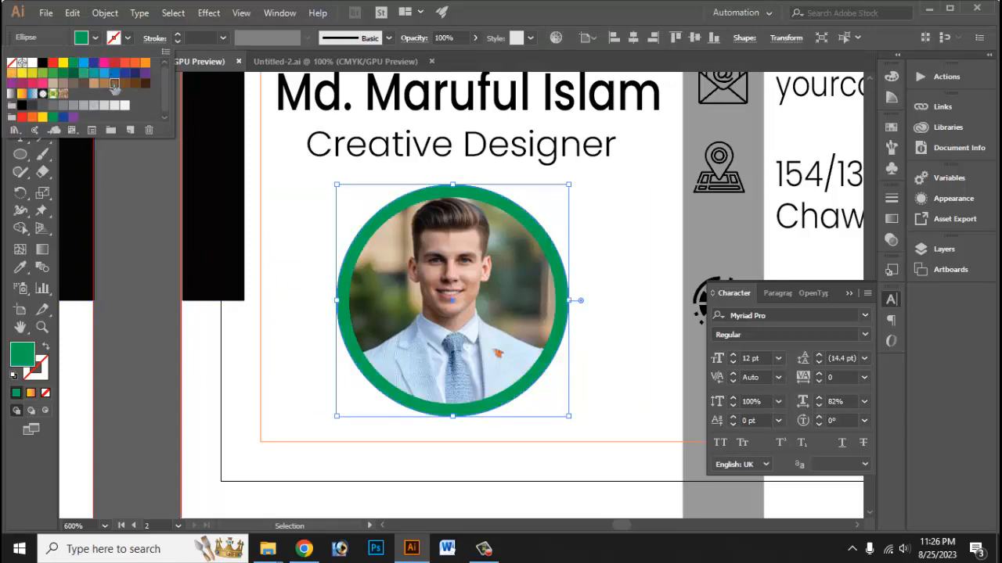
{"action": "left_click", "coordinate": [115, 84]}
{"action": "left_click", "coordinate": [94, 83]}
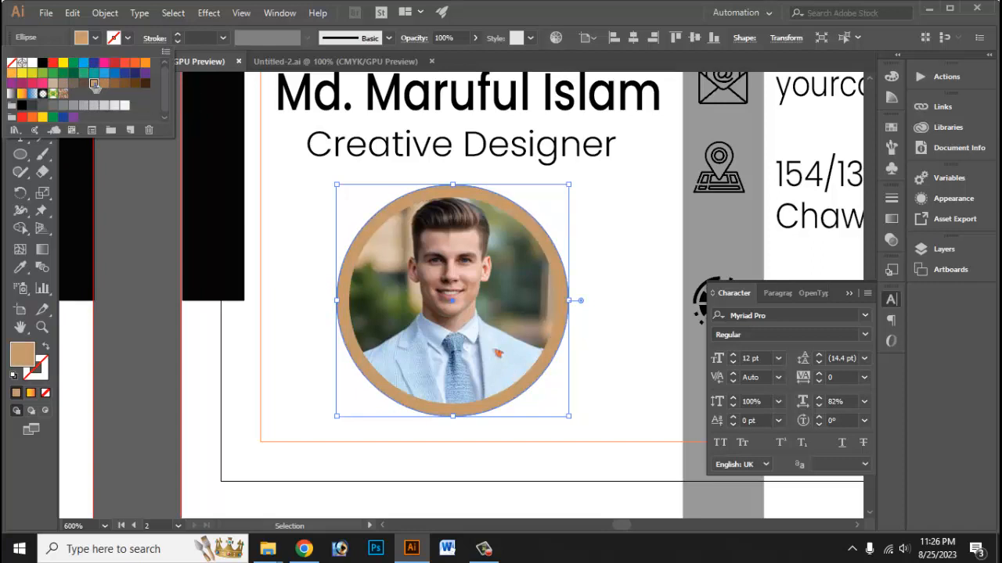
{"action": "left_click", "coordinate": [104, 83]}
{"action": "left_click", "coordinate": [144, 62]}
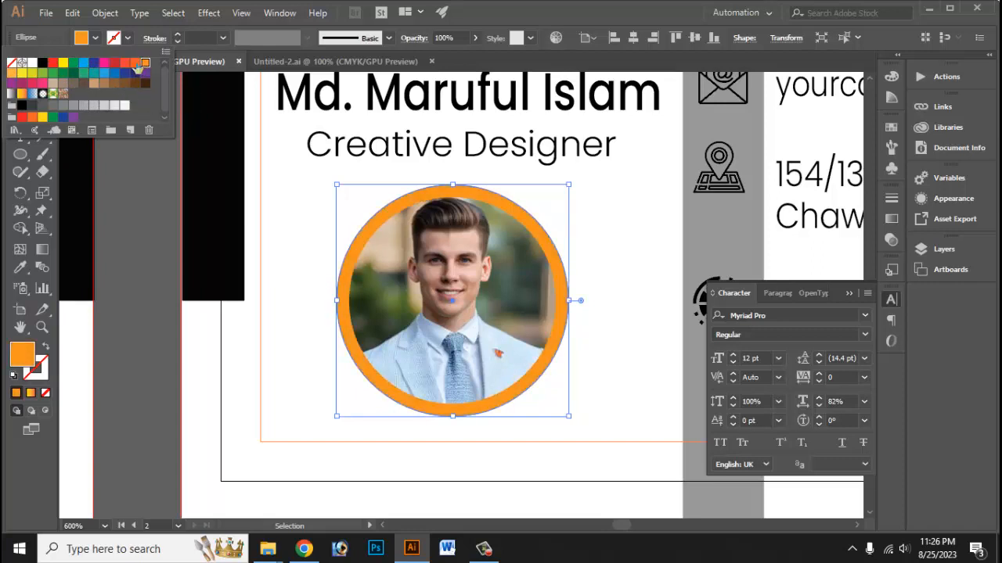
{"action": "left_click", "coordinate": [632, 270]}
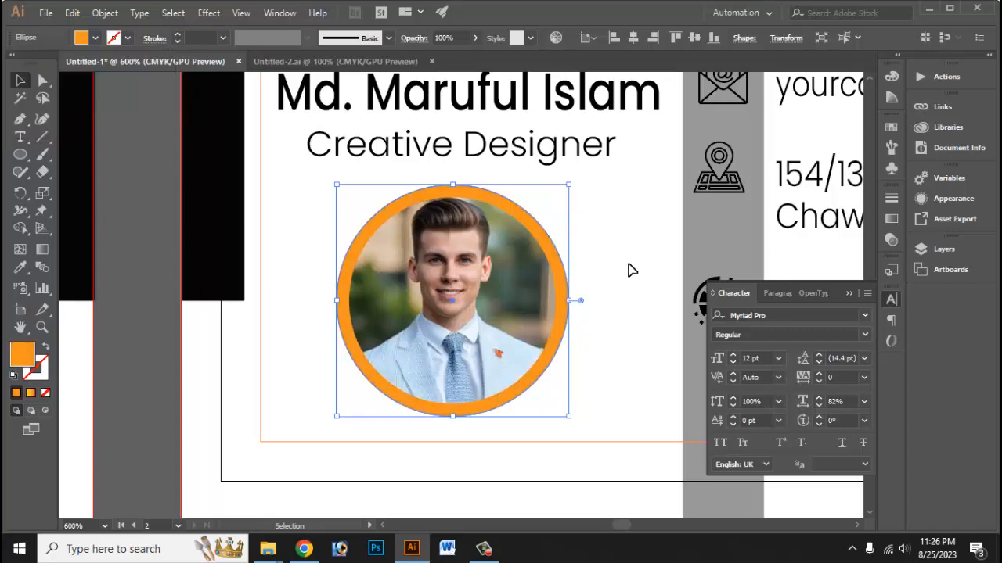
{"action": "left_click", "coordinate": [632, 270]}
Review the logo side and the details side of the business card together.
{"action": "key", "text": "ctrl+minus"}
{"action": "key", "text": "ctrl+minus"}
{"action": "key", "text": "ctrl+minus"}
{"action": "key", "text": "ctrl+minus"}
{"action": "left_click_drag", "start_coordinate": [633, 270], "coordinate": [709, 247]}
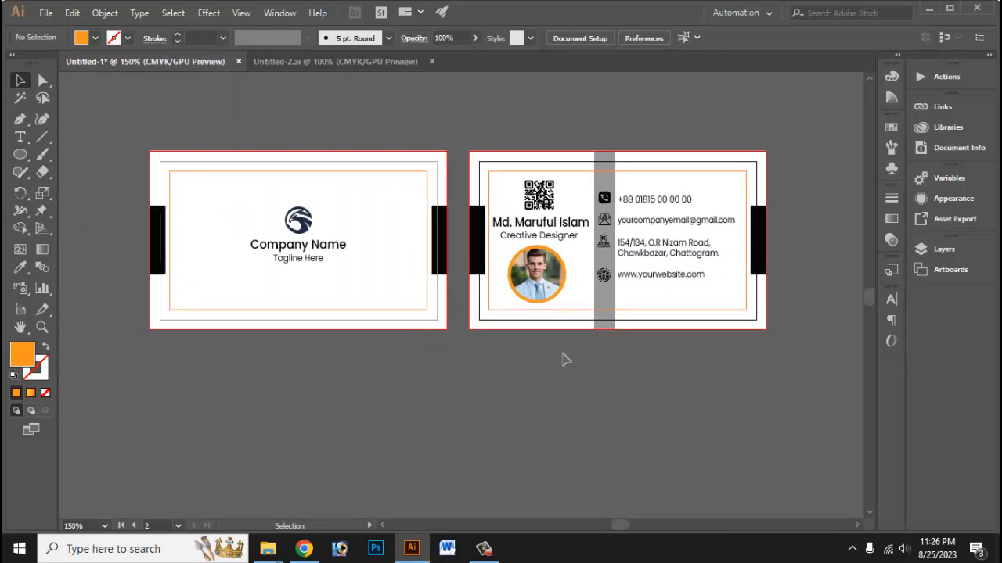
{"action": "mouse_move", "coordinate": [472, 378]}
{"action": "left_mouse_down"}
{"action": "mouse_move", "coordinate": [469, 409]}
{"action": "mouse_move", "coordinate": [456, 380]}
{"action": "left_mouse_up"}
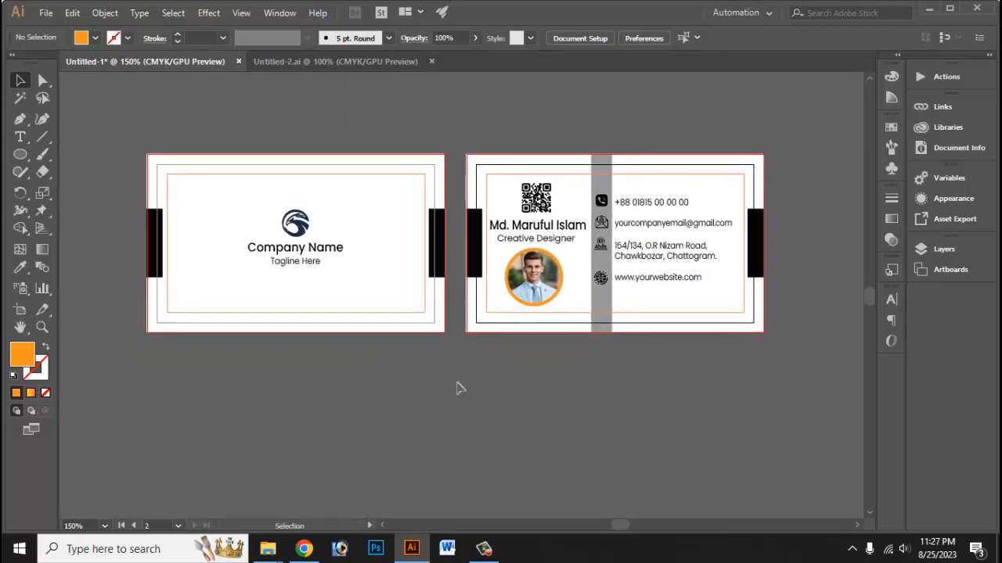